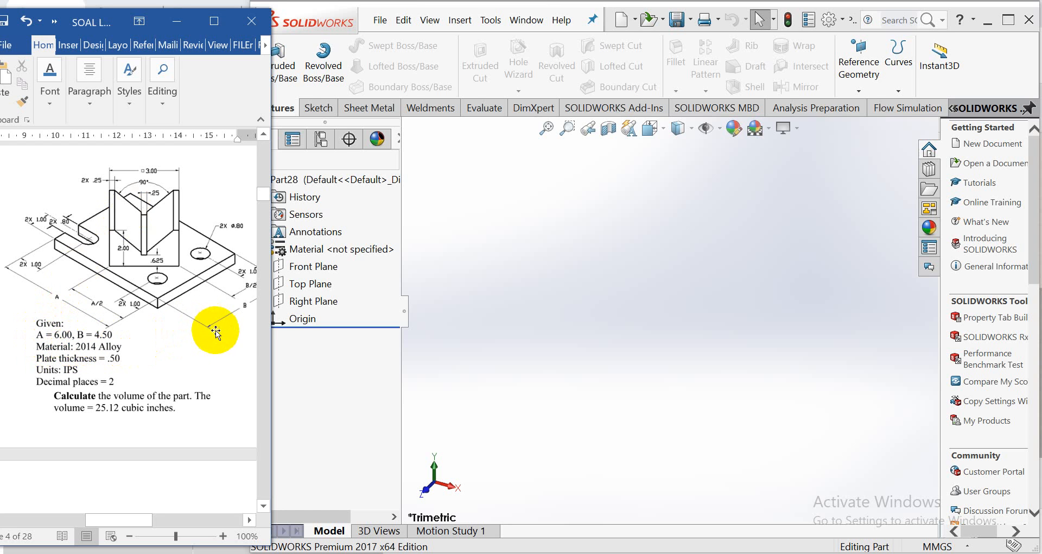
Step: Bring the full reference drawing into view, switch to SOLIDWORKS and set the document units to IPS (inch, pound, second)
{"action": "left_click", "coordinate": [242, 332]}
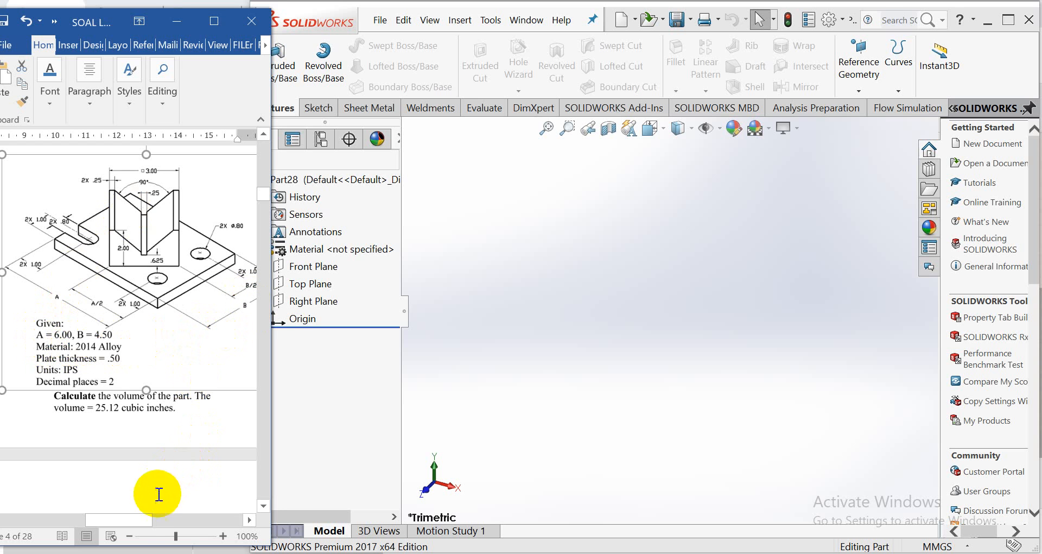
{"action": "mouse_move", "coordinate": [138, 521]}
{"action": "left_mouse_down"}
{"action": "mouse_move", "coordinate": [153, 525]}
{"action": "mouse_move", "coordinate": [135, 519]}
{"action": "left_mouse_up"}
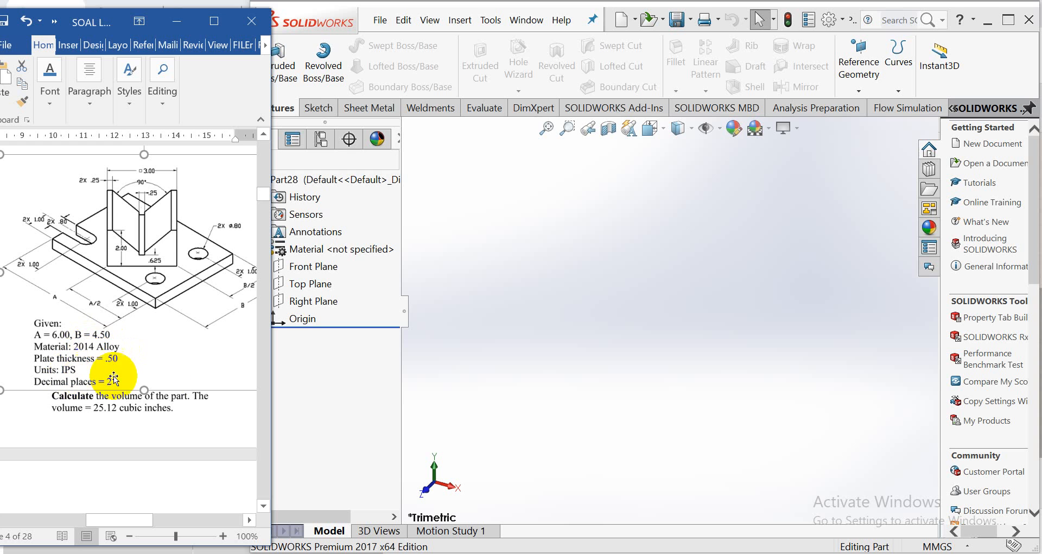
{"action": "left_click", "coordinate": [819, 386]}
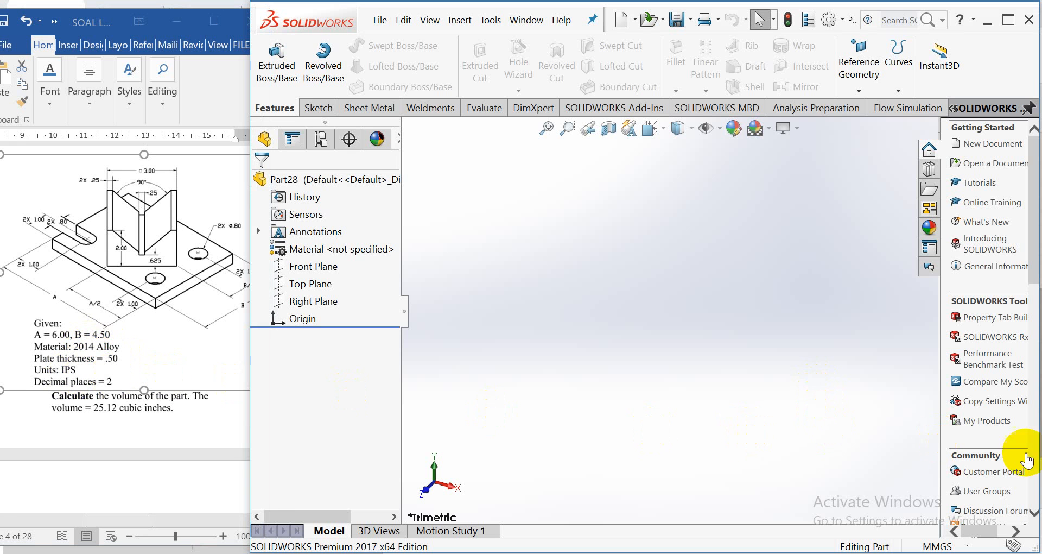
{"action": "left_click", "coordinate": [958, 547]}
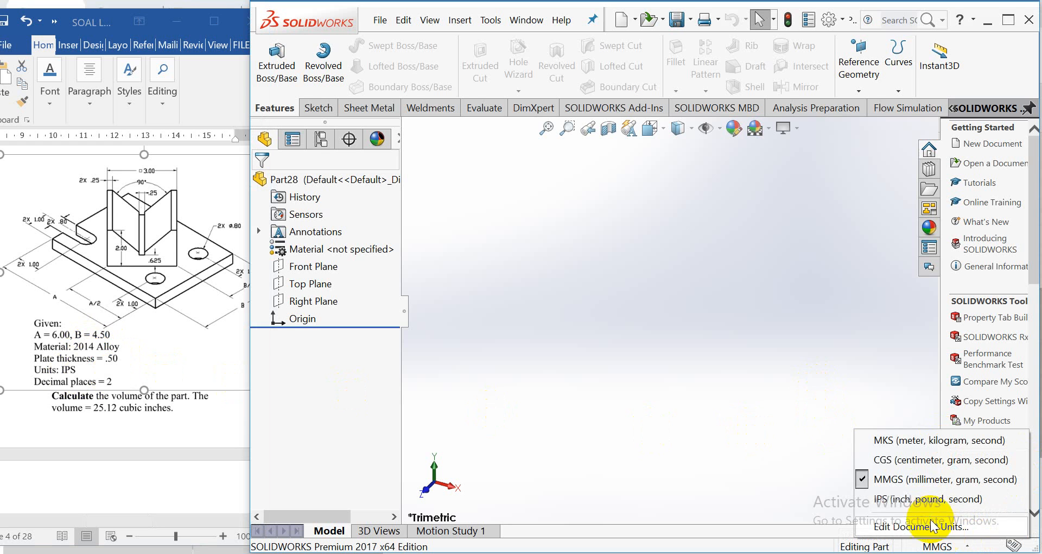
{"action": "left_click", "coordinate": [898, 500]}
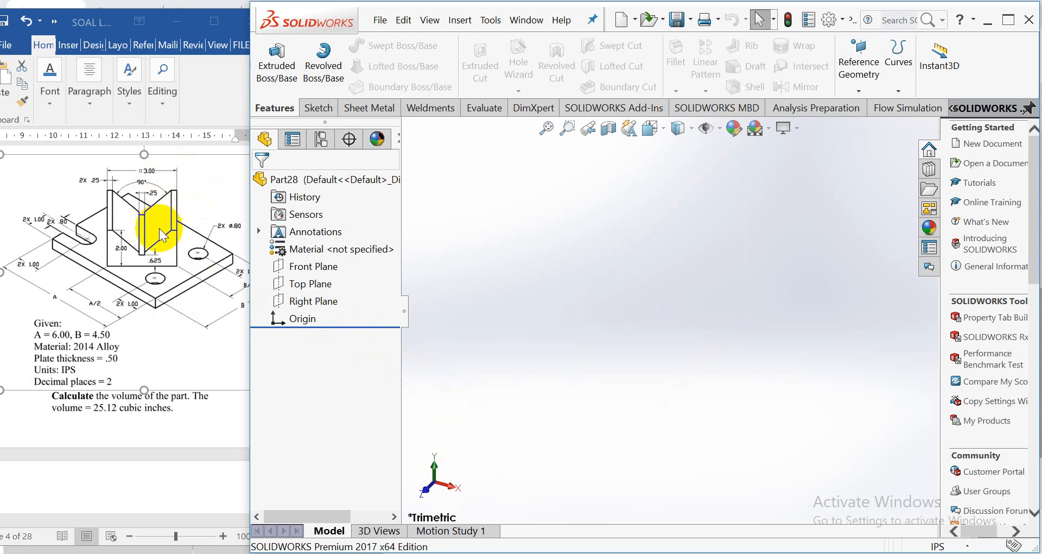
Step: Start a sketch on the Top Plane and draw a center rectangle about 6.07 by 3.94 in from the origin
{"action": "left_click", "coordinate": [280, 284]}
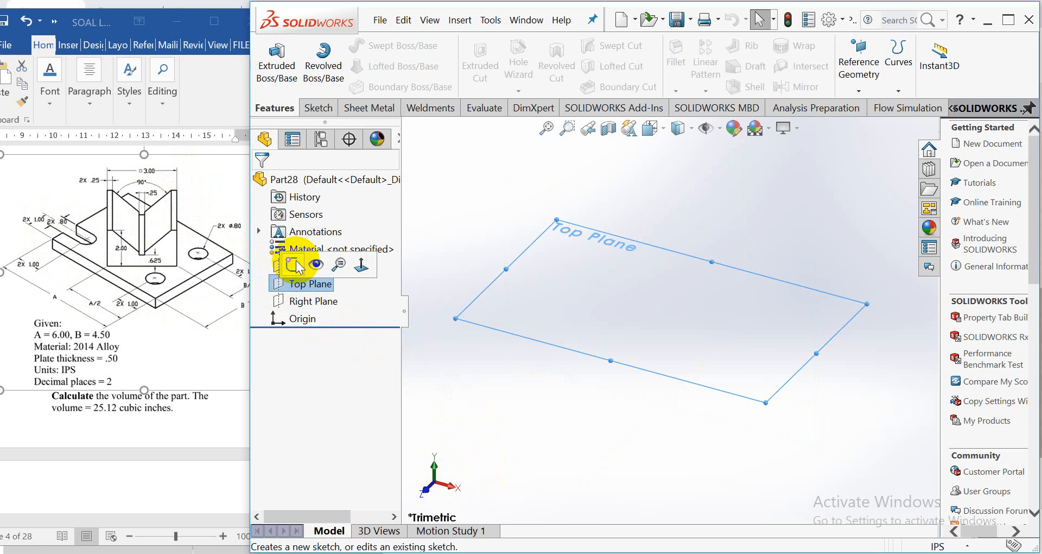
{"action": "left_click", "coordinate": [295, 267]}
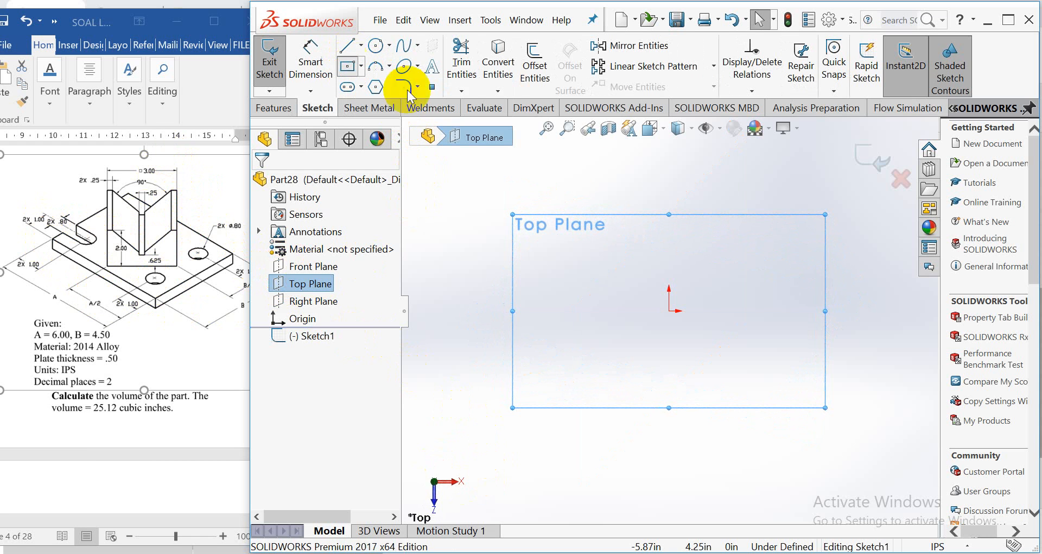
{"action": "left_click", "coordinate": [350, 68]}
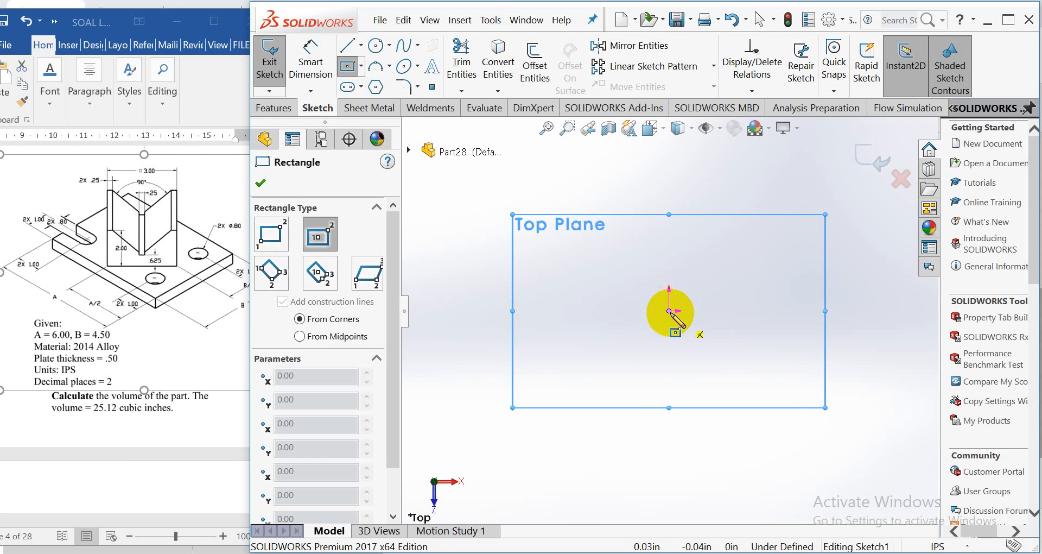
{"action": "left_click", "coordinate": [669, 311]}
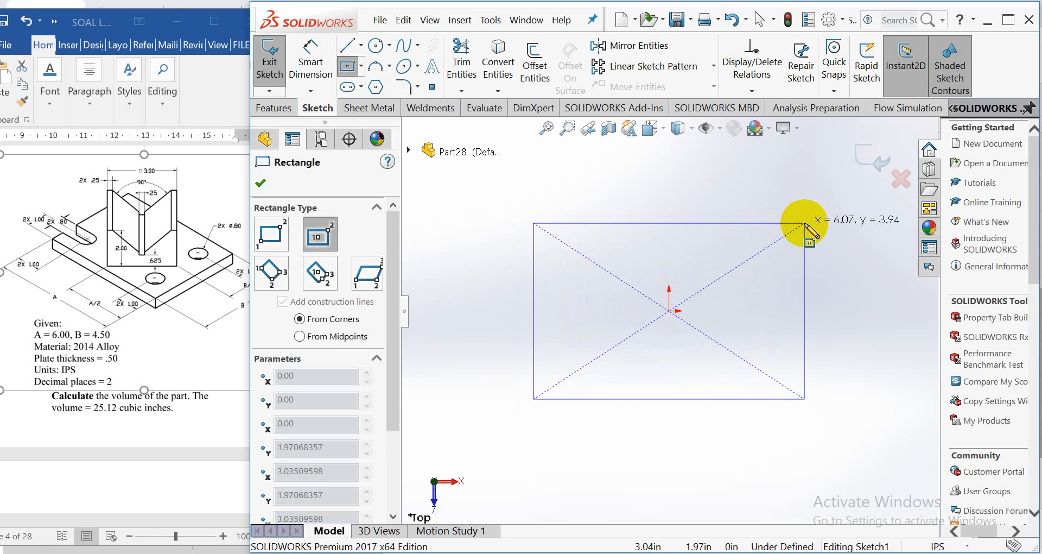
{"action": "left_click", "coordinate": [805, 223]}
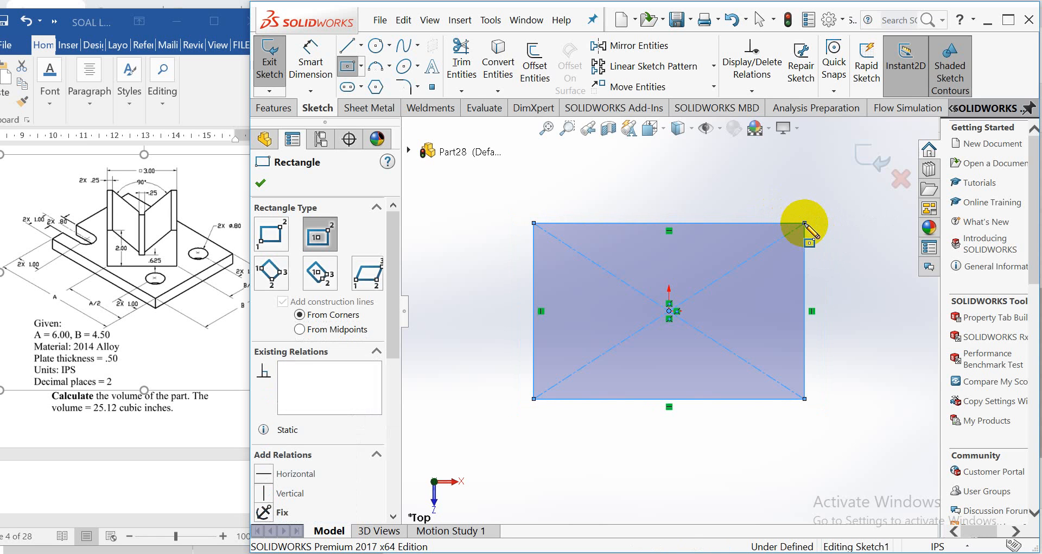
Step: Dimension the rectangle 6 in wide and 4.5 in high
{"action": "left_click", "coordinate": [310, 57]}
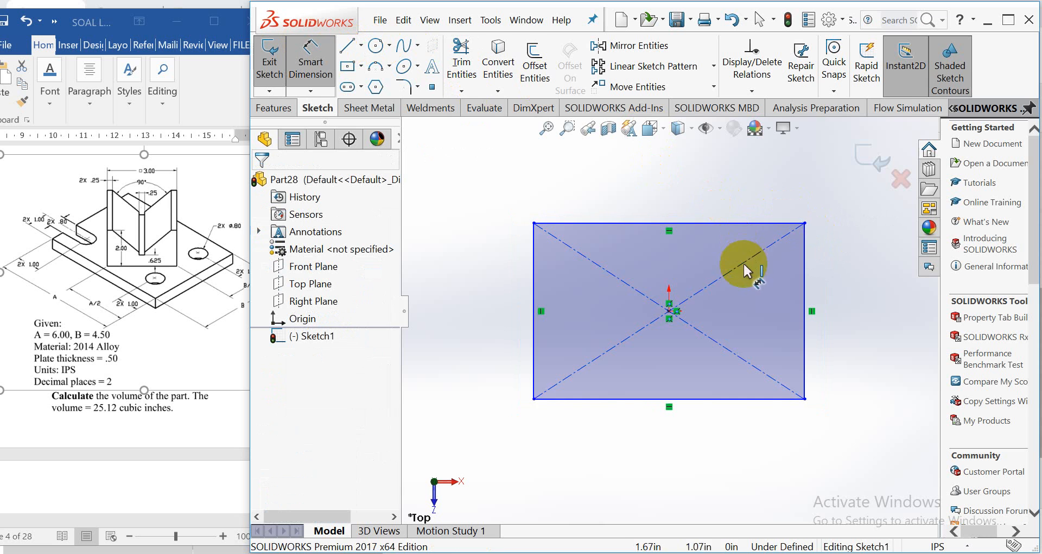
{"action": "left_click", "coordinate": [648, 403]}
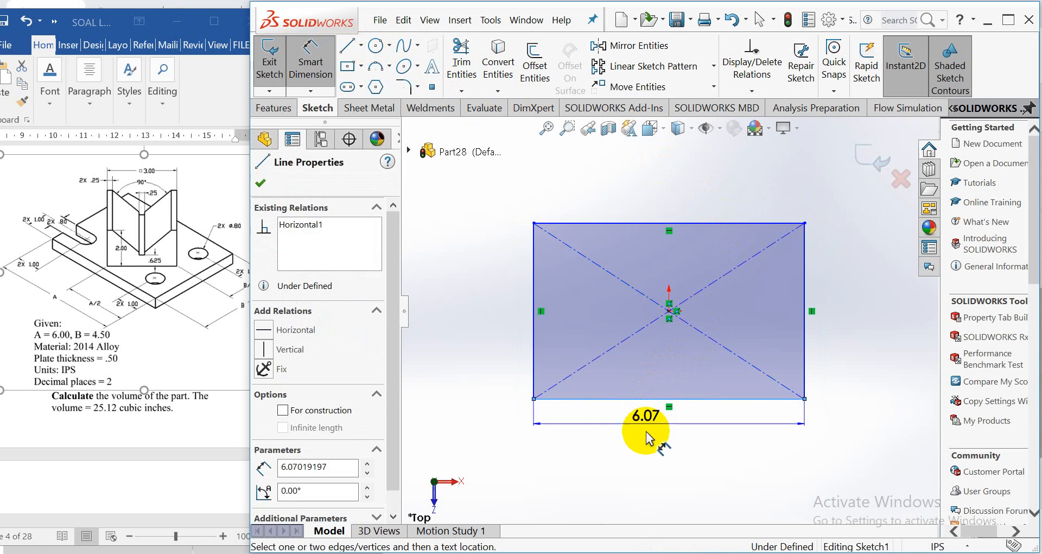
{"action": "left_click", "coordinate": [658, 437]}
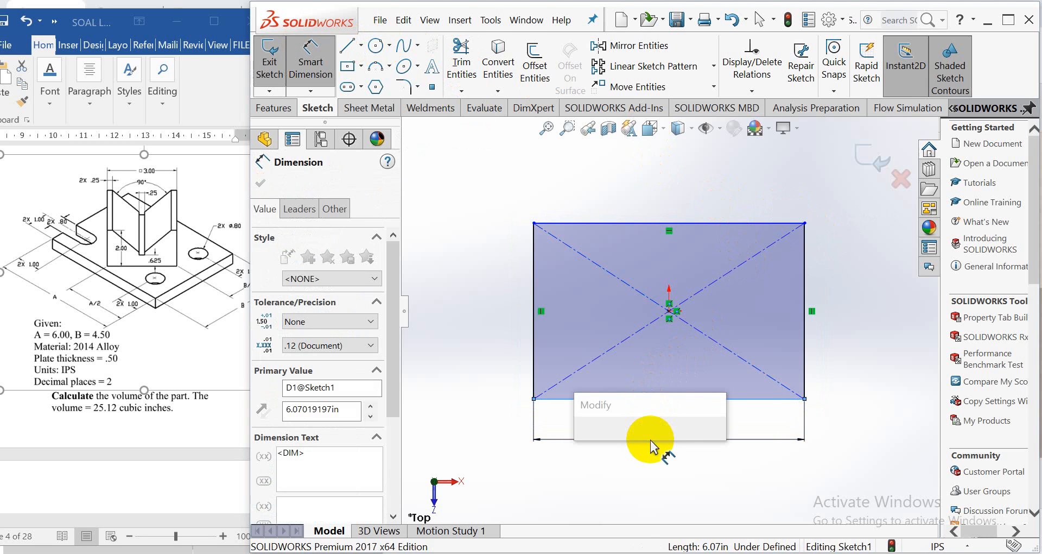
{"action": "type", "text": "6"}
{"action": "key", "text": "Return"}
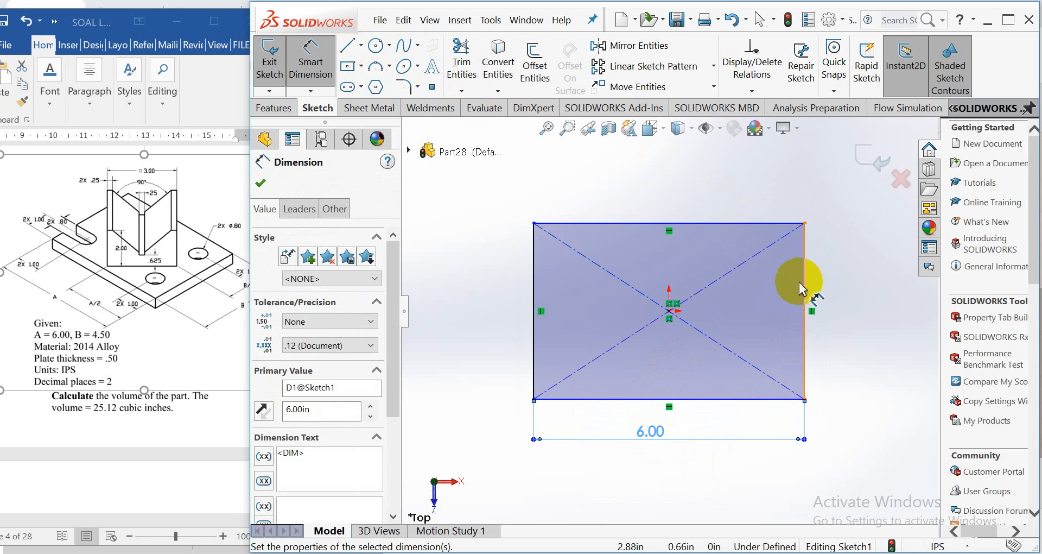
{"action": "left_click", "coordinate": [806, 288]}
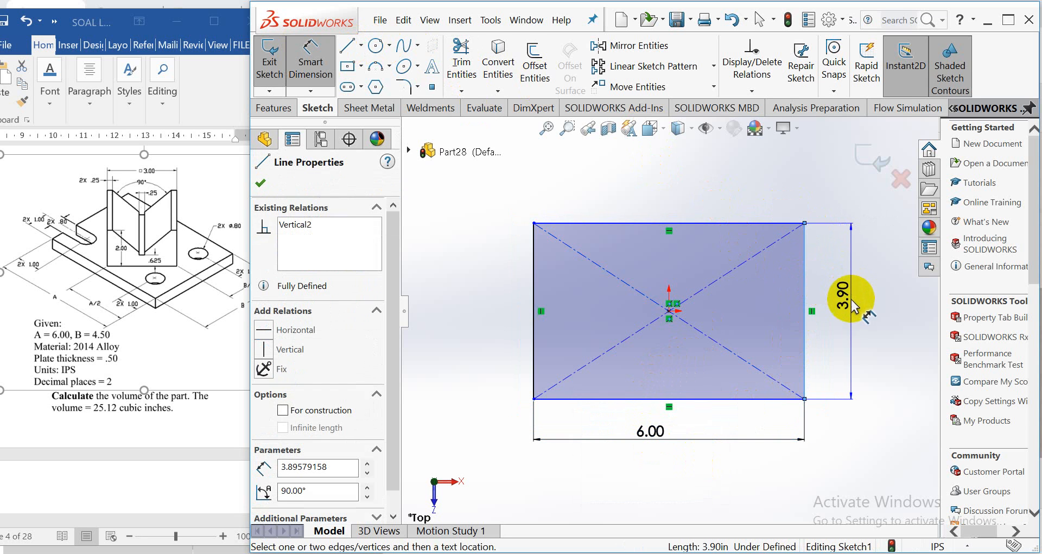
{"action": "left_click", "coordinate": [852, 308]}
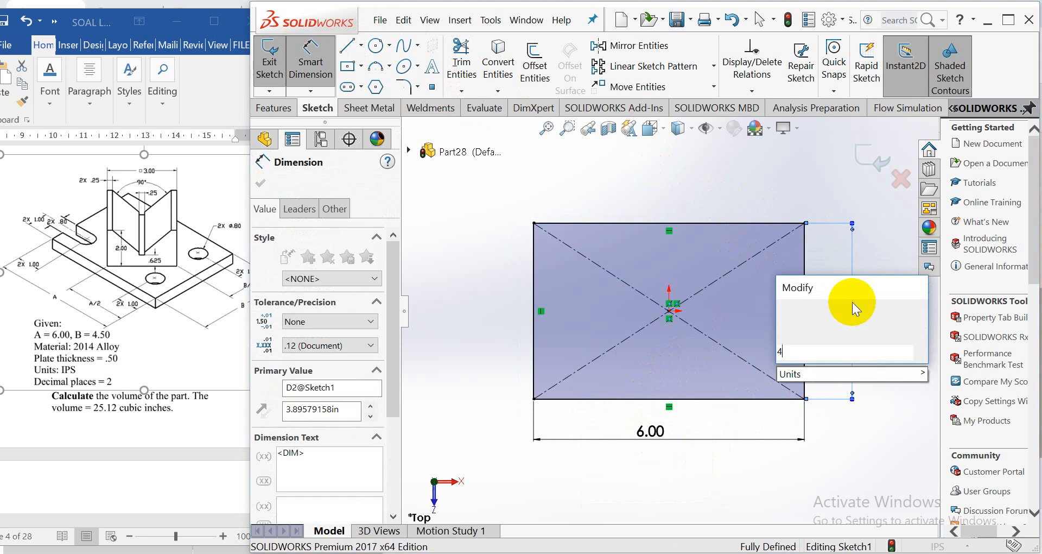
{"action": "type", "text": "4.5"}
{"action": "left_click", "coordinate": [787, 311]}
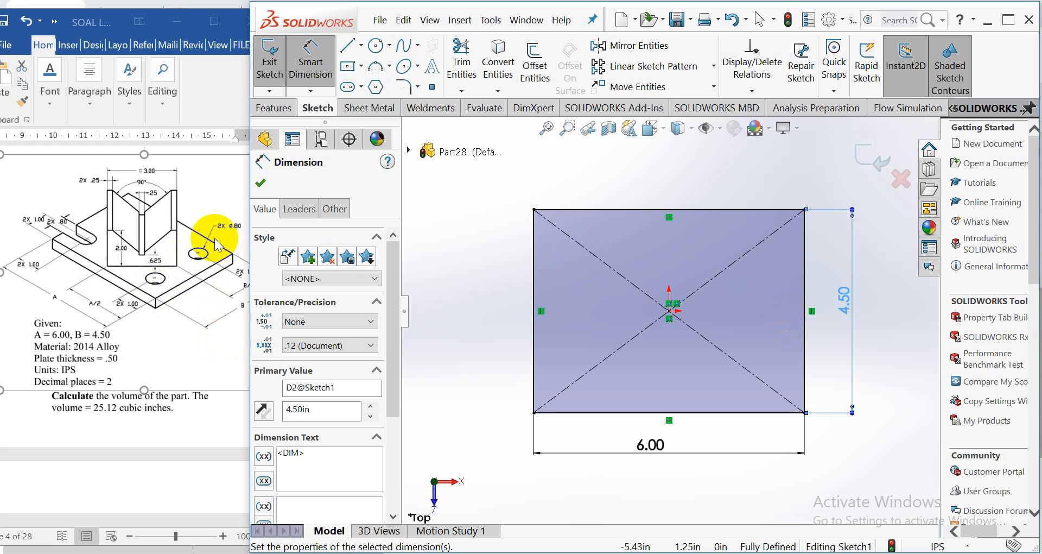
Step: Sketch two circles near the rectangle's right-hand corners, the upper about 0.44 in and the lower about 0.47 in radius
{"action": "left_click", "coordinate": [378, 47]}
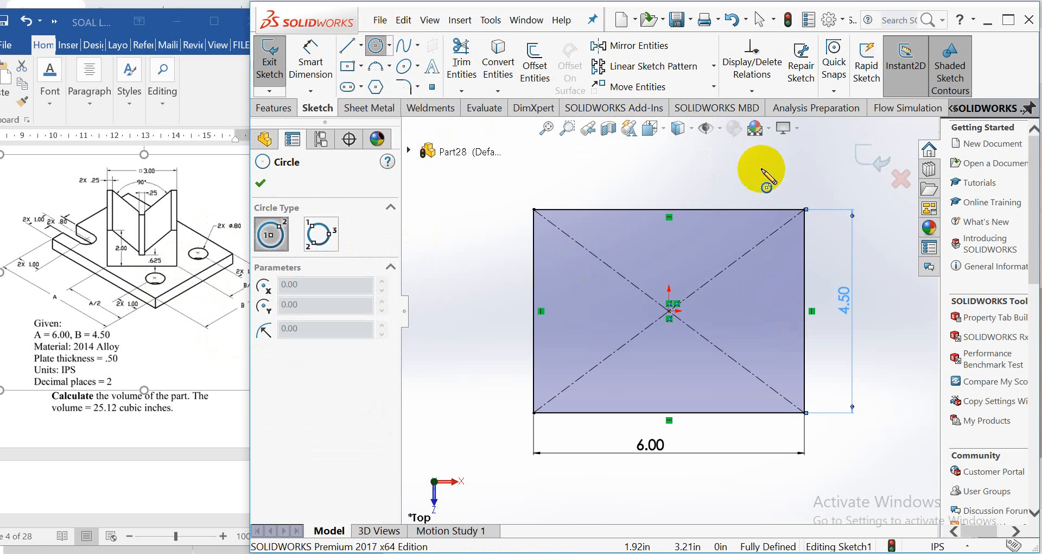
{"action": "left_click_drag", "start_coordinate": [761, 253], "coordinate": [782, 249]}
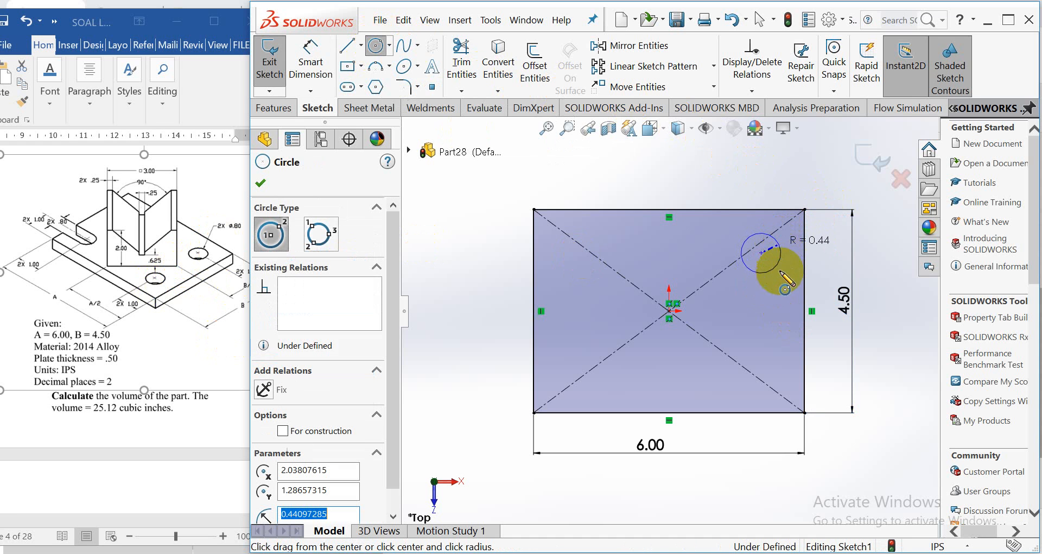
{"action": "left_click_drag", "start_coordinate": [760, 369], "coordinate": [769, 348]}
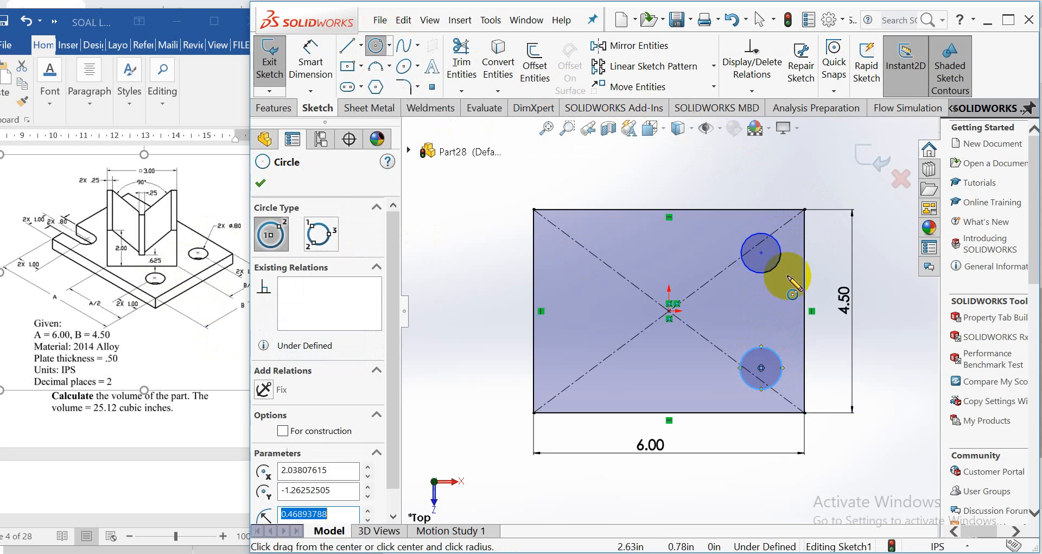
Step: Dimension both circles to a diameter of 0.8 in
{"action": "left_click", "coordinate": [328, 64]}
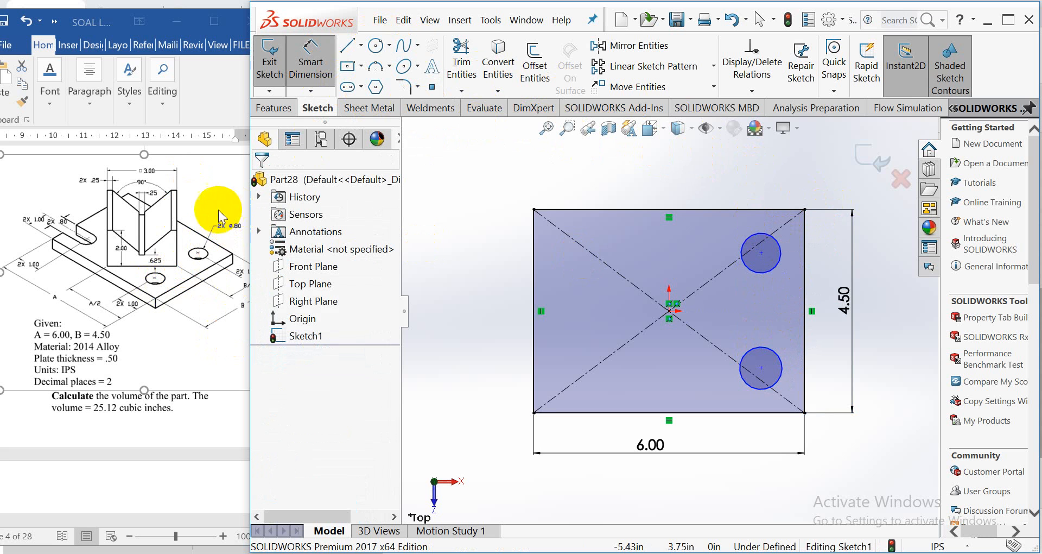
{"action": "left_click", "coordinate": [758, 238]}
{"action": "left_click", "coordinate": [759, 191]}
{"action": "type", "text": "0.8"}
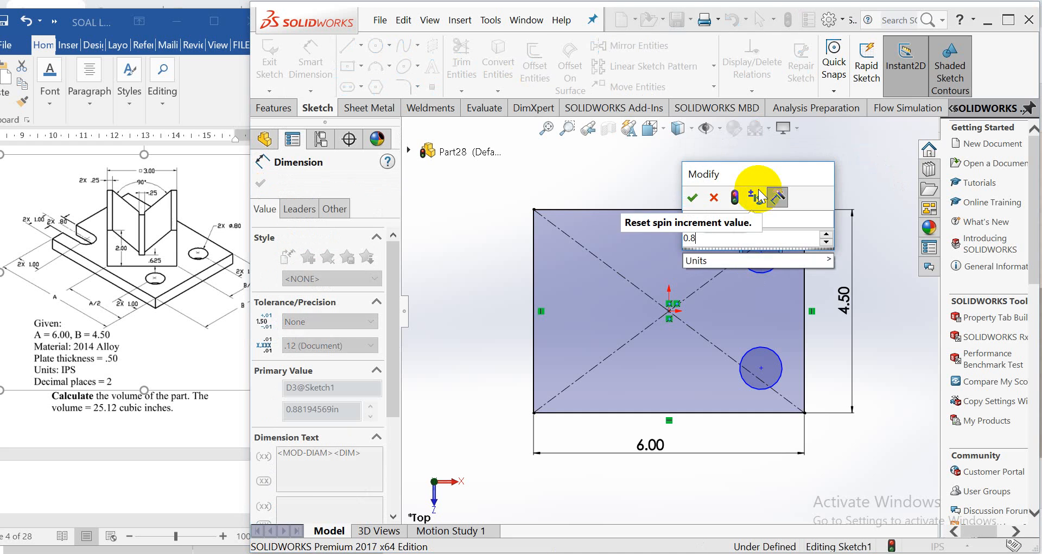
{"action": "key", "text": "Return"}
{"action": "left_click", "coordinate": [754, 388]}
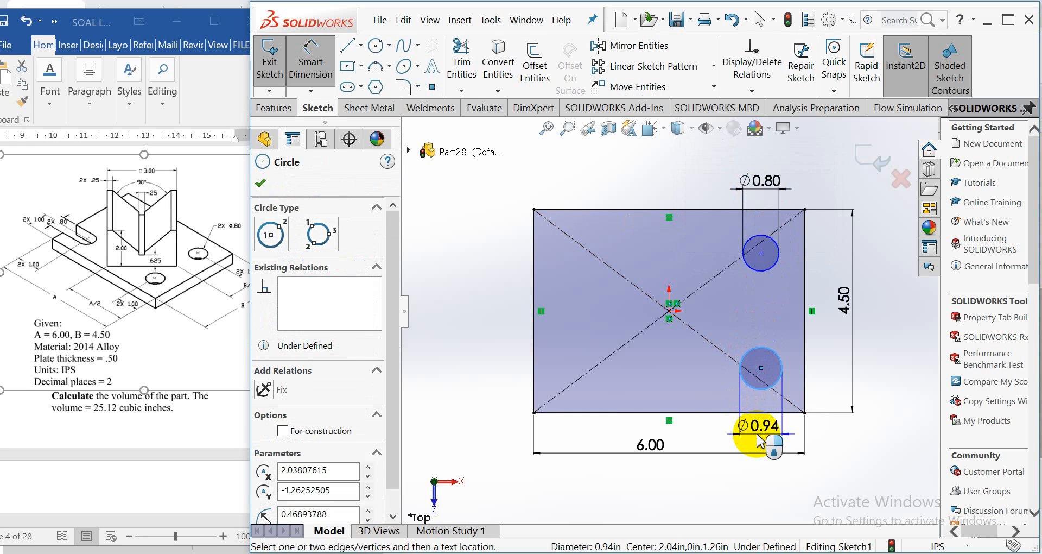
{"action": "left_click", "coordinate": [760, 442]}
{"action": "type", "text": "0."}
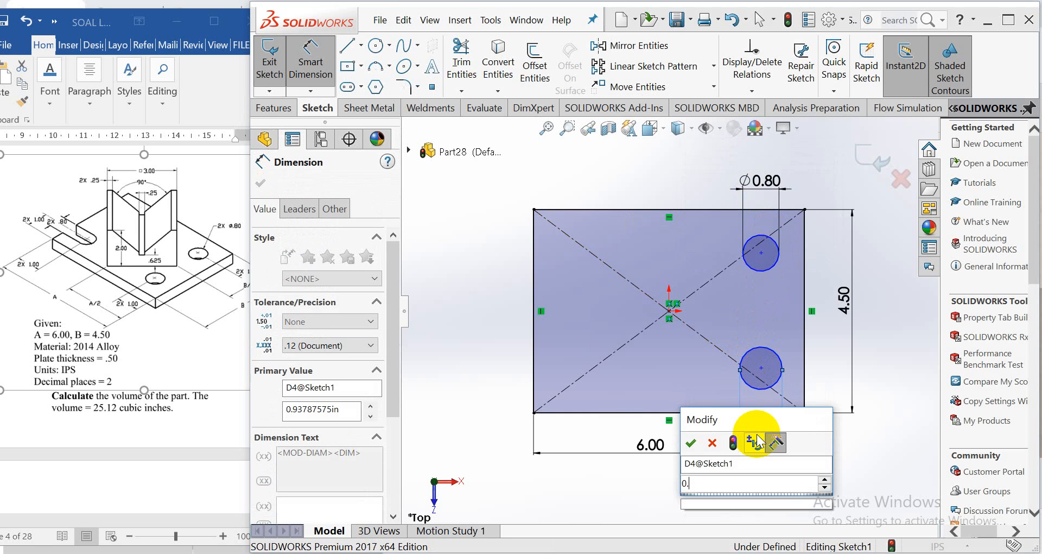
{"action": "type", "text": "8"}
{"action": "key", "text": "Return"}
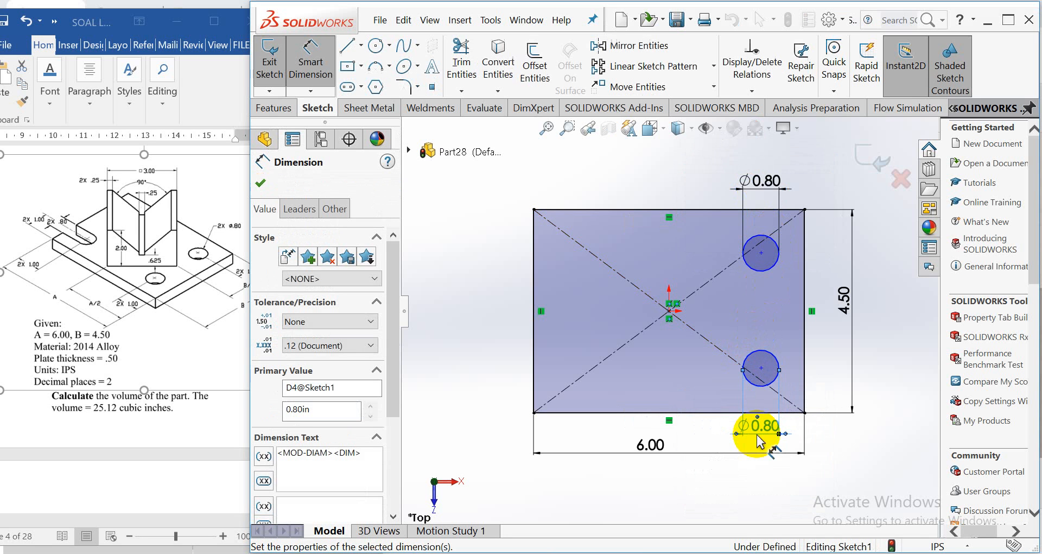
Step: Check the hole spacing in the reference drawing and dimension the upper circle's center 1 in from the rectangle's right edge
{"action": "left_click", "coordinate": [218, 481]}
{"action": "left_click_drag", "start_coordinate": [145, 523], "coordinate": [155, 532]}
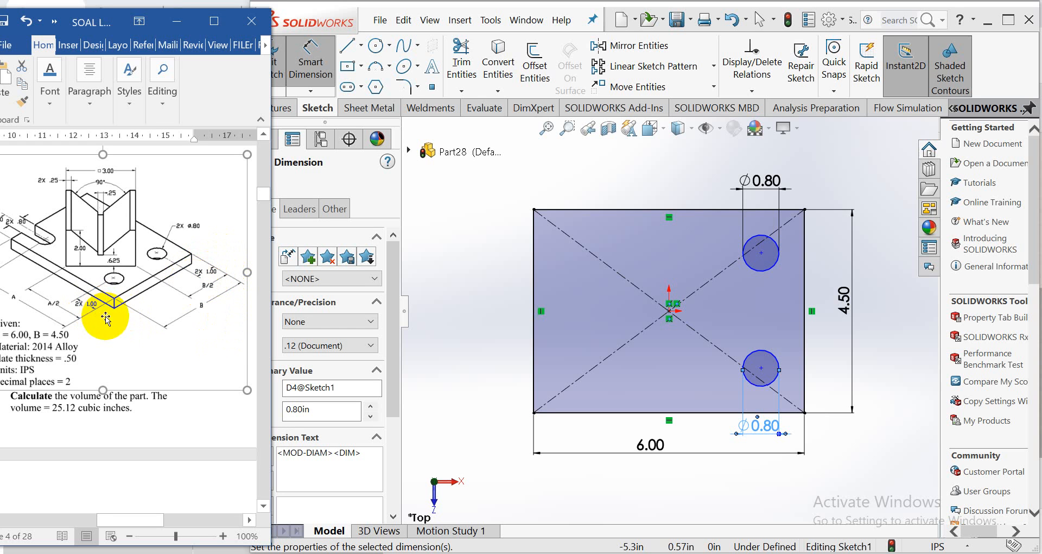
{"action": "left_click", "coordinate": [289, 65]}
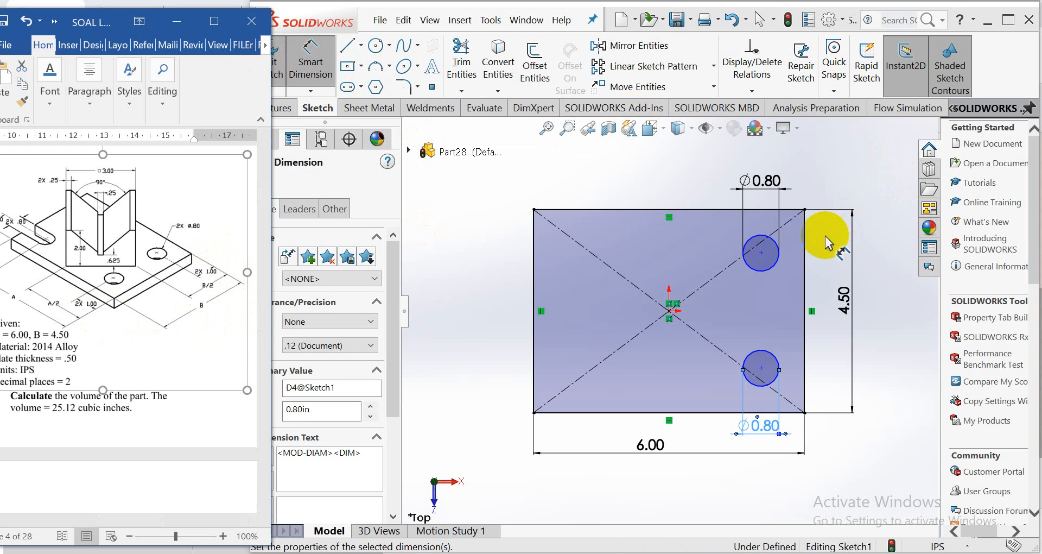
{"action": "left_click", "coordinate": [807, 243]}
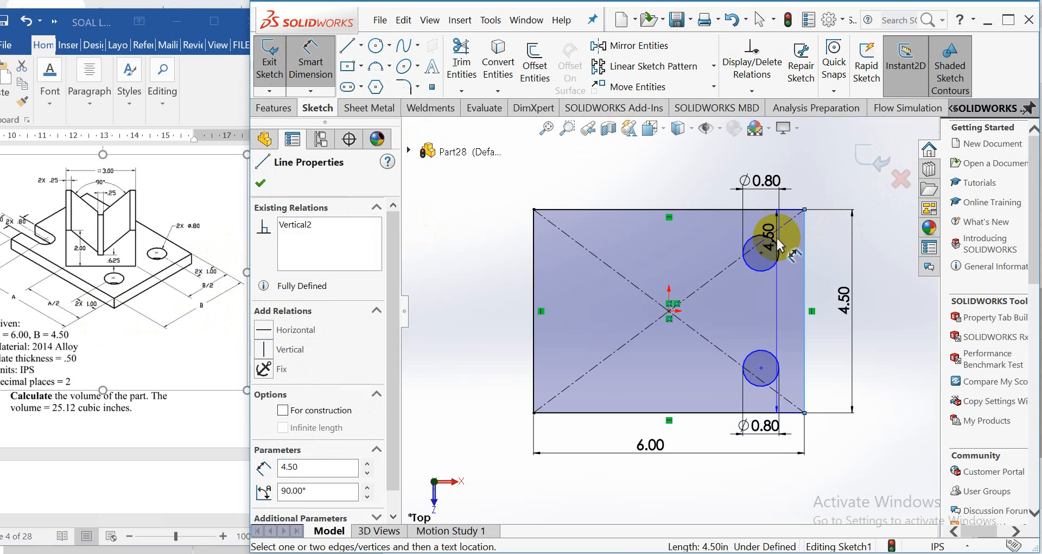
{"action": "left_click", "coordinate": [776, 265]}
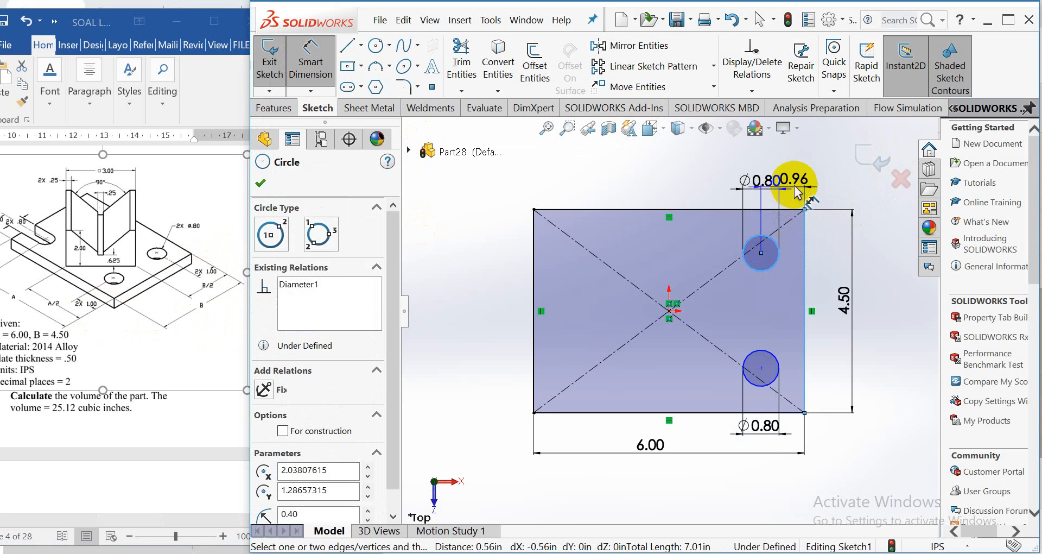
{"action": "left_click", "coordinate": [797, 170]}
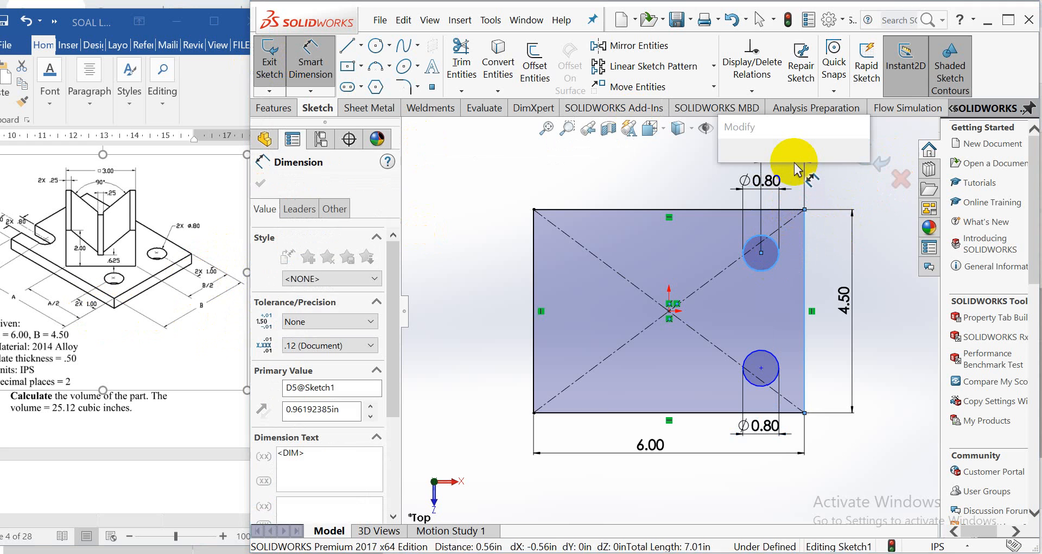
{"action": "type", "text": "1"}
{"action": "key", "text": "Return"}
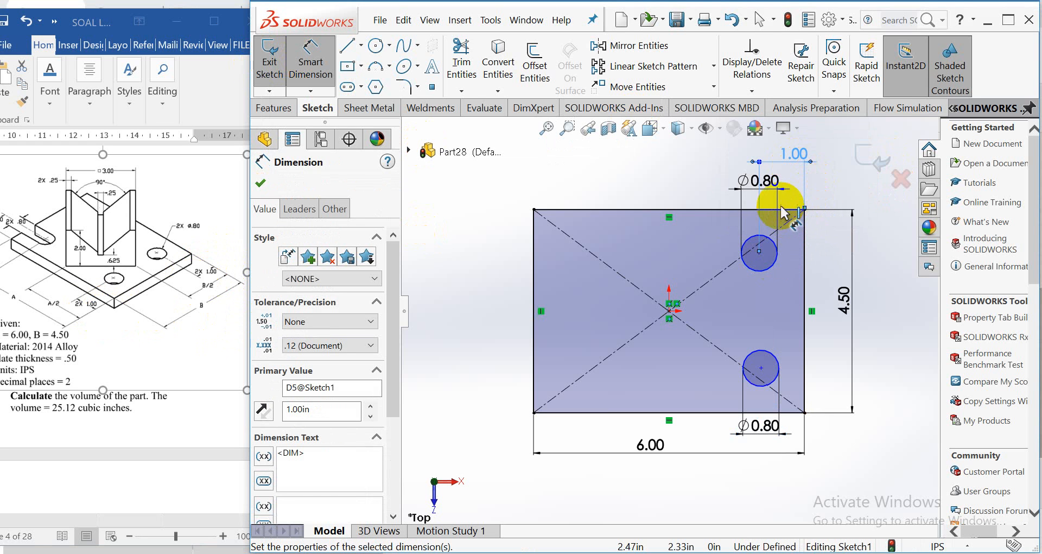
Step: Dimension the vertical distance from the rectangle's top edge to the upper circle's center, accepting the value as drawn
{"action": "left_click", "coordinate": [786, 210]}
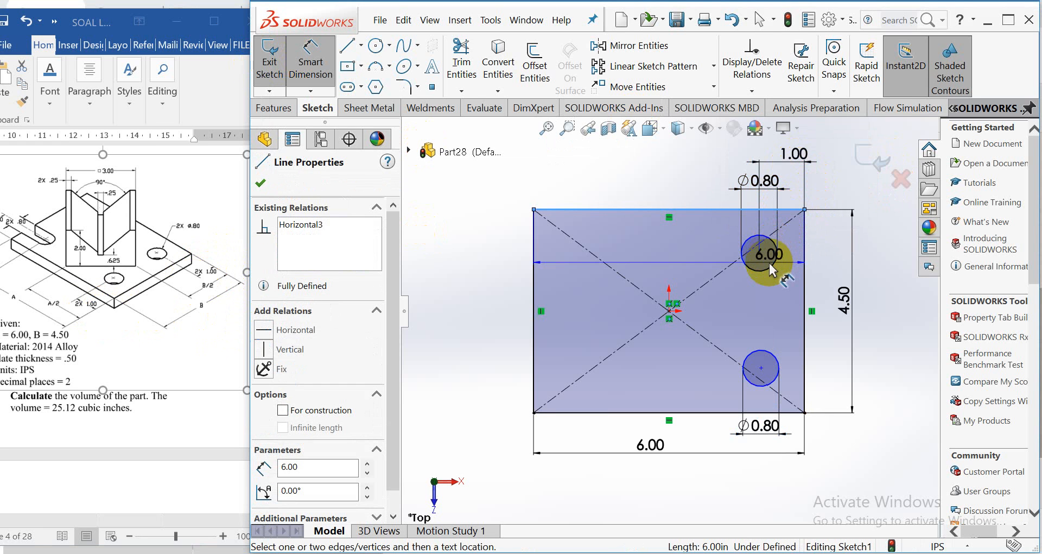
{"action": "left_click", "coordinate": [769, 263]}
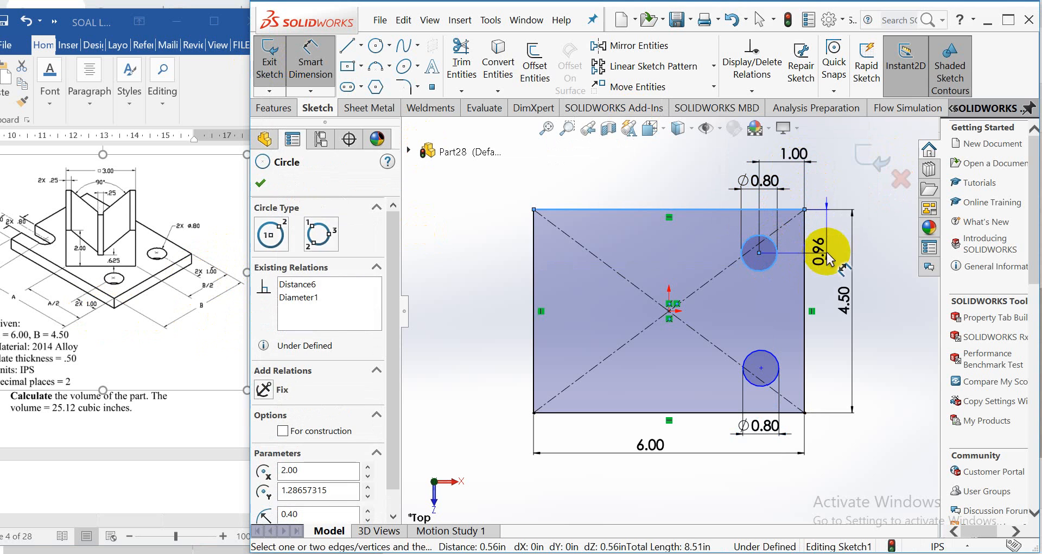
{"action": "left_click", "coordinate": [831, 255]}
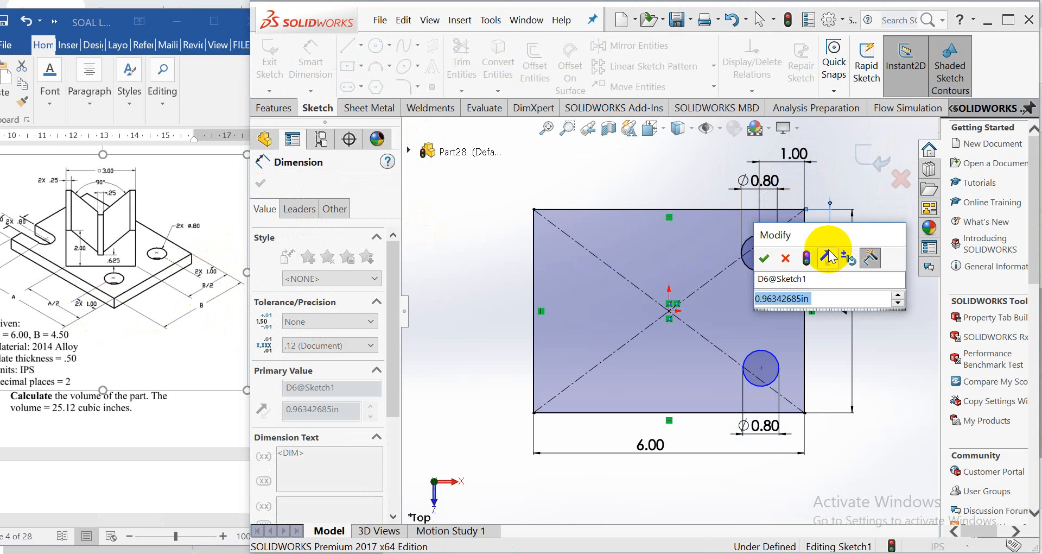
{"action": "left_click", "coordinate": [765, 259]}
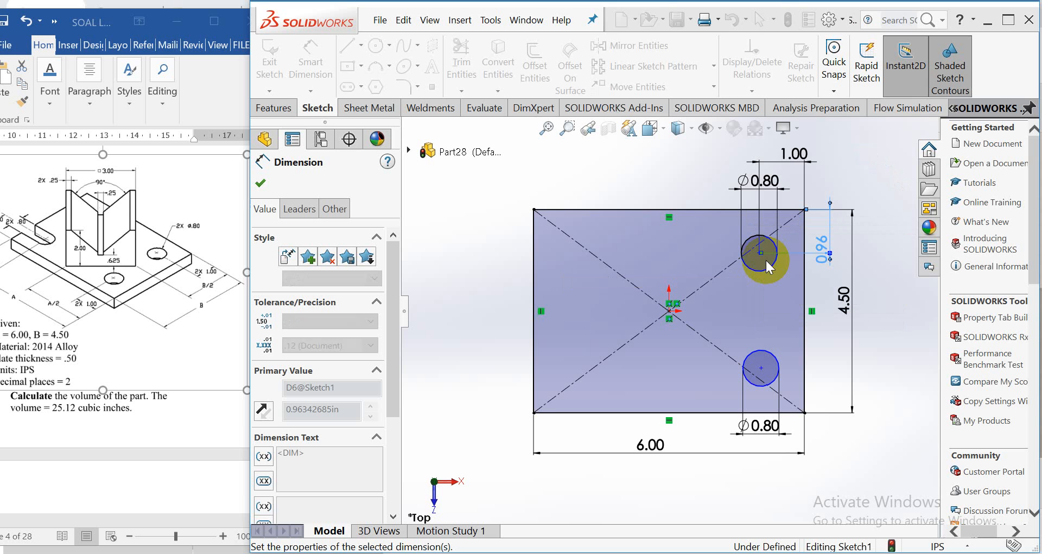
Step: Dimension the horizontal distance from the rectangle's right edge to the lower circle's center as 1 in
{"action": "left_click", "coordinate": [805, 366]}
{"action": "left_click", "coordinate": [777, 366]}
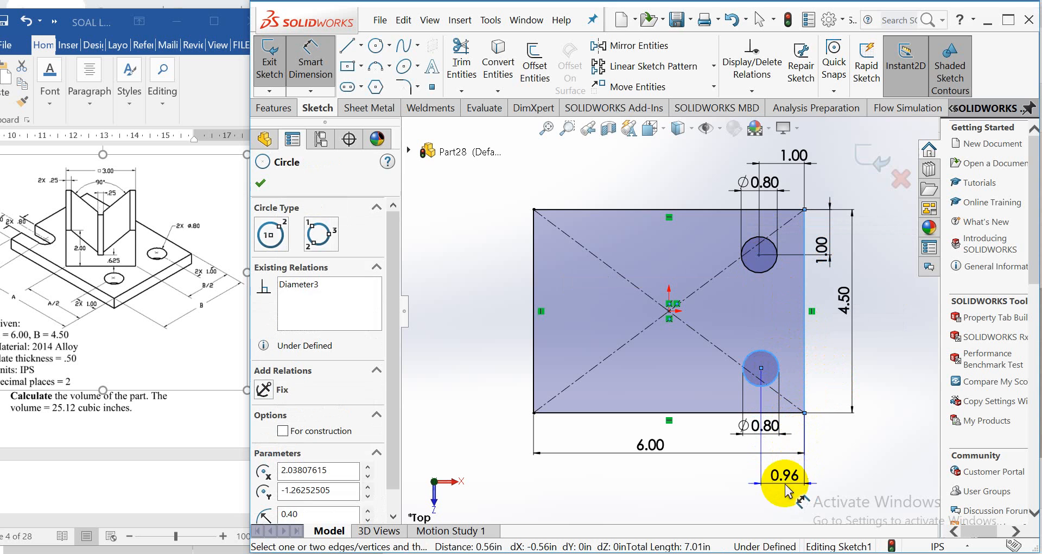
{"action": "left_click", "coordinate": [786, 484]}
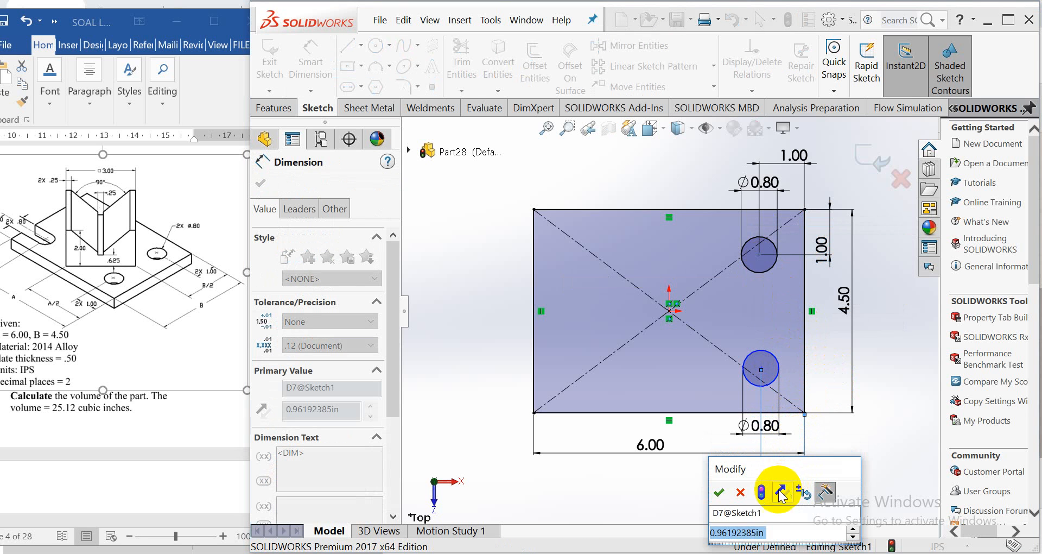
{"action": "left_click", "coordinate": [720, 490]}
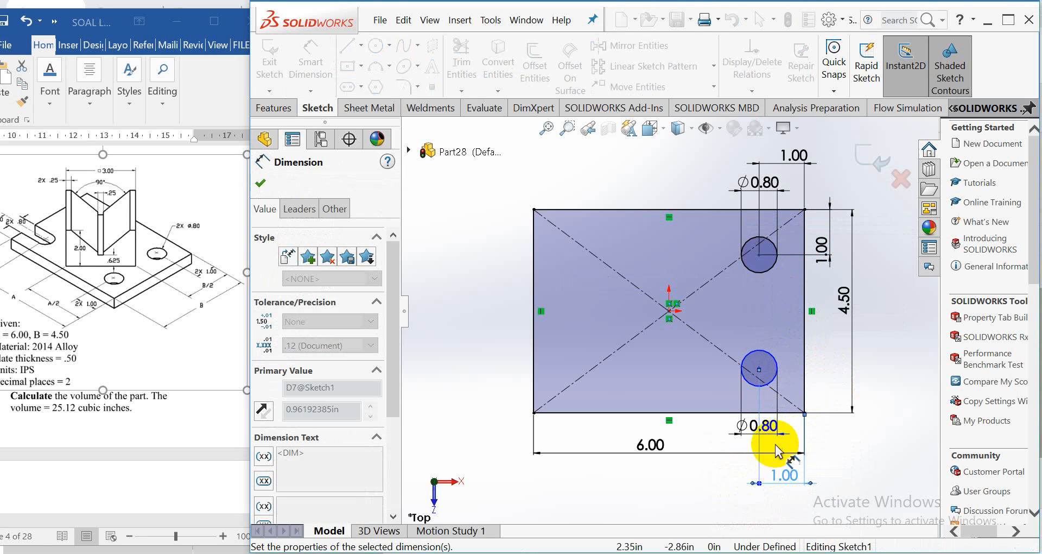
Step: Dimension the vertical distance from the rectangle's bottom edge to the lower circle's center as 1 in
{"action": "left_click", "coordinate": [787, 389]}
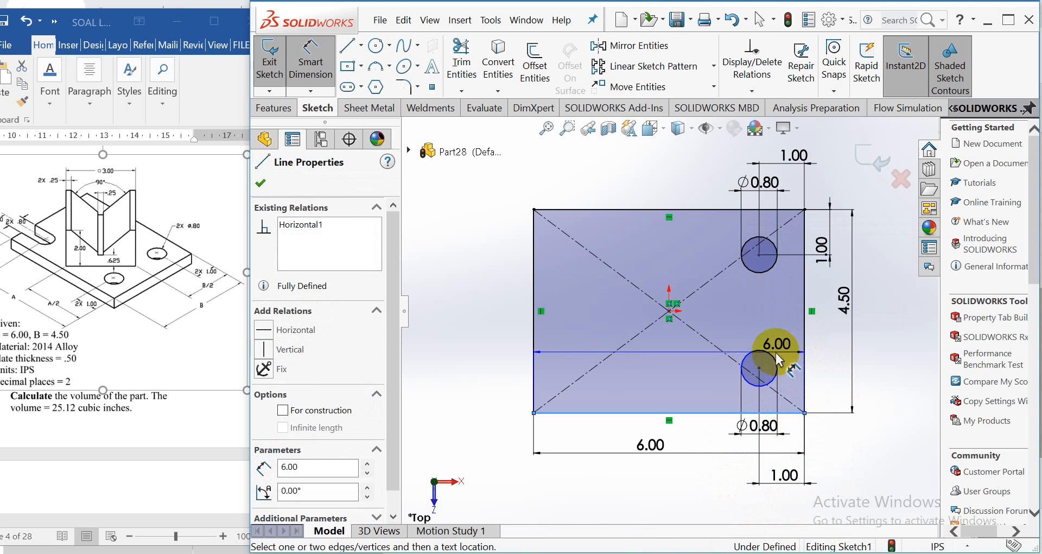
{"action": "left_click", "coordinate": [776, 364]}
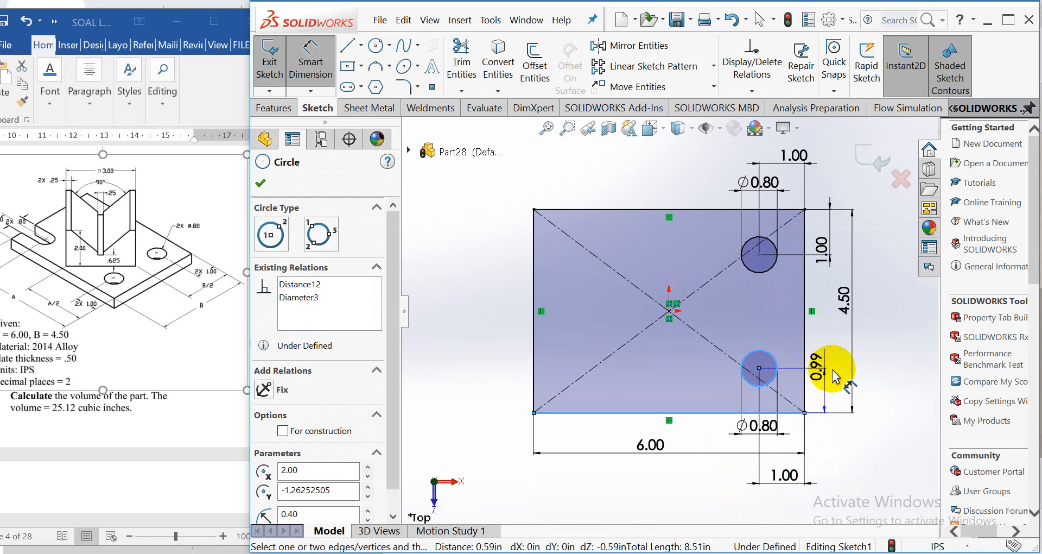
{"action": "left_click", "coordinate": [829, 374]}
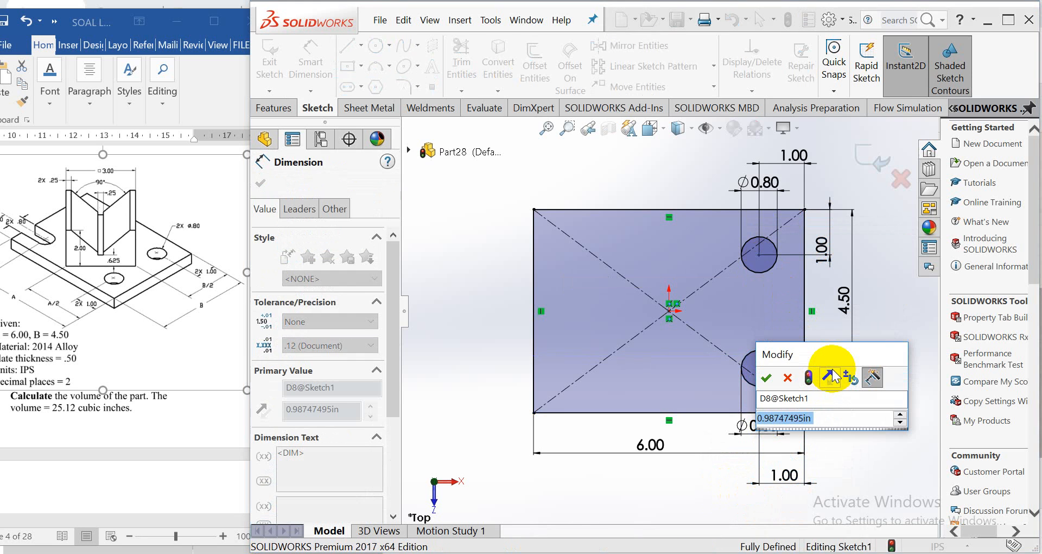
{"action": "type", "text": "1"}
{"action": "left_click", "coordinate": [767, 379]}
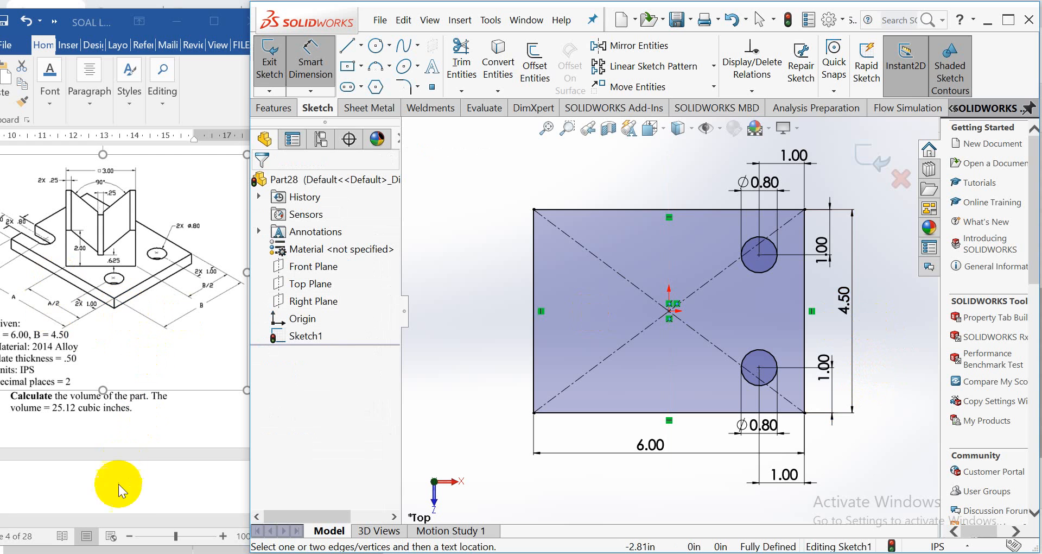
Step: Check the slots in the reference drawing and sketch a horizontal slot across the left edge, level with the lower hole, about 1.3 in between centers and 0.62 in wide
{"action": "left_click", "coordinate": [125, 504]}
{"action": "left_click_drag", "start_coordinate": [121, 523], "coordinate": [105, 524]}
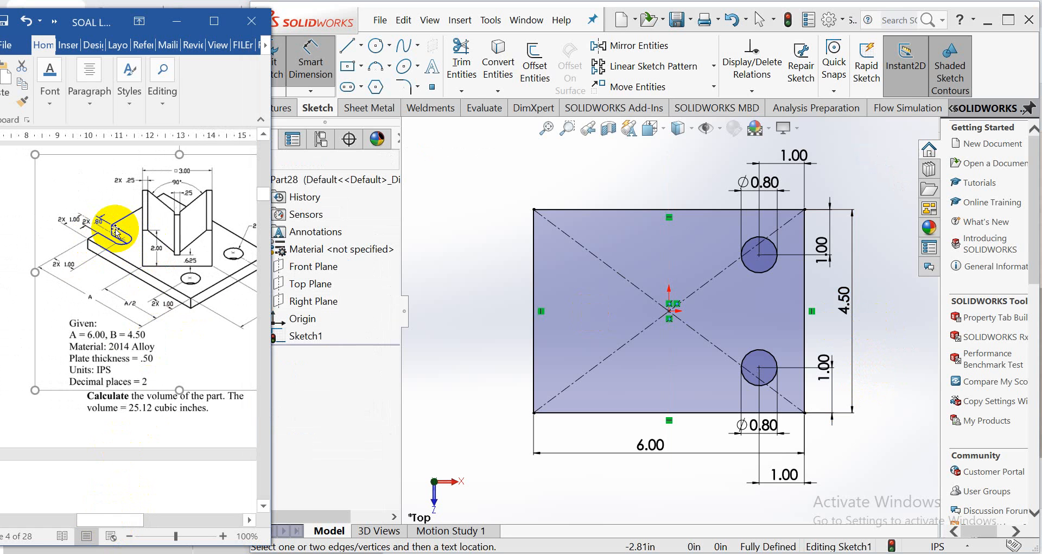
{"action": "left_click", "coordinate": [352, 89]}
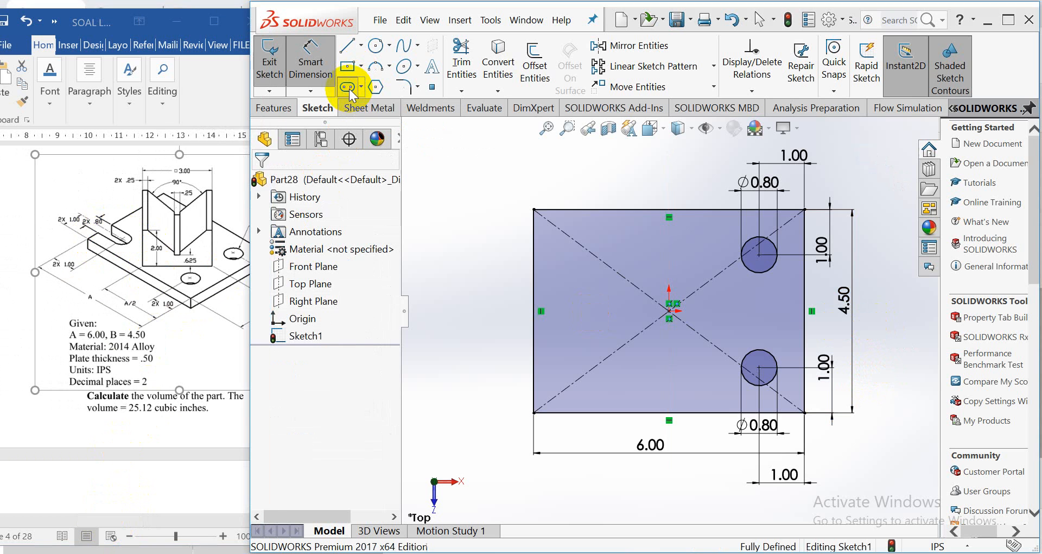
{"action": "left_click", "coordinate": [517, 368]}
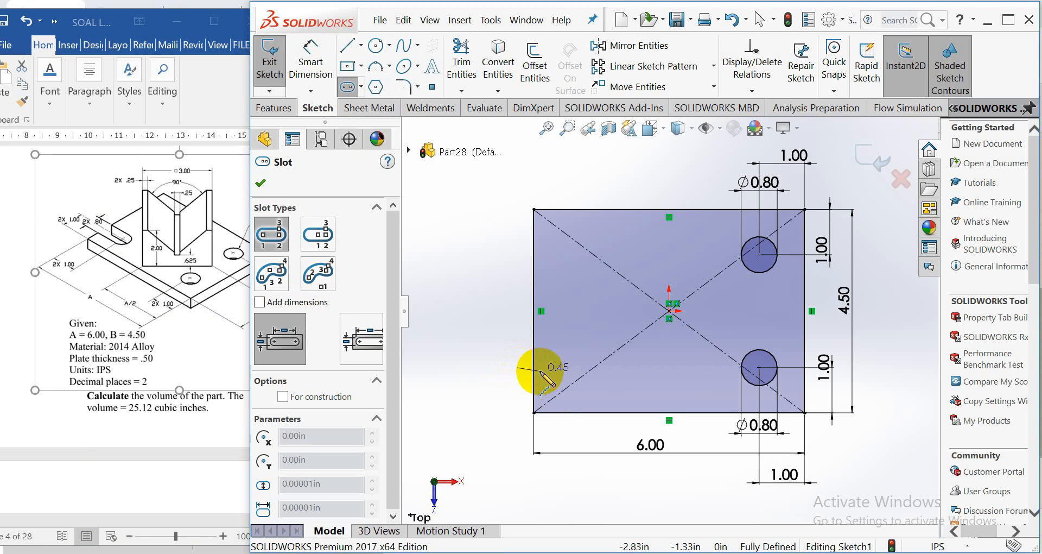
{"action": "left_click", "coordinate": [576, 368]}
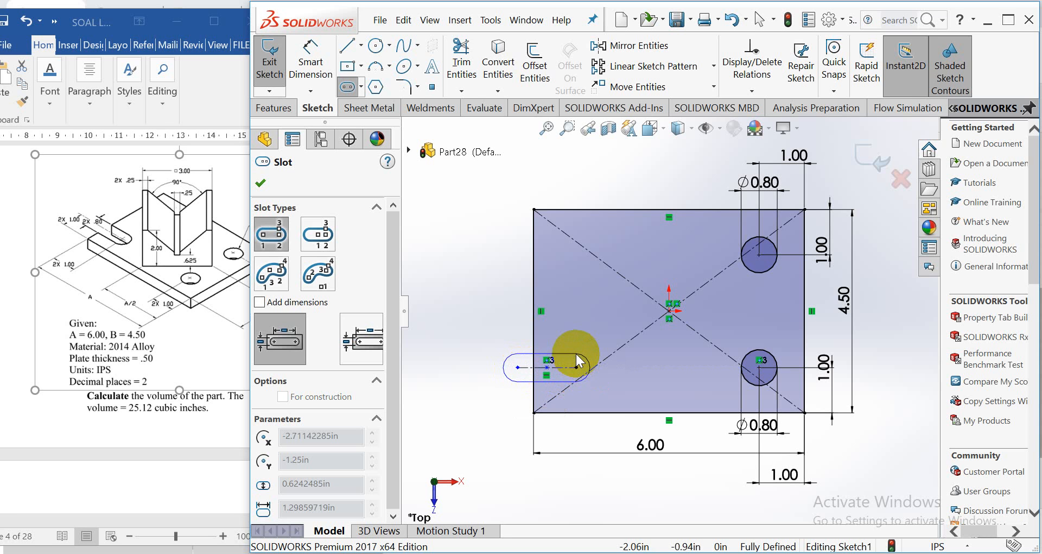
{"action": "left_click", "coordinate": [577, 354]}
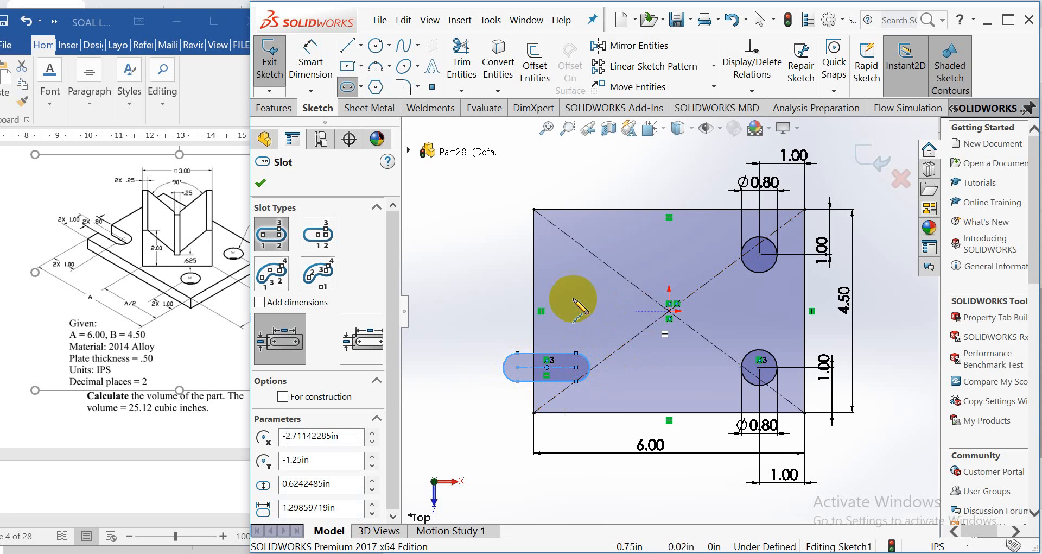
Step: Dimension the slot's inner arc center 1 in from the rectangle's left edge
{"action": "left_click", "coordinate": [320, 61]}
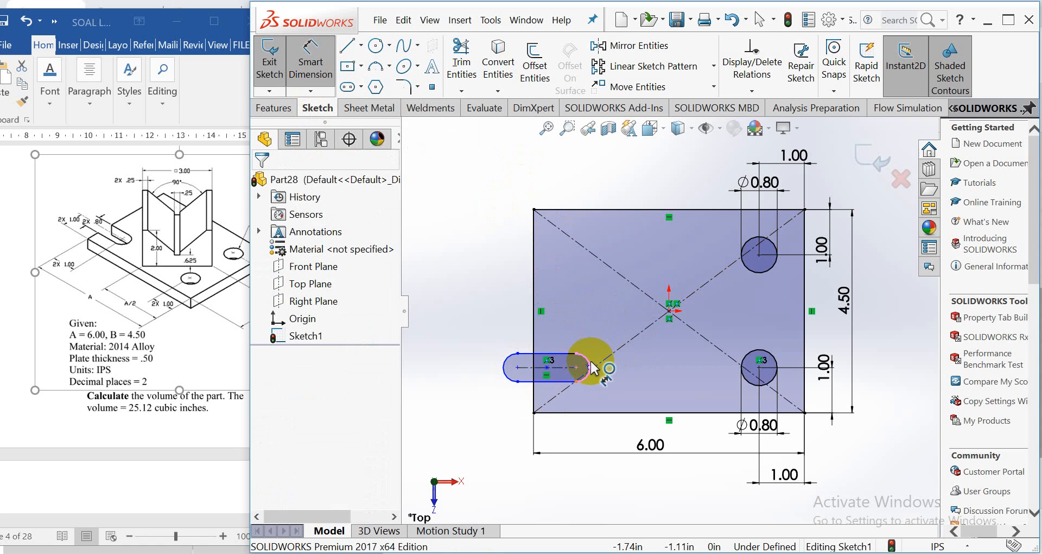
{"action": "left_click", "coordinate": [534, 341]}
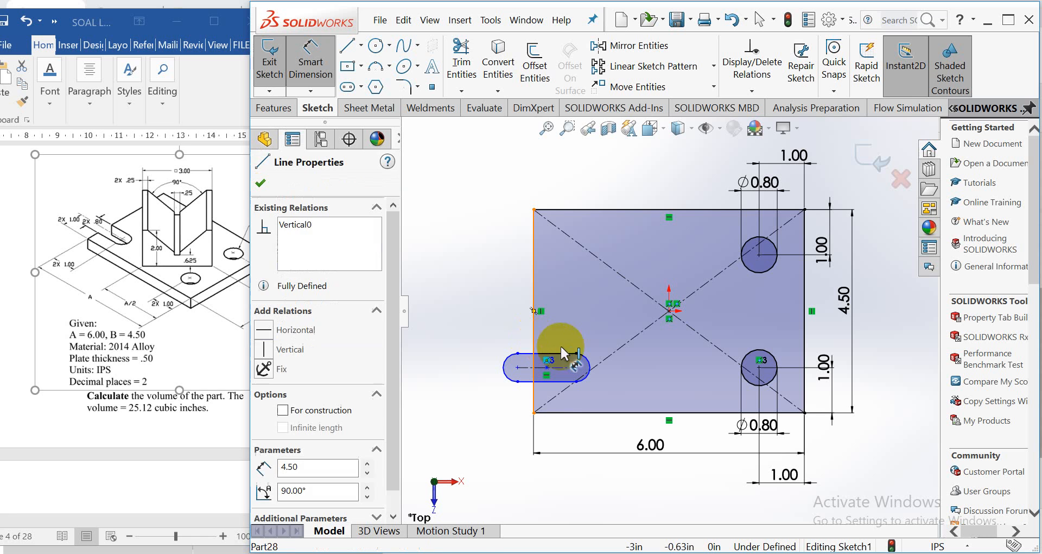
{"action": "left_click", "coordinate": [578, 370]}
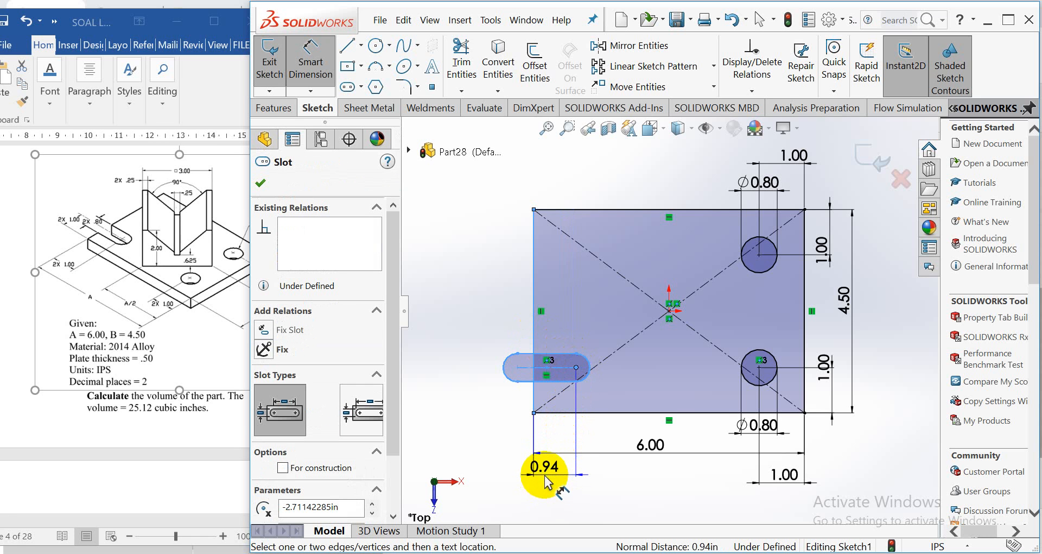
{"action": "left_click", "coordinate": [554, 493]}
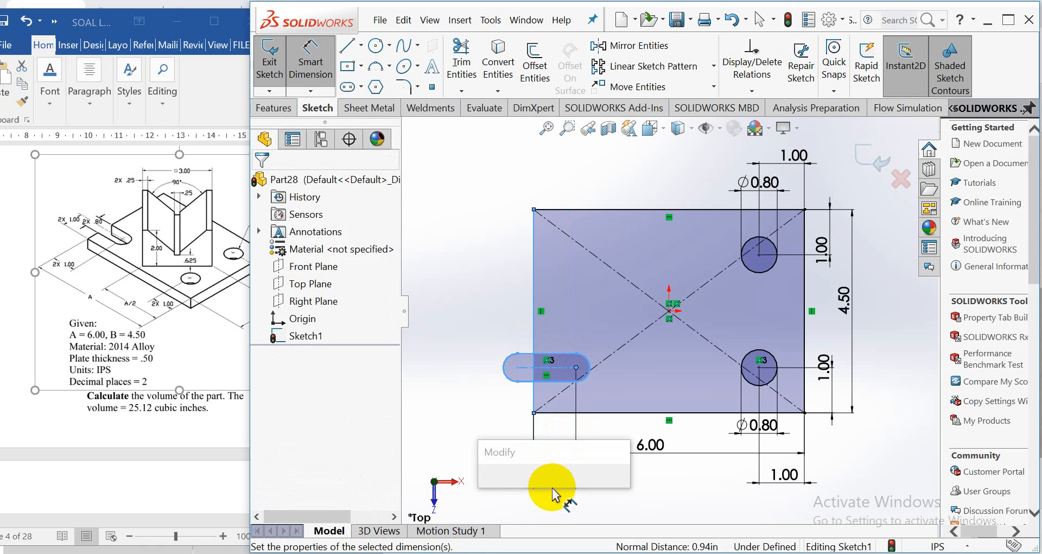
{"action": "type", "text": "1"}
{"action": "key", "text": "Return"}
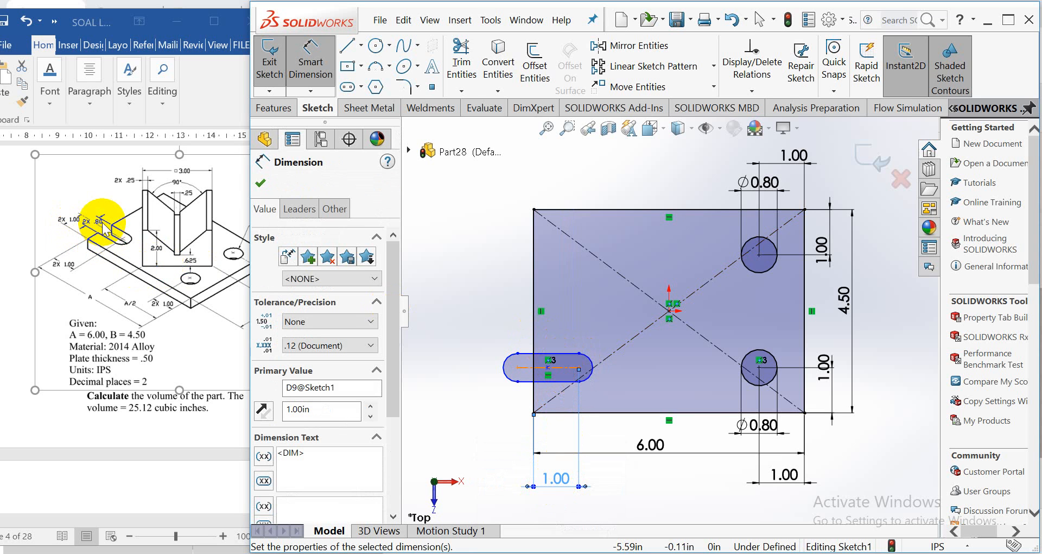
Step: Dimension the lower slot's width as 0.8 in
{"action": "left_click", "coordinate": [566, 362]}
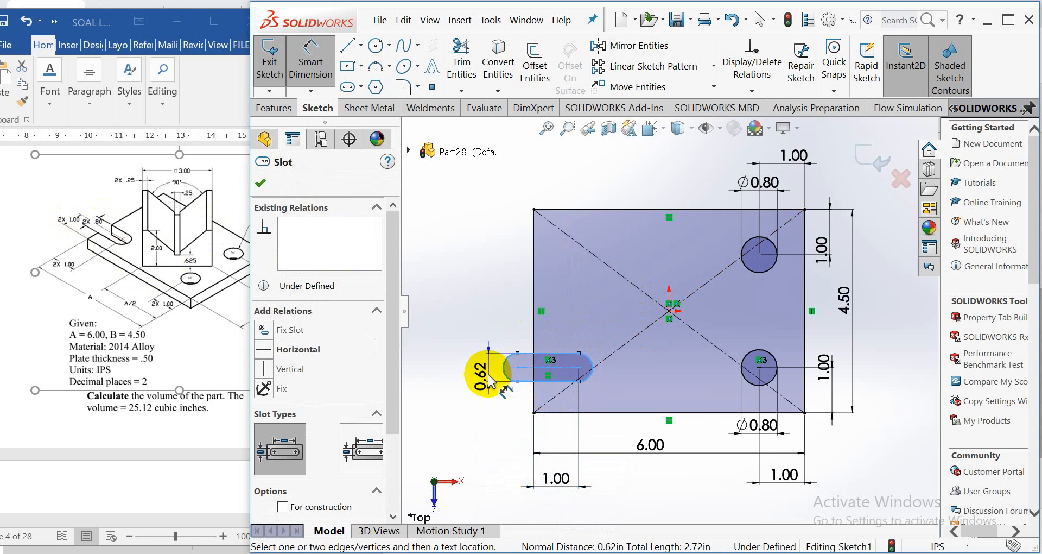
{"action": "left_click", "coordinate": [485, 375]}
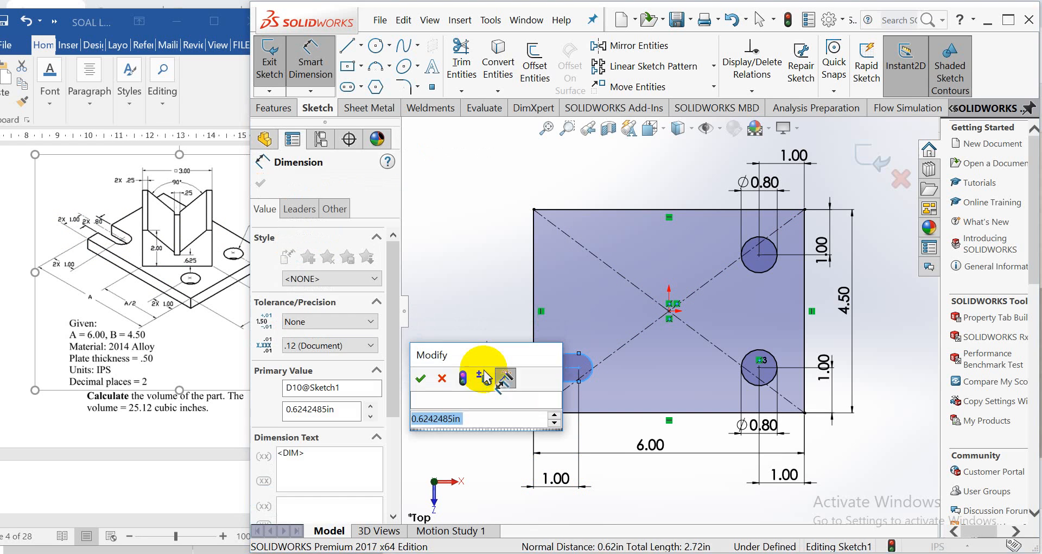
{"action": "left_click", "coordinate": [486, 375]}
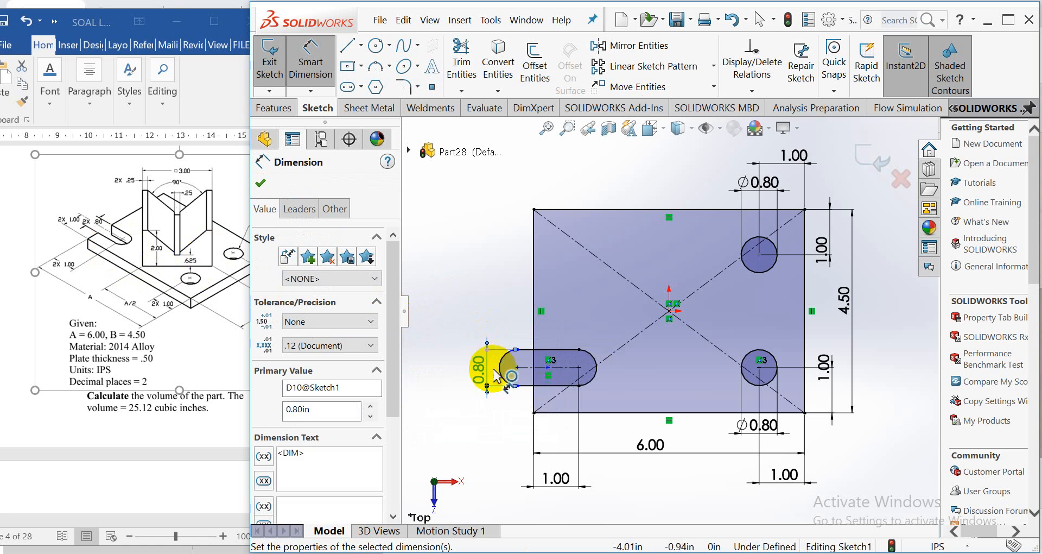
Step: Try to dimension the vertical distance from the rectangle's bottom edge to the lower slot's inner arc center
{"action": "left_click", "coordinate": [556, 413]}
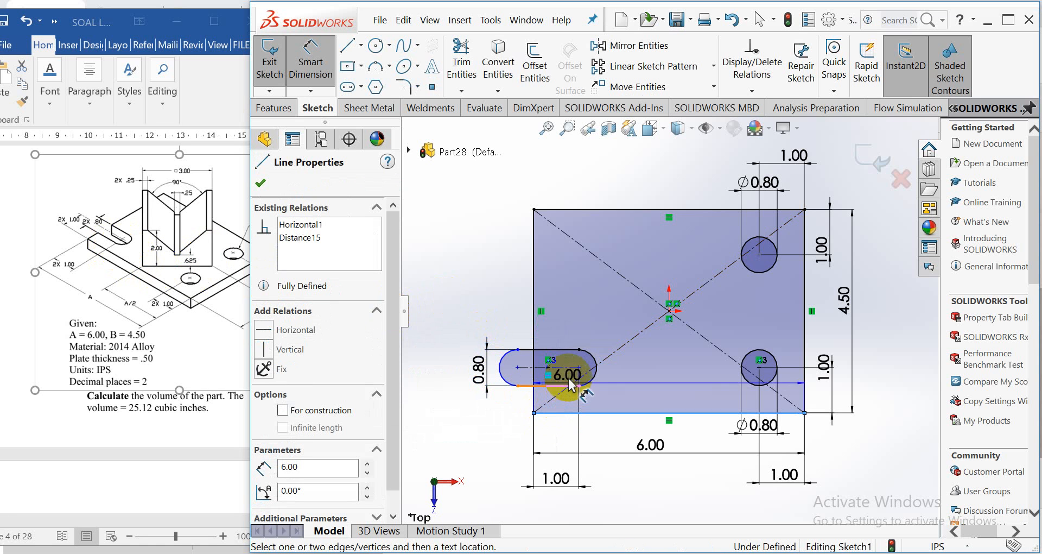
{"action": "left_click", "coordinate": [597, 373]}
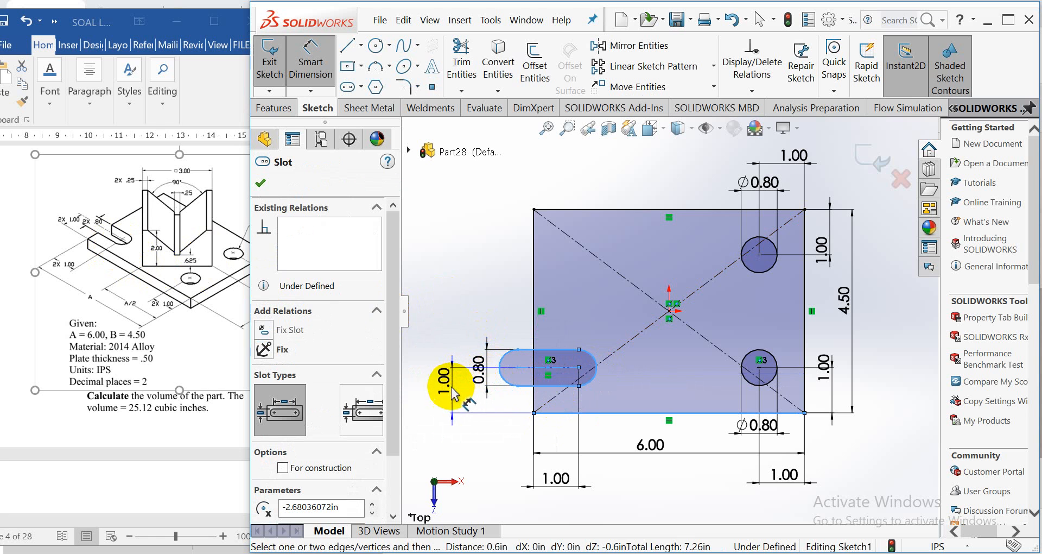
{"action": "left_click", "coordinate": [454, 393]}
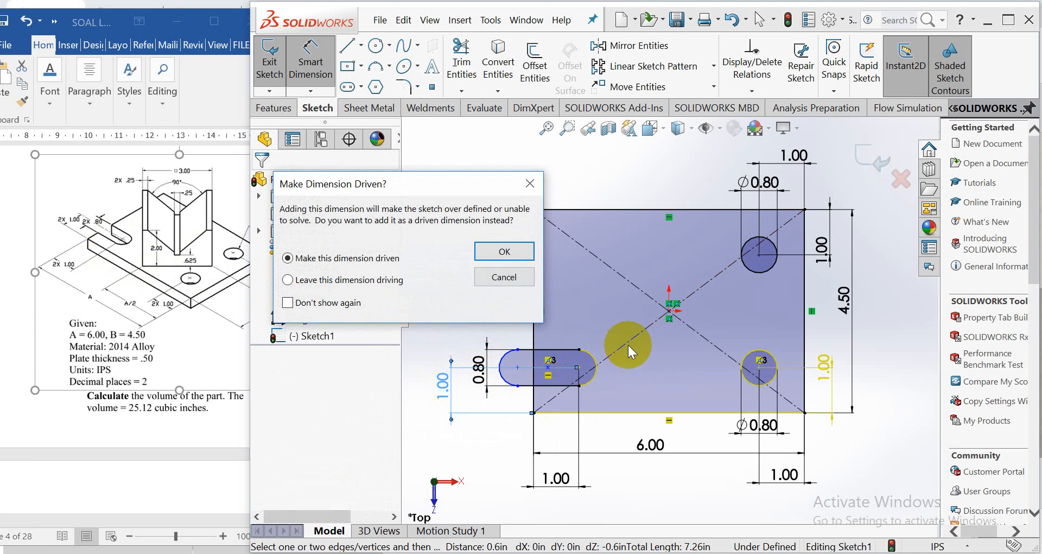
{"action": "left_click", "coordinate": [524, 279]}
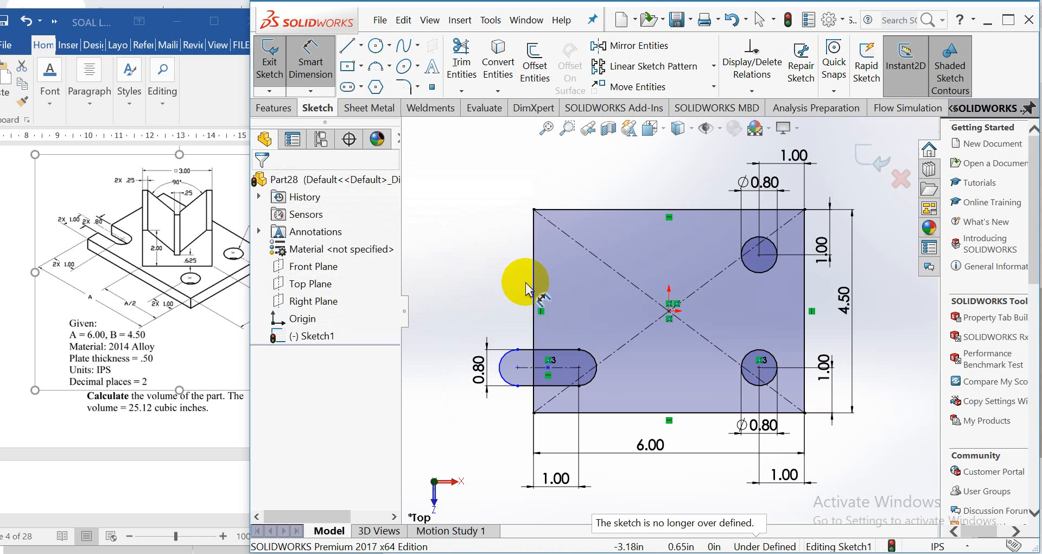
Step: Sketch a second horizontal slot across the left edge near the rectangle's upper corner, about 1.61 in between centers and 0.67 in wide
{"action": "left_click", "coordinate": [534, 309]}
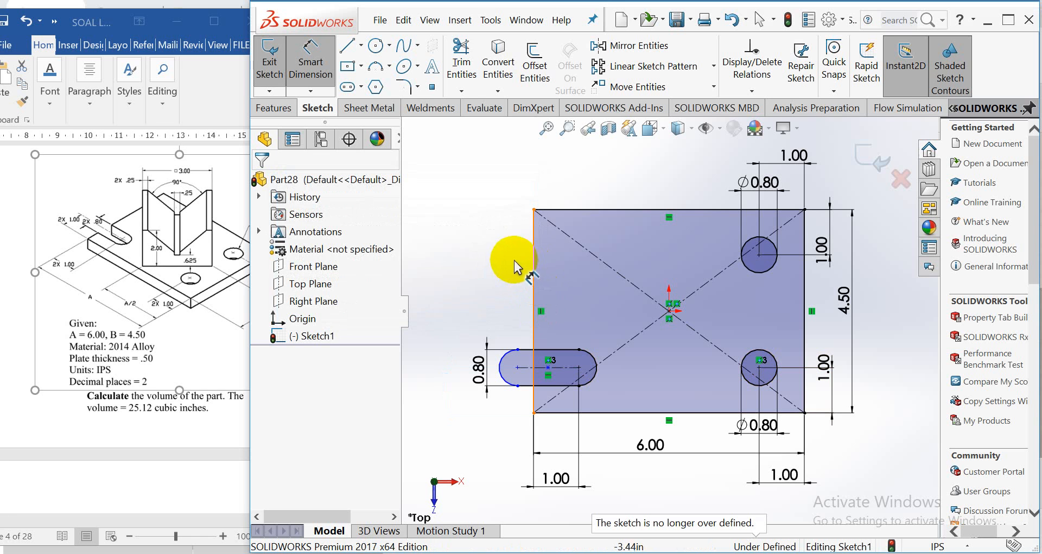
{"action": "left_click", "coordinate": [350, 88]}
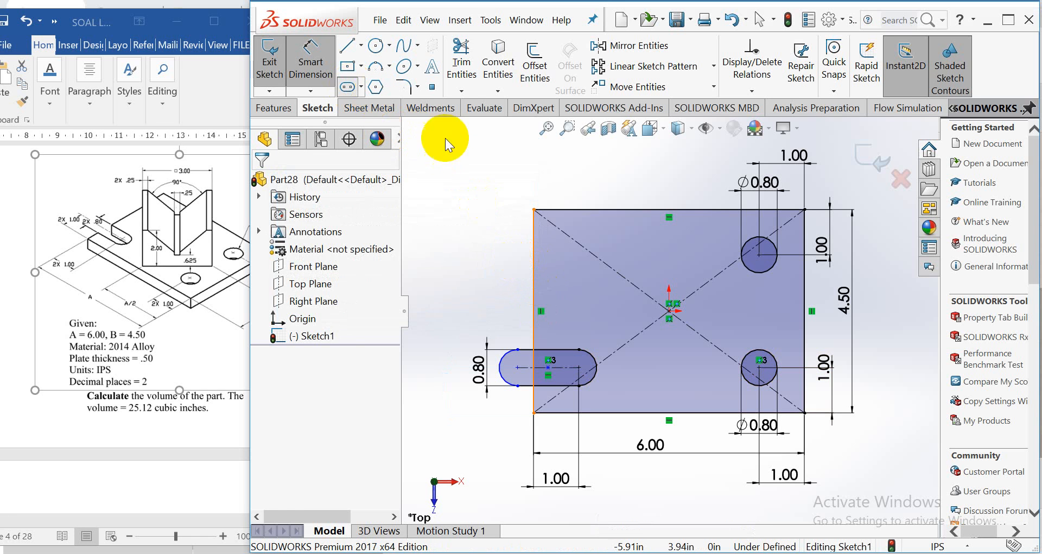
{"action": "left_click", "coordinate": [492, 242]}
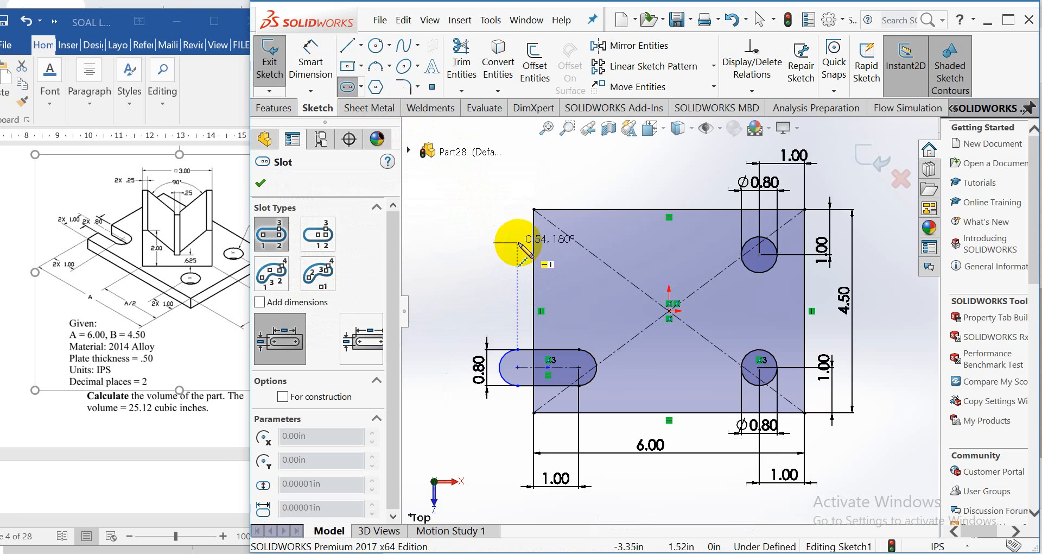
{"action": "left_click", "coordinate": [567, 243]}
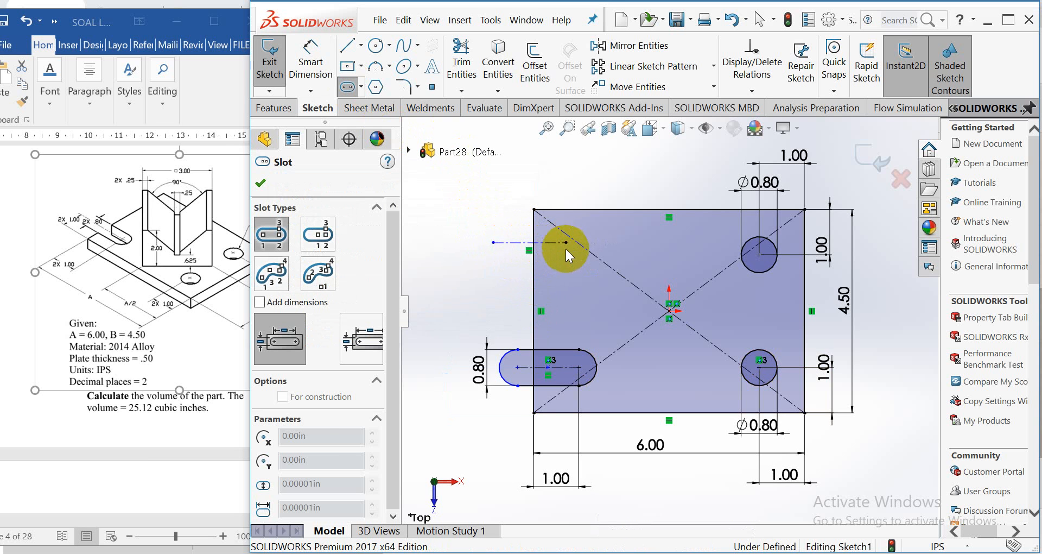
{"action": "left_click", "coordinate": [565, 258]}
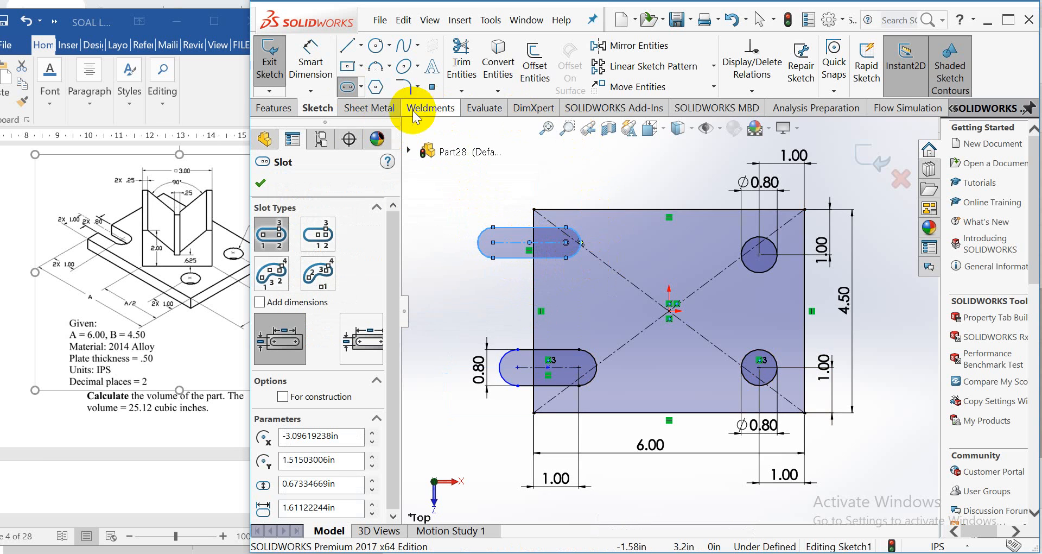
{"action": "left_click", "coordinate": [262, 182]}
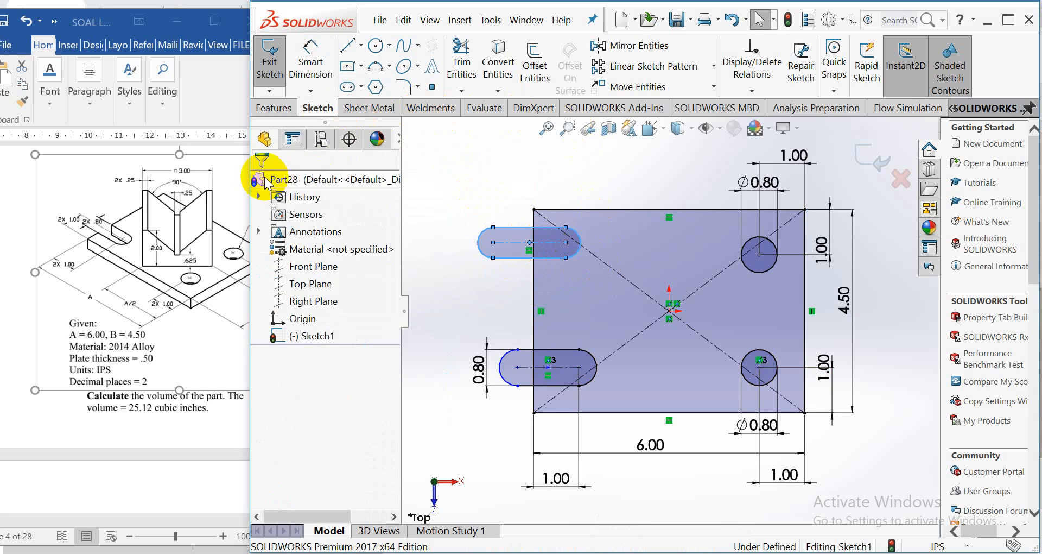
Step: Dimension the upper slot's inner arc center 1 in below the rectangle's top edge
{"action": "left_click", "coordinate": [325, 63]}
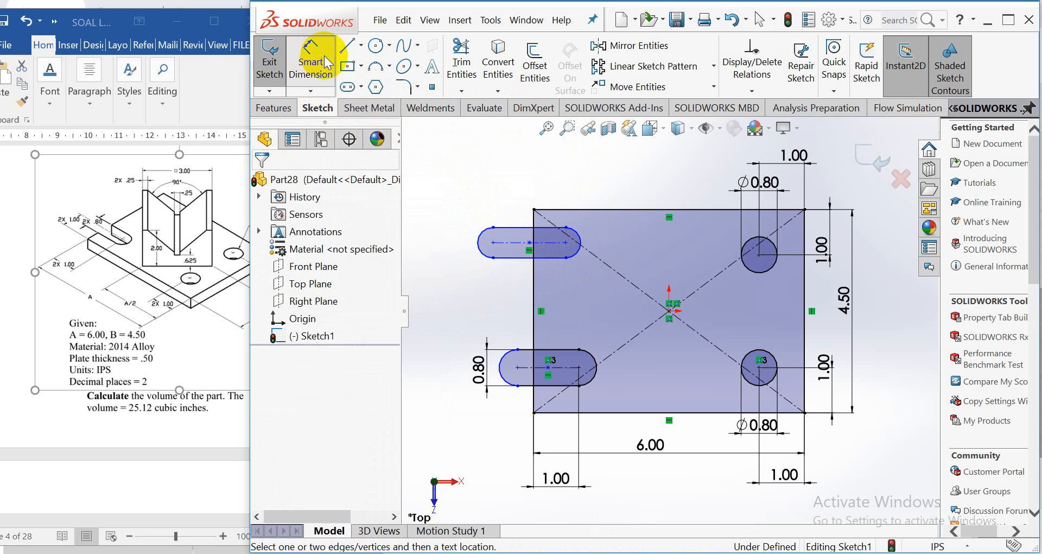
{"action": "left_click", "coordinate": [565, 210]}
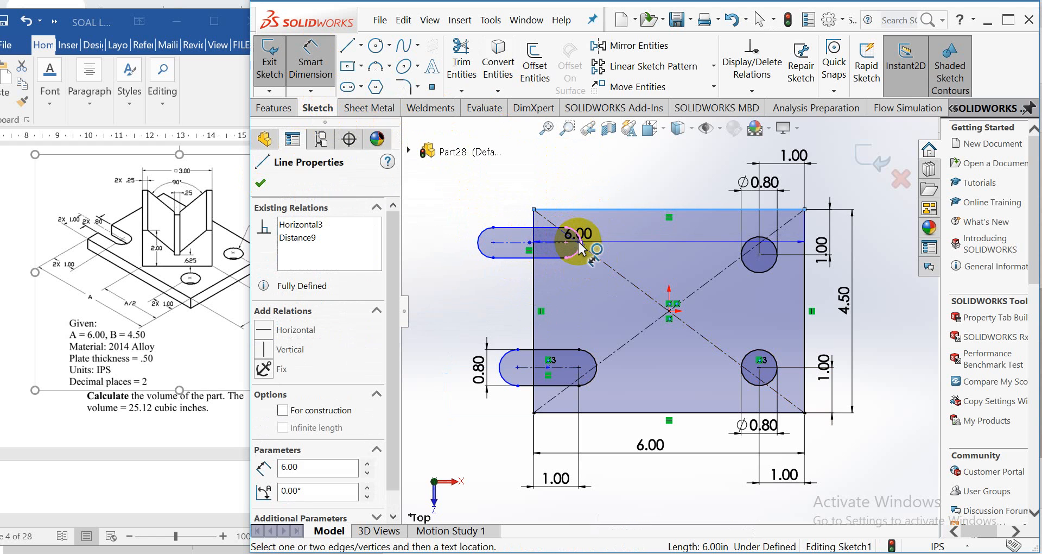
{"action": "left_click", "coordinate": [576, 245]}
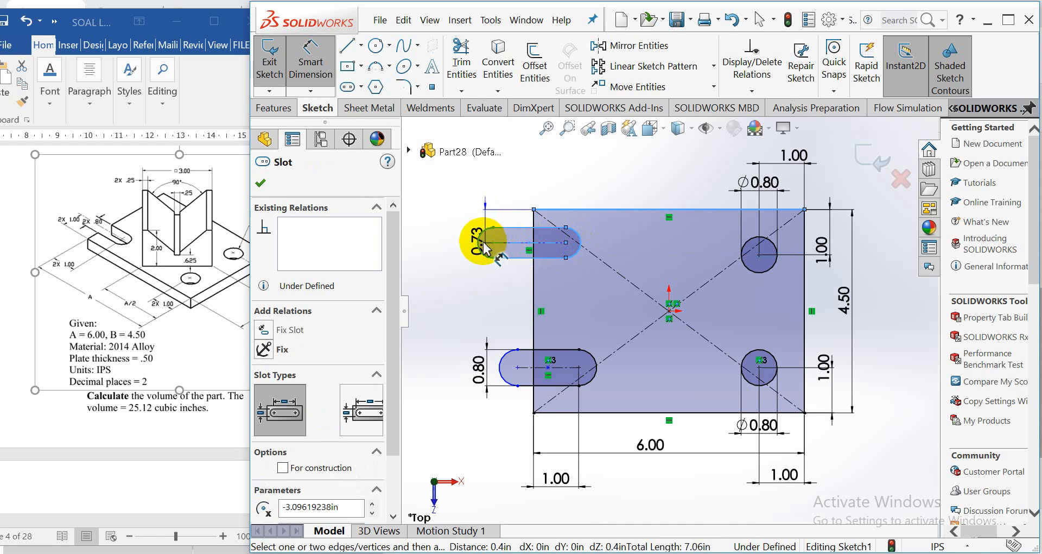
{"action": "left_click", "coordinate": [459, 233]}
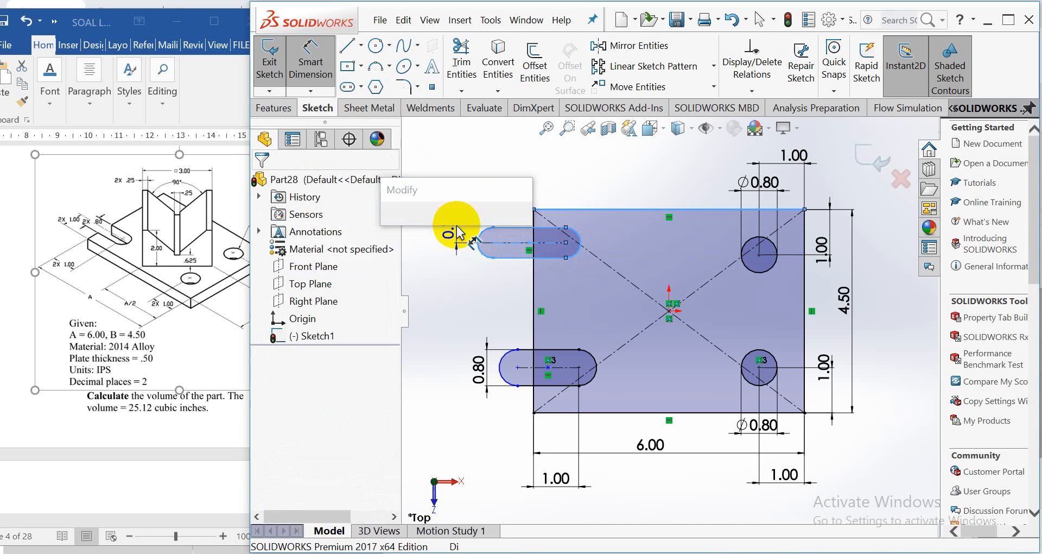
{"action": "type", "text": "1"}
{"action": "key", "text": "Return"}
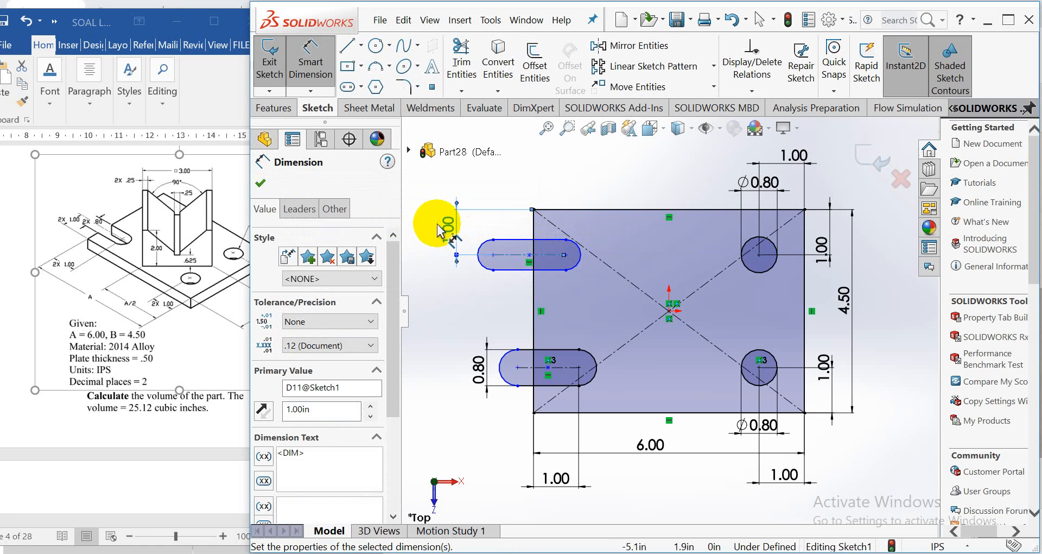
Step: Dimension the upper slot's inner arc center 1 in from the rectangle's left edge
{"action": "left_click", "coordinate": [534, 287]}
{"action": "left_click", "coordinate": [565, 254]}
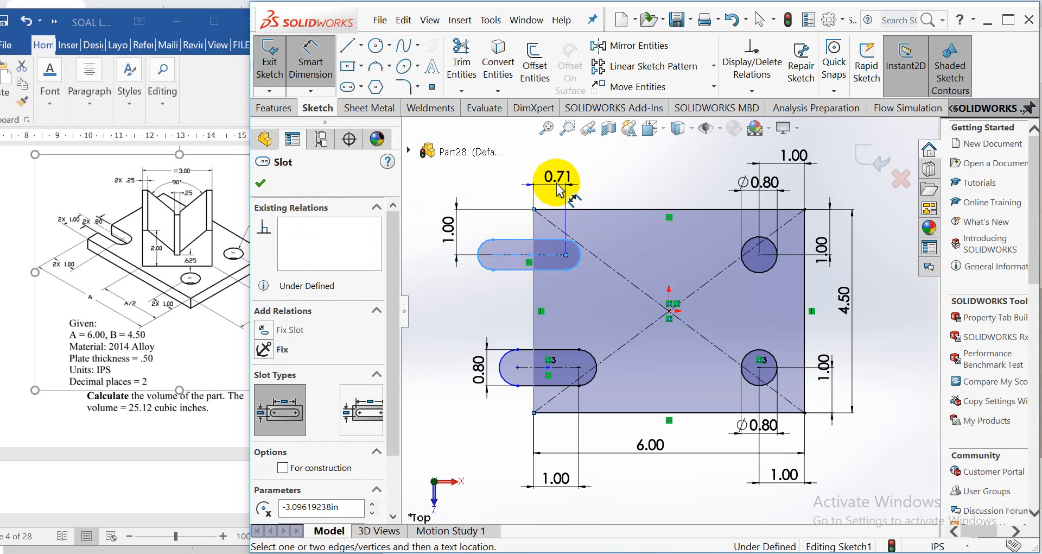
{"action": "left_click", "coordinate": [547, 173]}
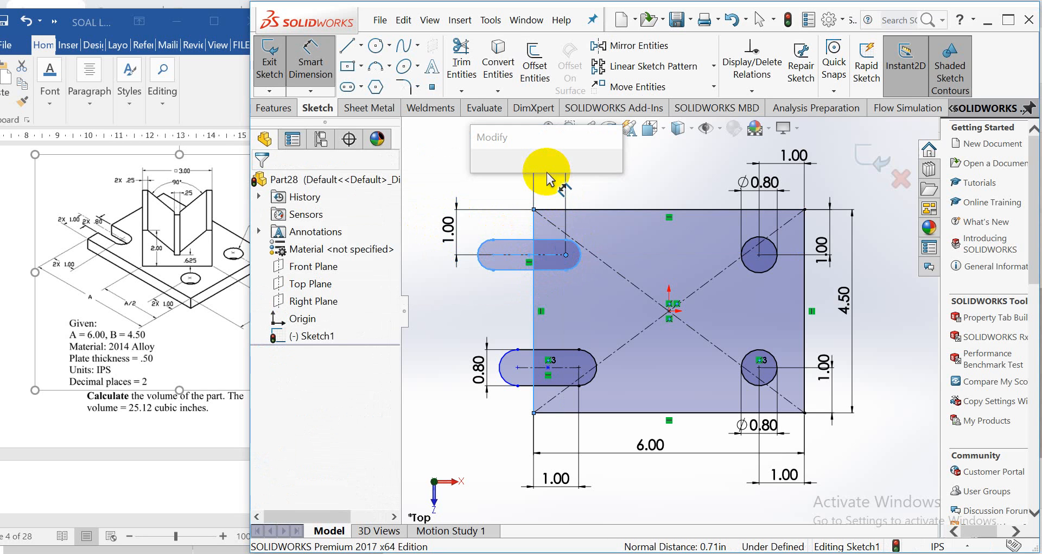
{"action": "type", "text": "1"}
{"action": "key", "text": "Return"}
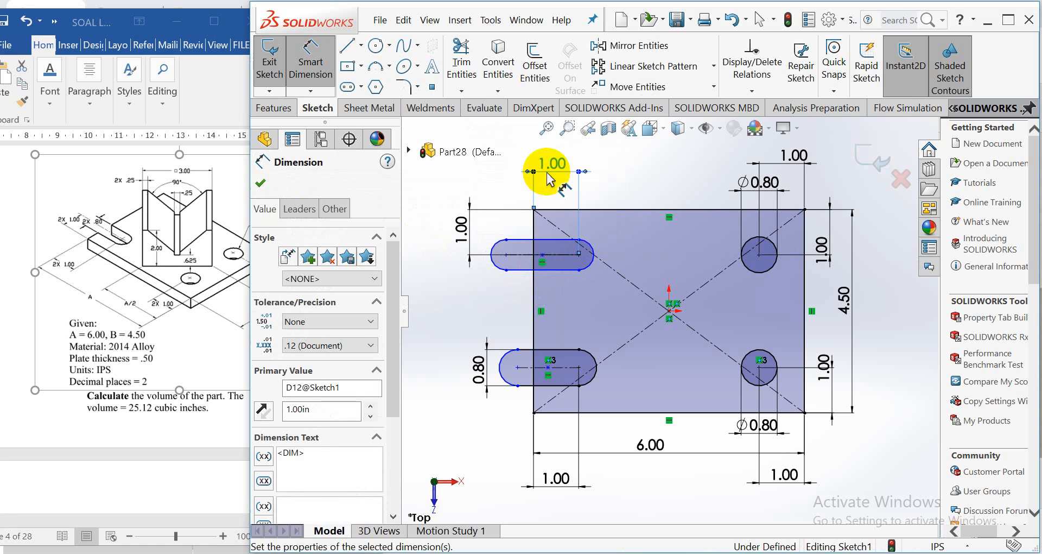
Step: Dimension the upper slot's width as 0.8 in
{"action": "left_click", "coordinate": [554, 244]}
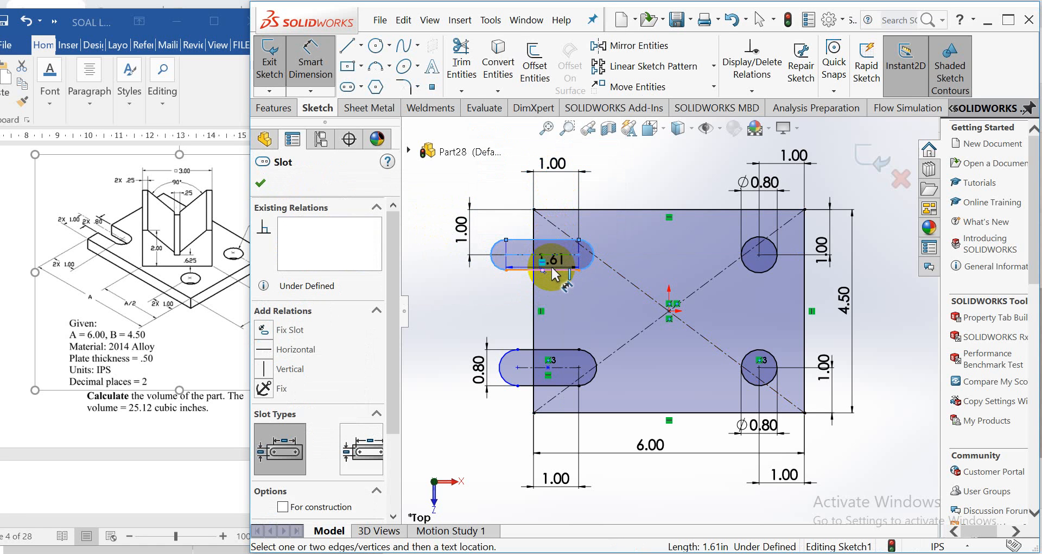
{"action": "left_click", "coordinate": [551, 269]}
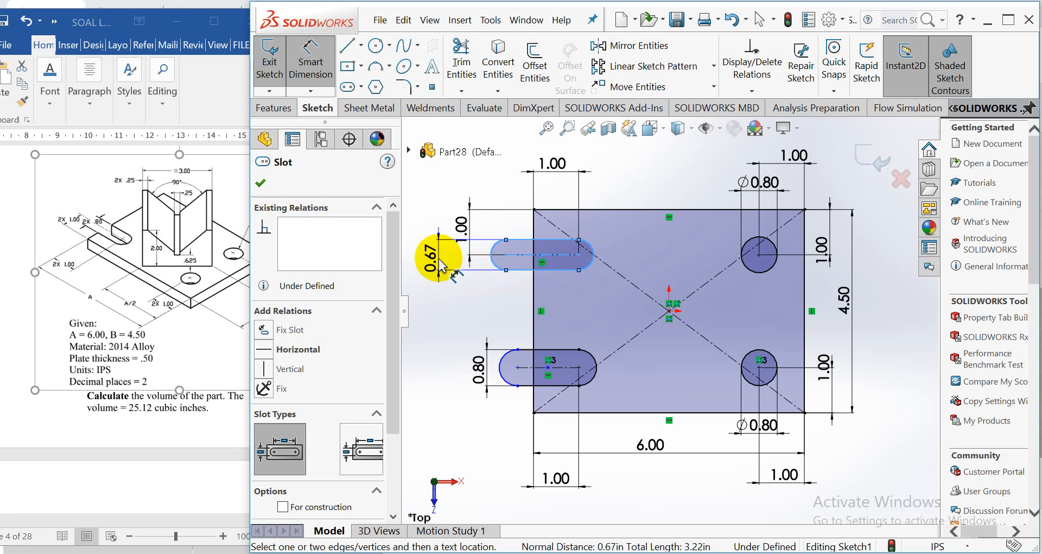
{"action": "left_click", "coordinate": [441, 267]}
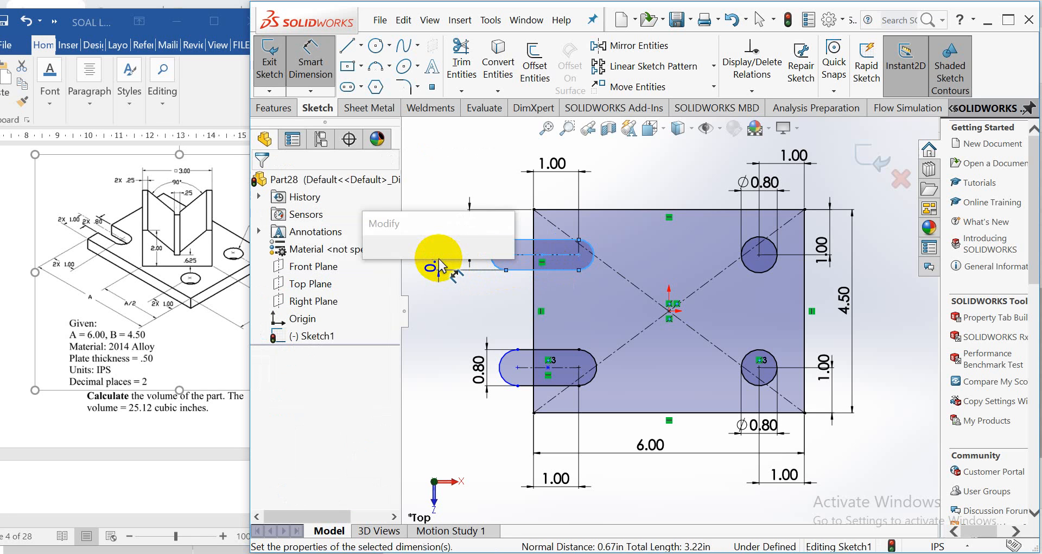
{"action": "type", "text": "0.8"}
{"action": "key", "text": "Return"}
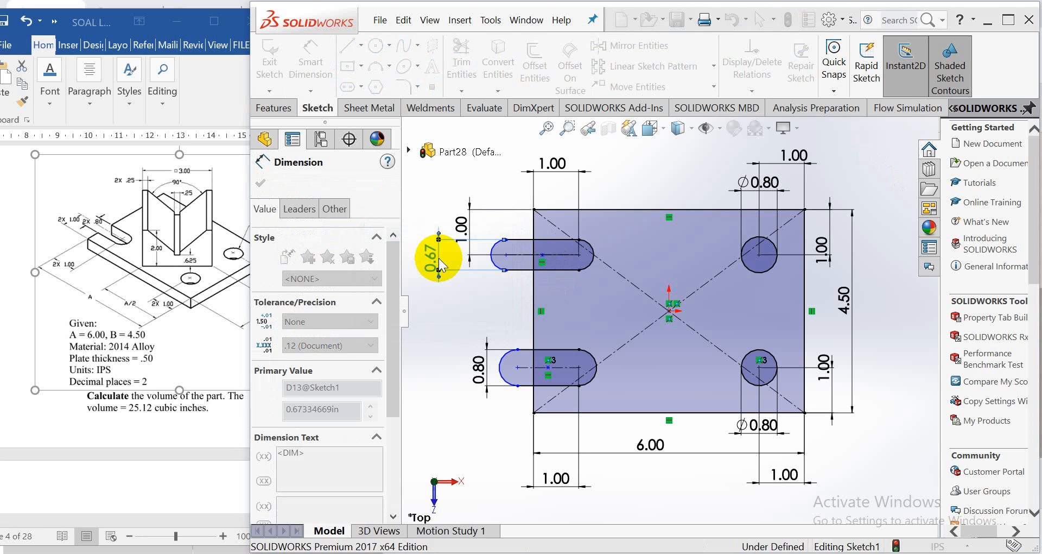
{"action": "left_click", "coordinate": [454, 308]}
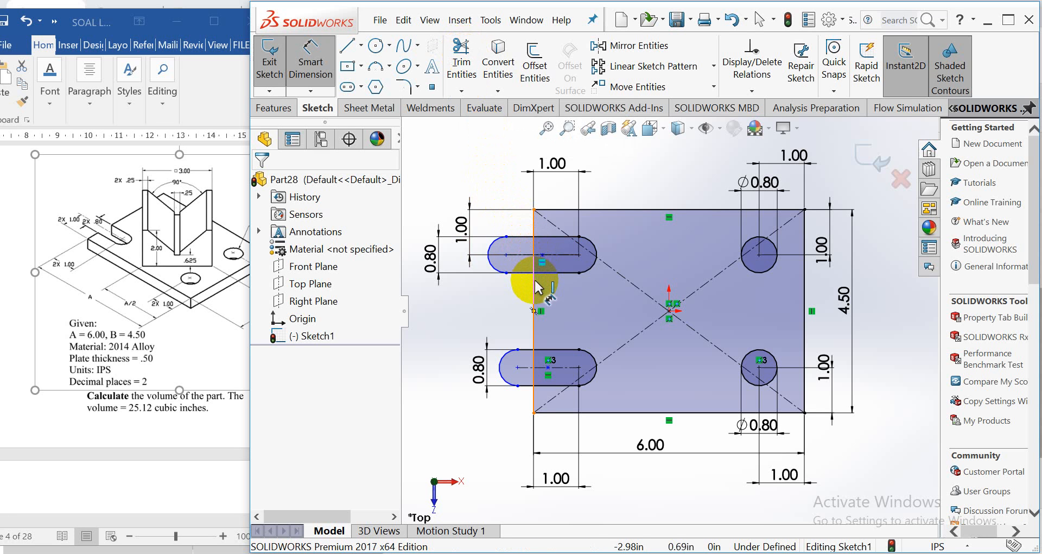
Step: Trim the upper slot's outer arc, its lines outside the rectangle and the left edge segment crossing it to form an open notch
{"action": "left_click", "coordinate": [468, 61]}
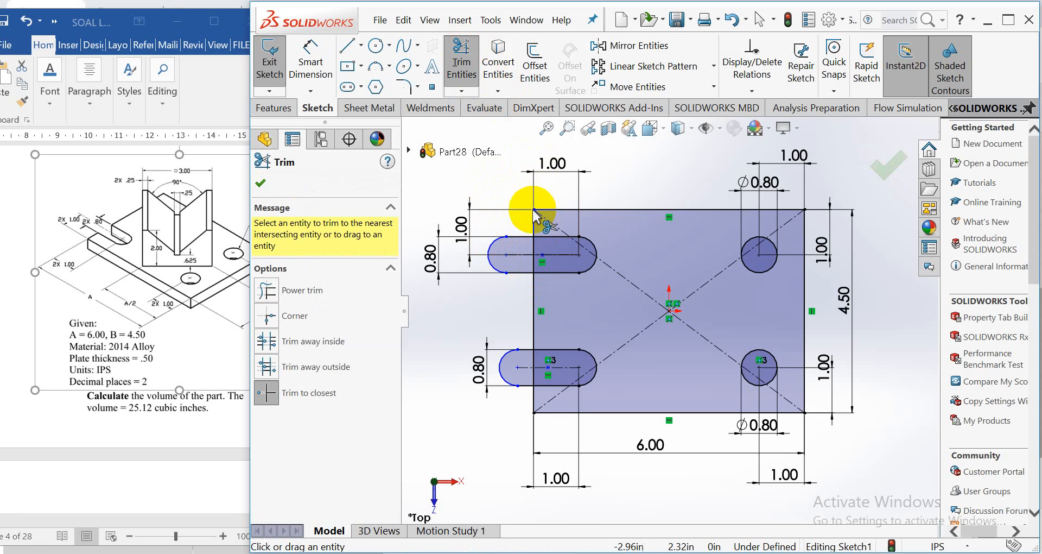
{"action": "left_click", "coordinate": [498, 249]}
{"action": "left_click", "coordinate": [559, 288]}
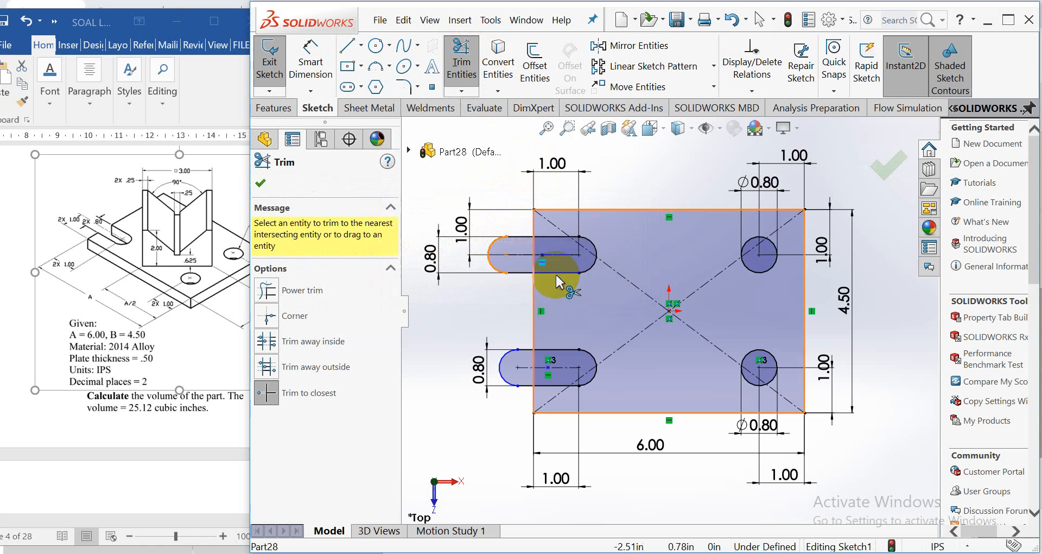
{"action": "left_click", "coordinate": [534, 255]}
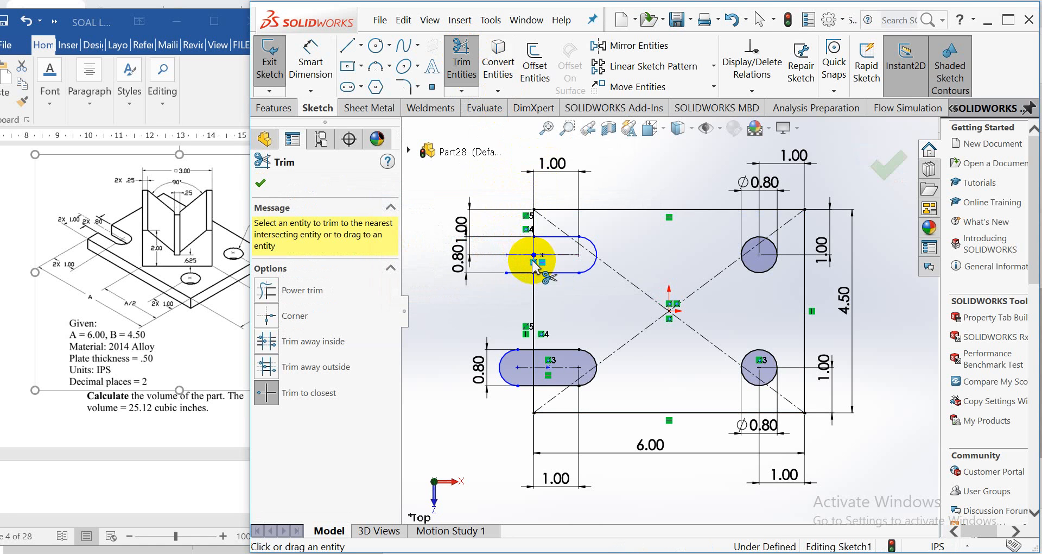
{"action": "scroll", "coordinate": [543, 266], "scroll_direction": "down", "scroll_amount": 1}
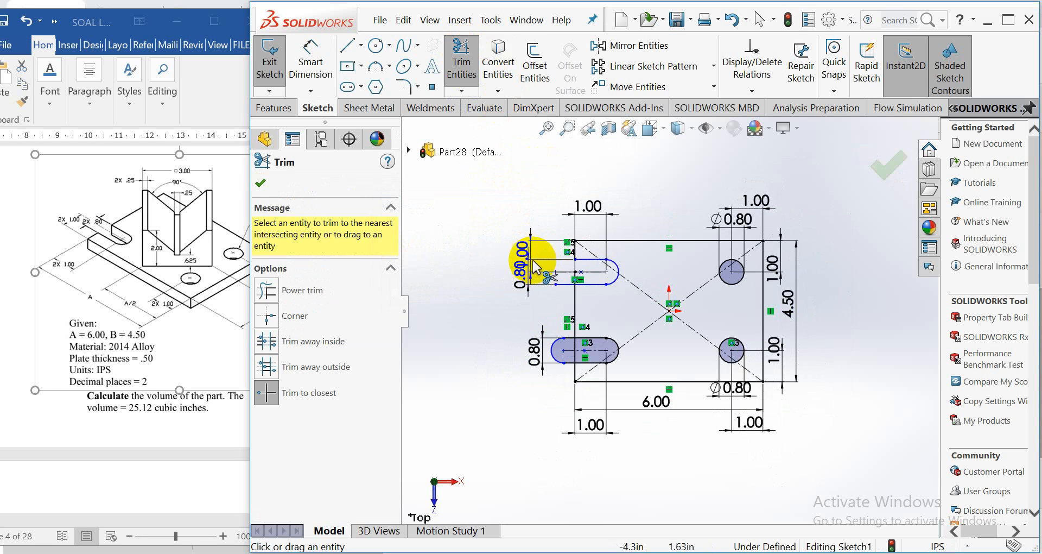
{"action": "scroll", "coordinate": [572, 274], "scroll_direction": "down", "scroll_amount": 1}
{"action": "scroll", "coordinate": [574, 275], "scroll_direction": "down", "scroll_amount": 2}
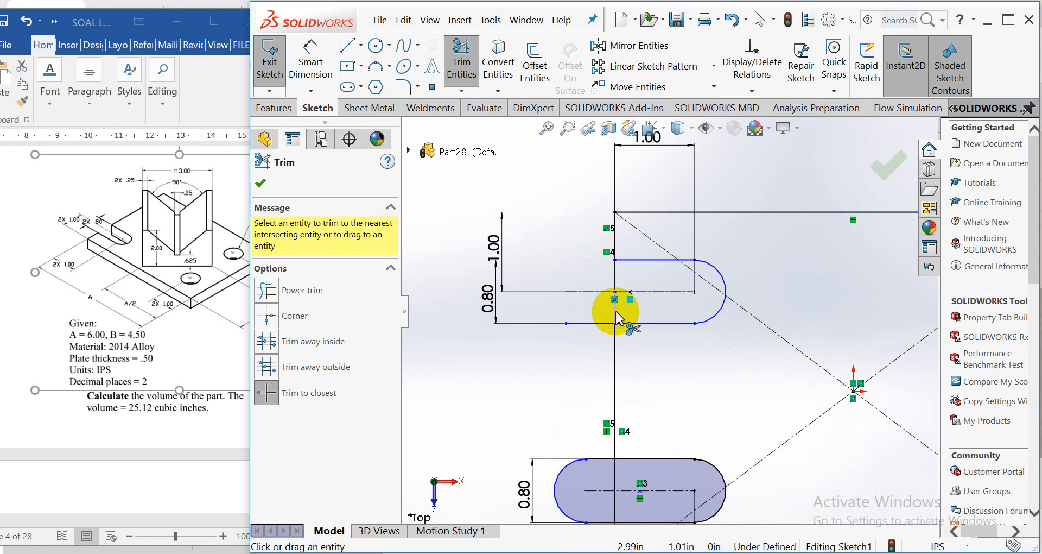
{"action": "left_click", "coordinate": [594, 323]}
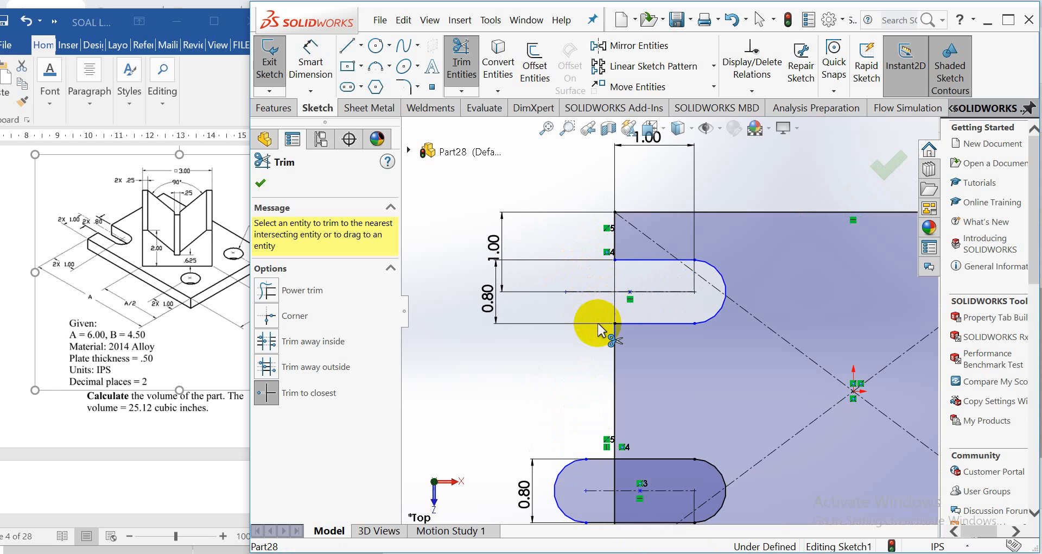
Step: Trim the lower slot's geometry outside the rectangle and the left edge segment crossing it to form a second open notch
{"action": "scroll", "coordinate": [700, 378], "scroll_direction": "up", "scroll_amount": 2}
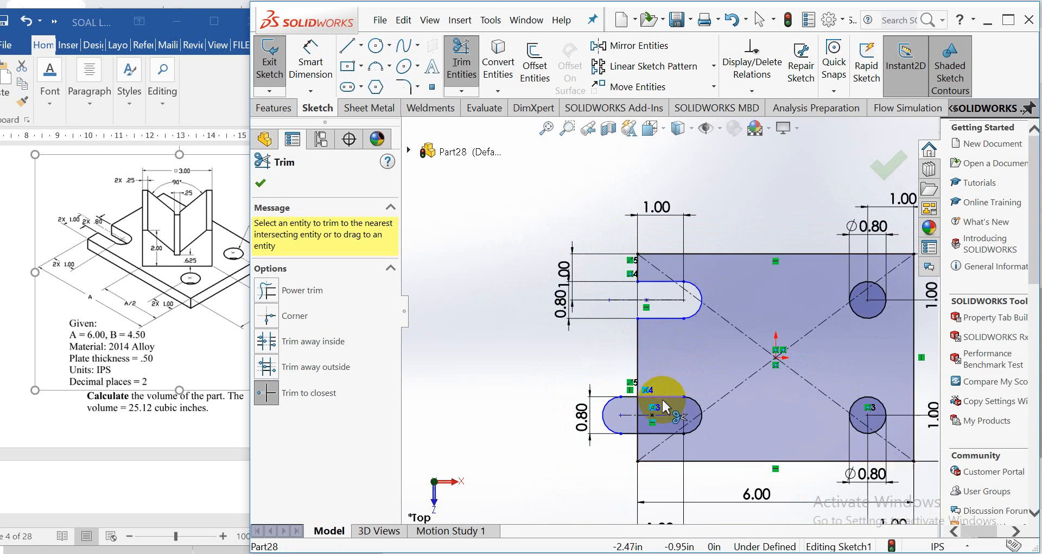
{"action": "scroll", "coordinate": [660, 398], "scroll_direction": "down", "scroll_amount": 1}
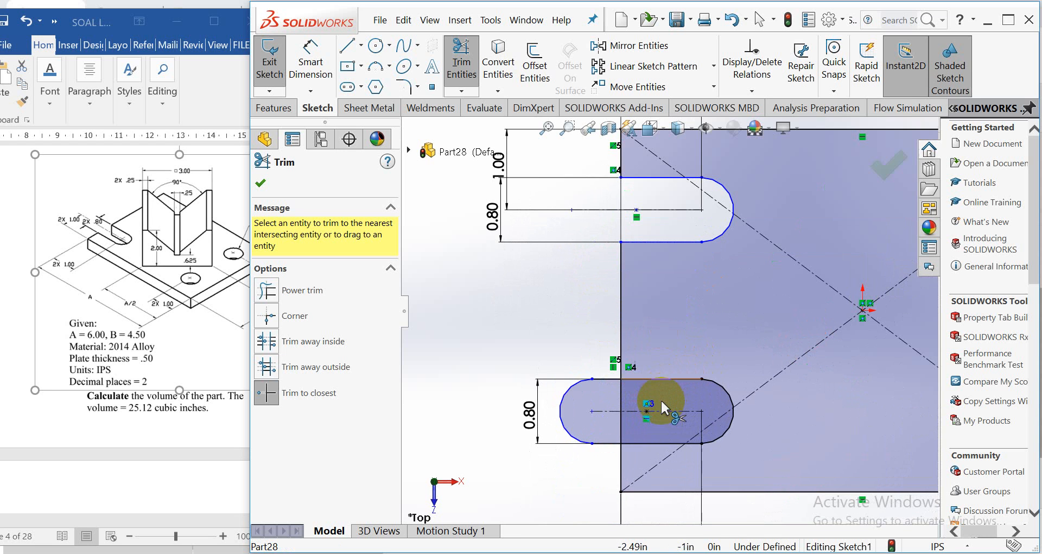
{"action": "left_click", "coordinate": [563, 397]}
{"action": "left_click", "coordinate": [563, 294]}
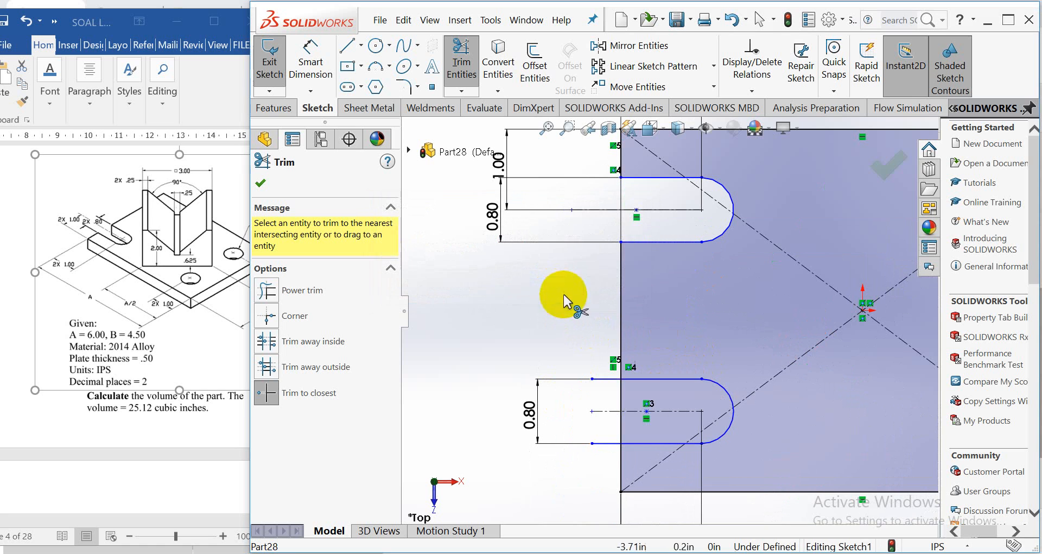
{"action": "left_click", "coordinate": [605, 379]}
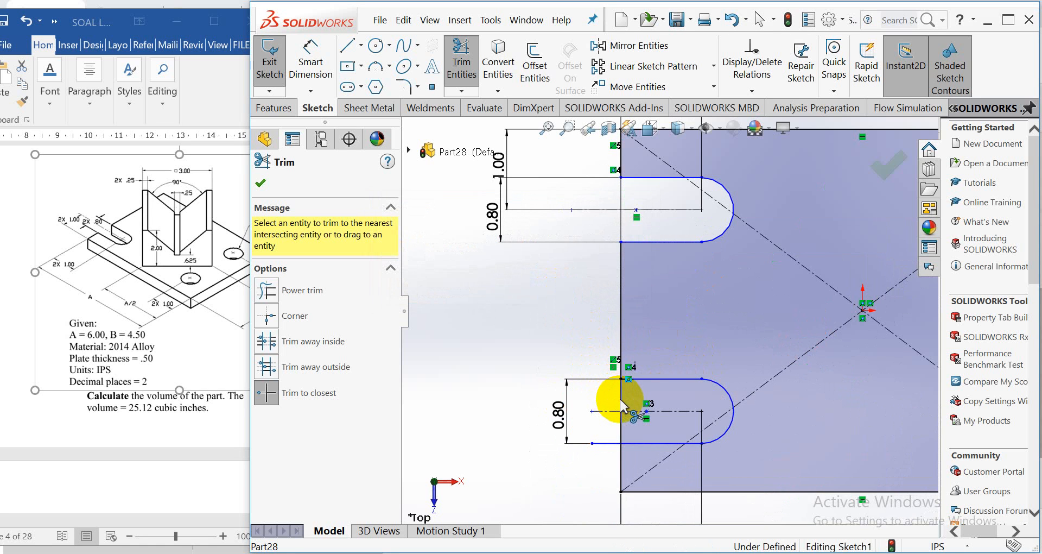
{"action": "left_click", "coordinate": [621, 424]}
{"action": "left_click", "coordinate": [621, 426]}
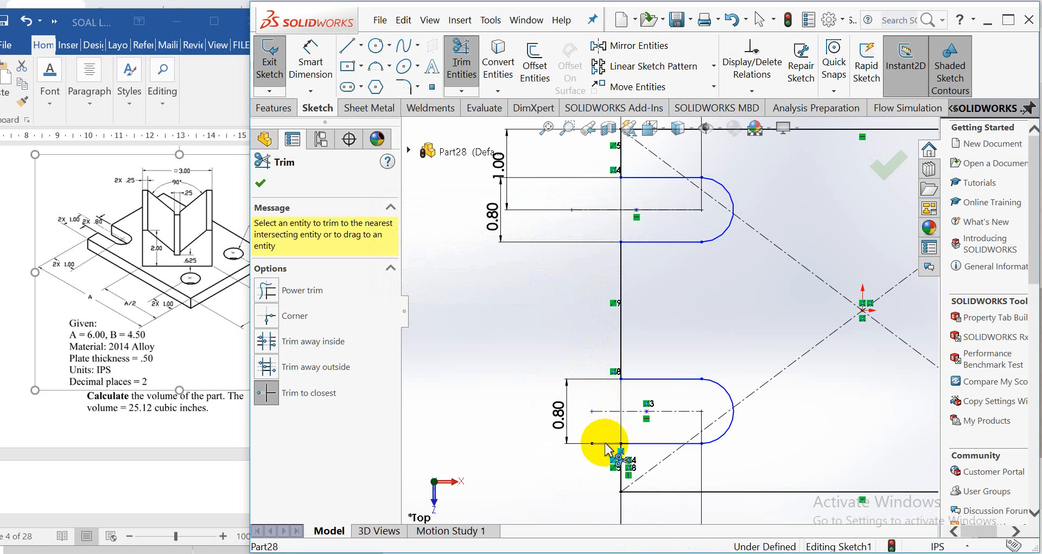
{"action": "left_click", "coordinate": [606, 444]}
{"action": "scroll", "coordinate": [670, 401], "scroll_direction": "up", "scroll_amount": 4}
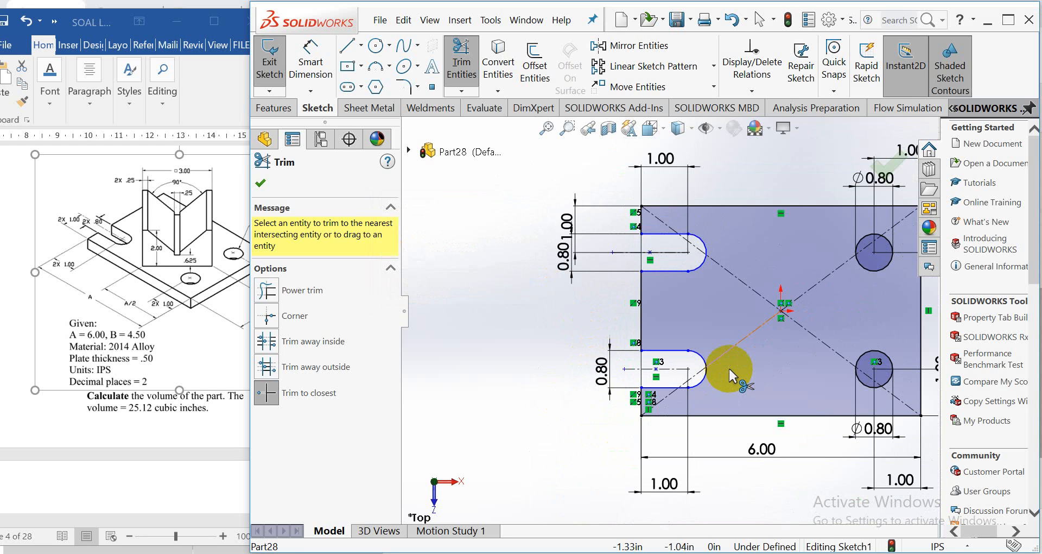
{"action": "scroll", "coordinate": [722, 333], "scroll_direction": "up", "scroll_amount": 2}
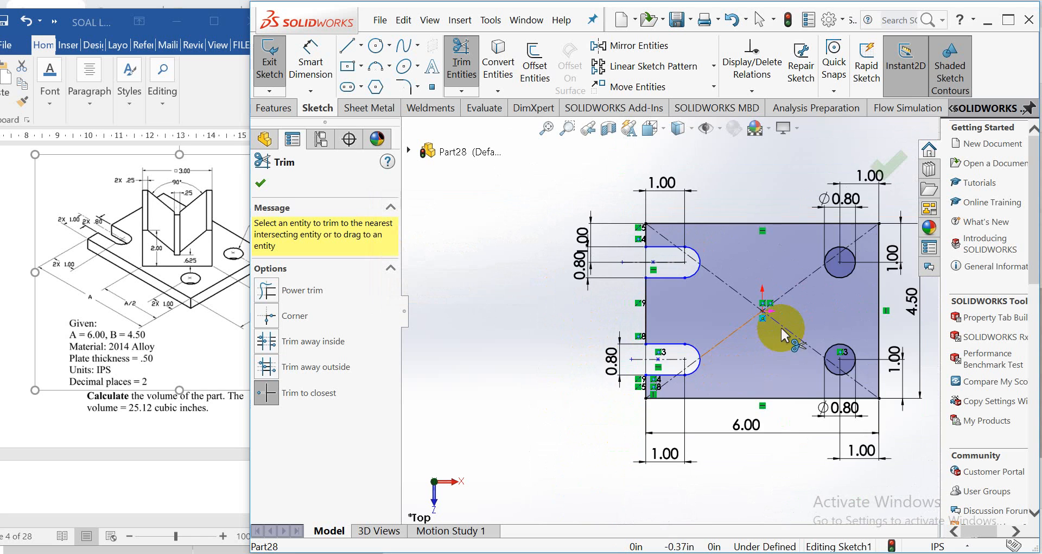
{"action": "left_click", "coordinate": [262, 186]}
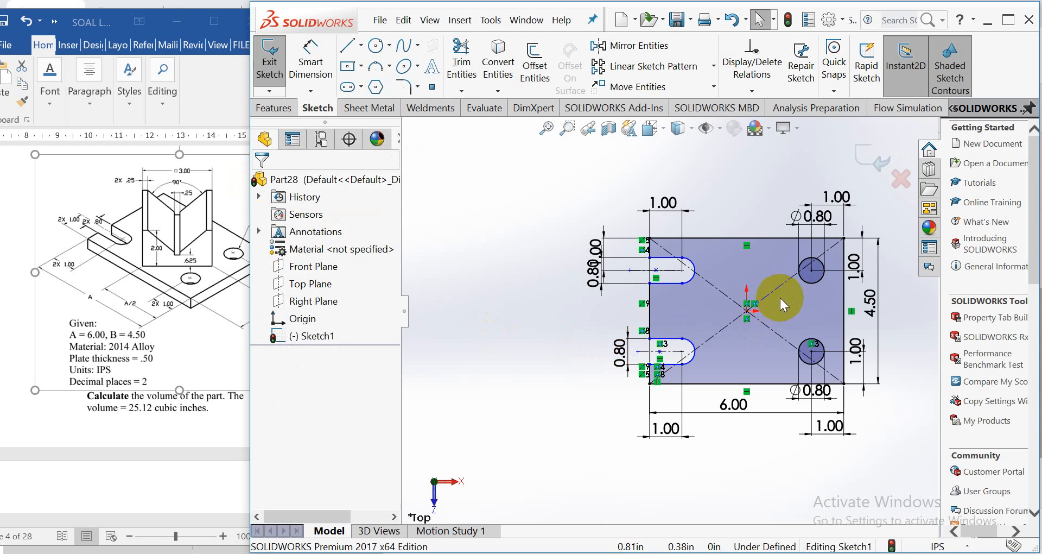
Step: Extrude the plate sketch as a blind boss 0.5 in deep
{"action": "scroll", "coordinate": [851, 279], "scroll_direction": "up", "scroll_amount": 2}
{"action": "scroll", "coordinate": [846, 281], "scroll_direction": "down", "scroll_amount": 2}
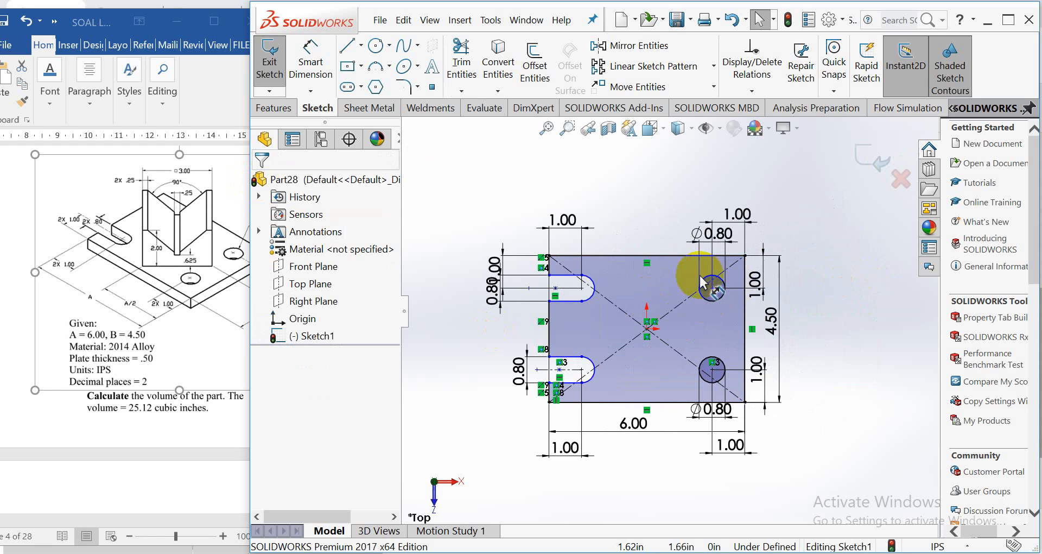
{"action": "left_click", "coordinate": [276, 108]}
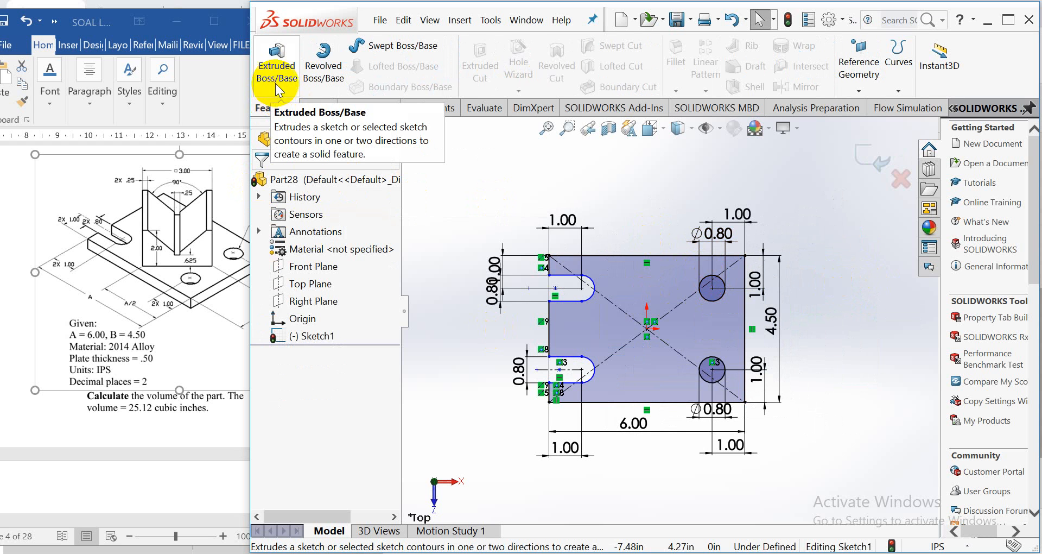
{"action": "left_click", "coordinate": [275, 65]}
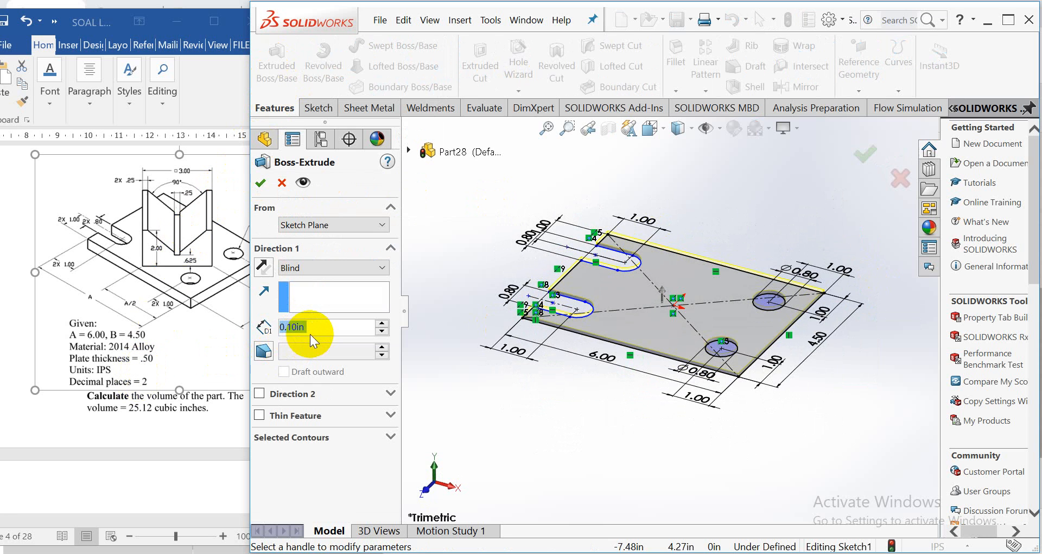
{"action": "type", "text": "0.5"}
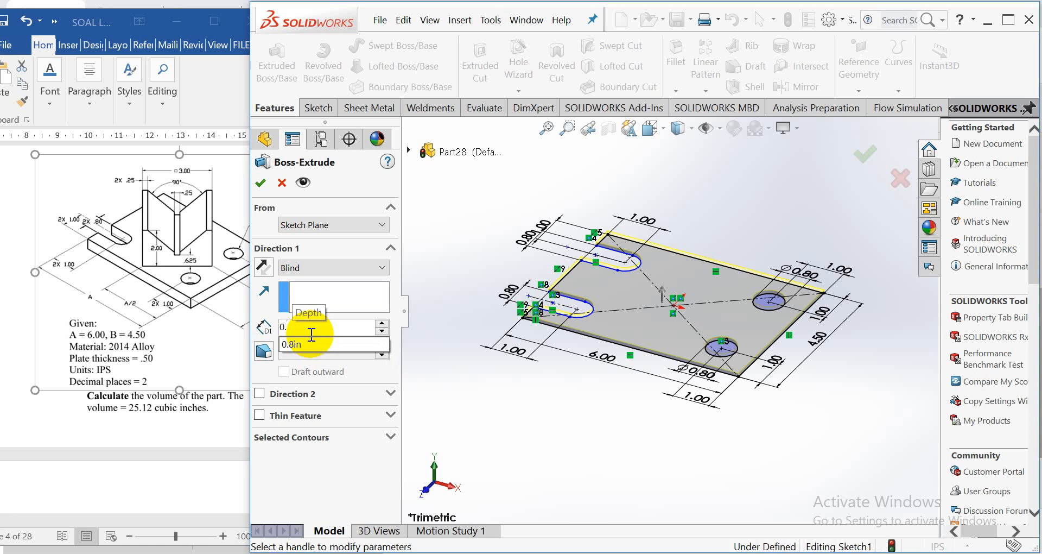
{"action": "key", "text": "Return"}
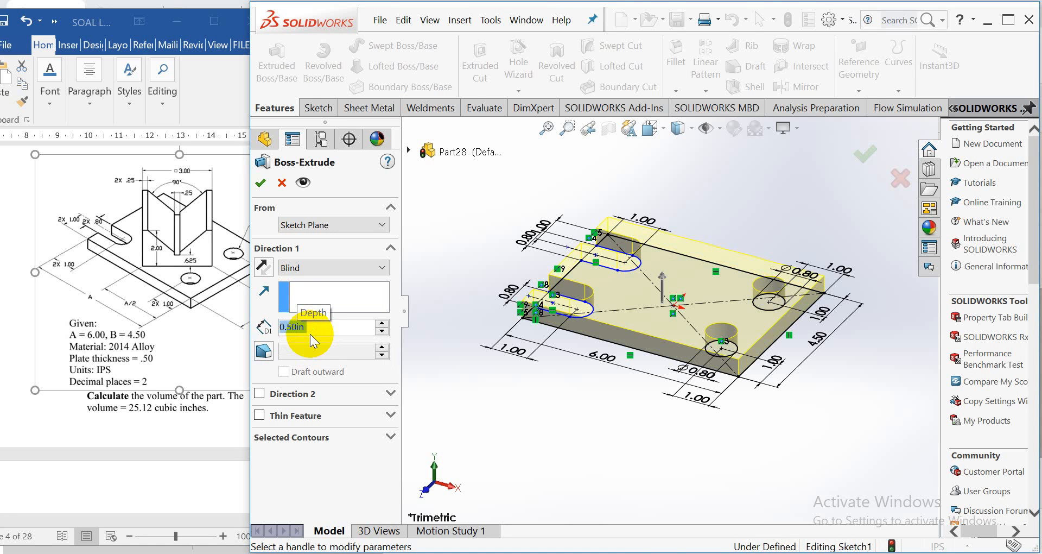
{"action": "left_click", "coordinate": [261, 184]}
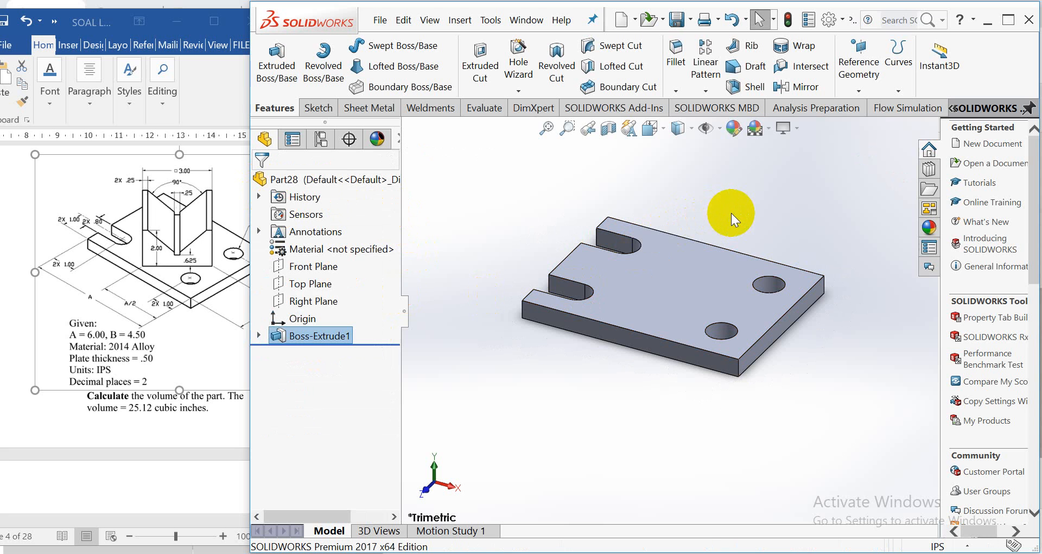
Step: Start a new sketch on the plate's top face and view it face-on
{"action": "left_click", "coordinate": [654, 289]}
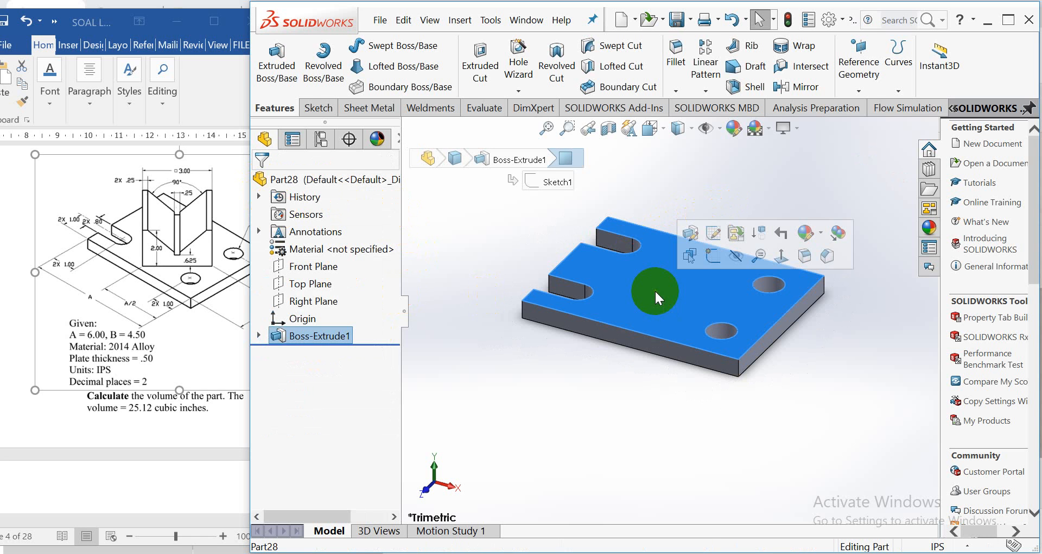
{"action": "left_click", "coordinate": [712, 255]}
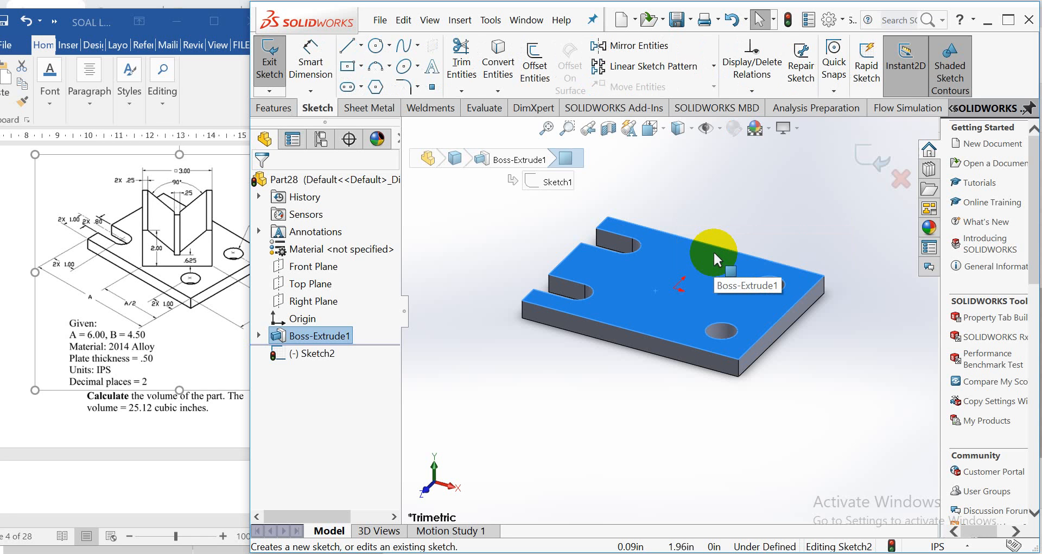
{"action": "key", "text": "ctrl+8"}
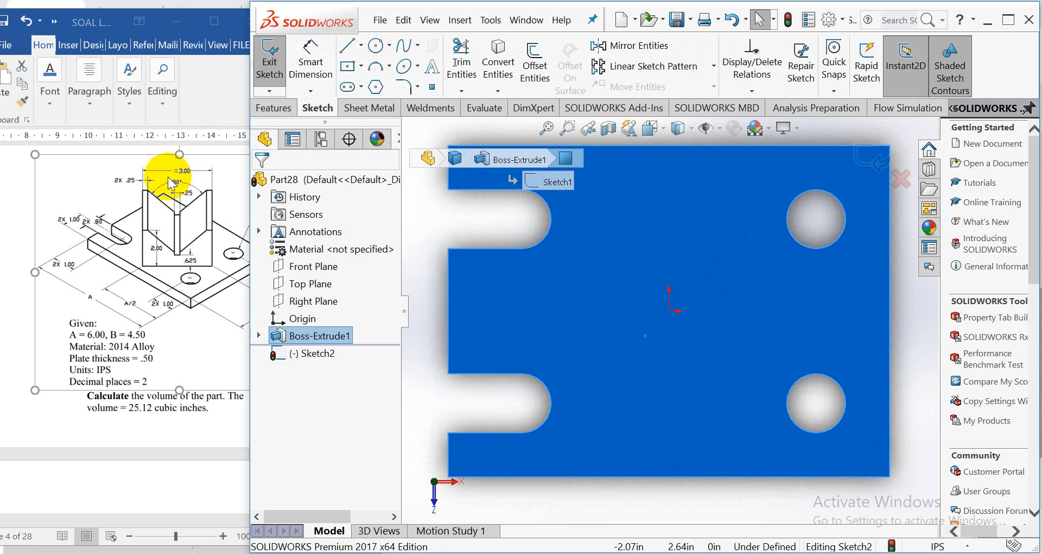
{"action": "left_click", "coordinate": [108, 176]}
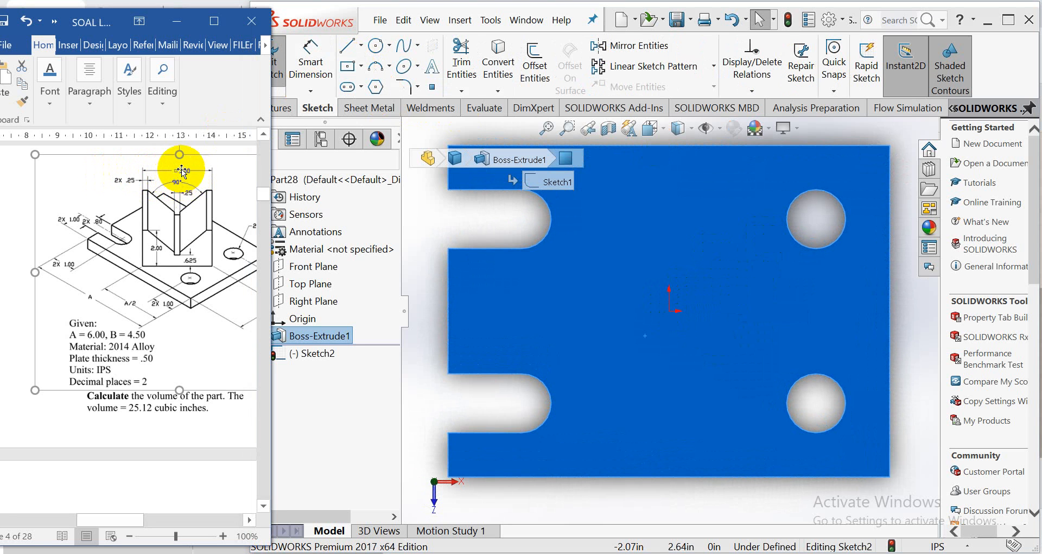
{"action": "left_click", "coordinate": [650, 200]}
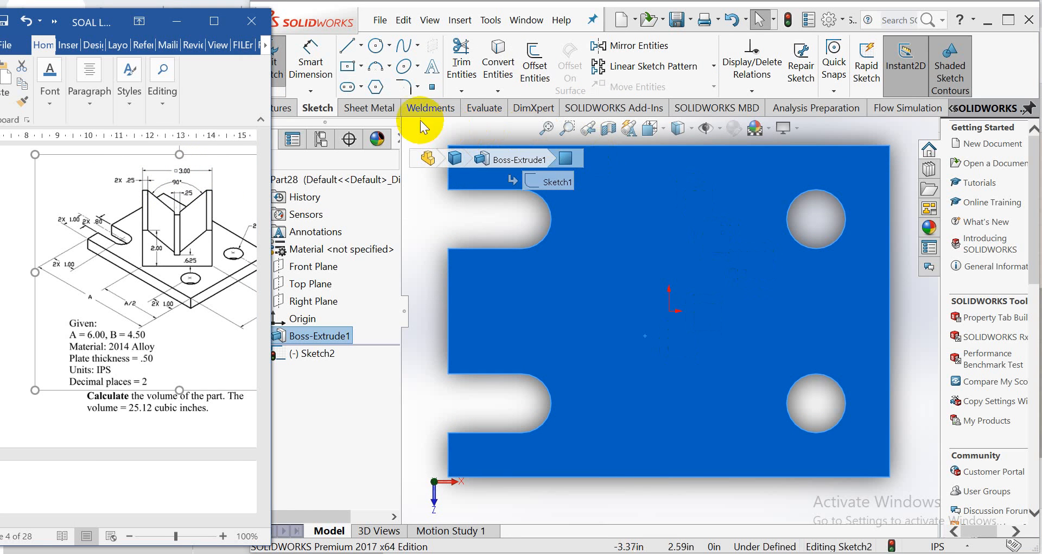
{"action": "left_click", "coordinate": [349, 67]}
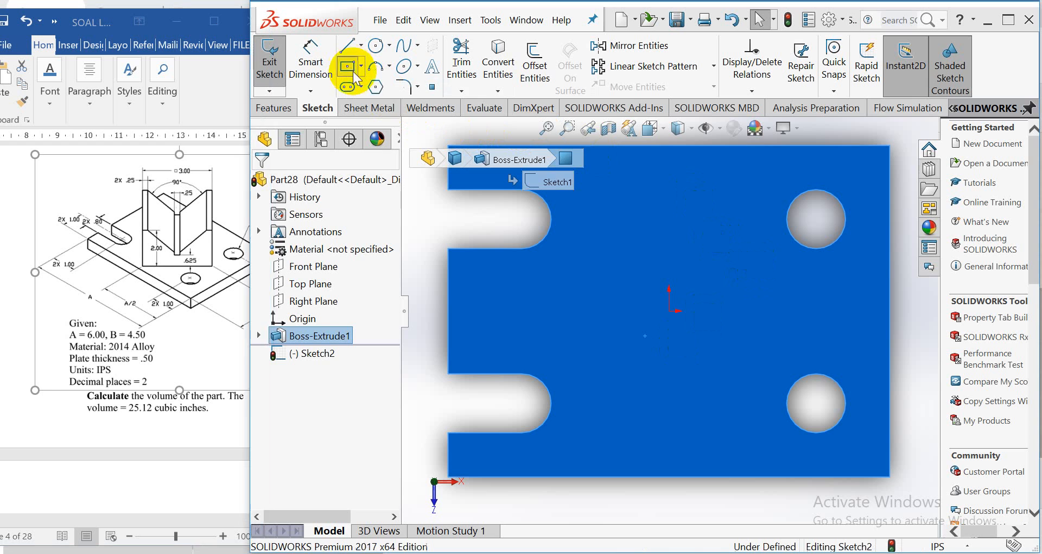
{"action": "left_click", "coordinate": [669, 311]}
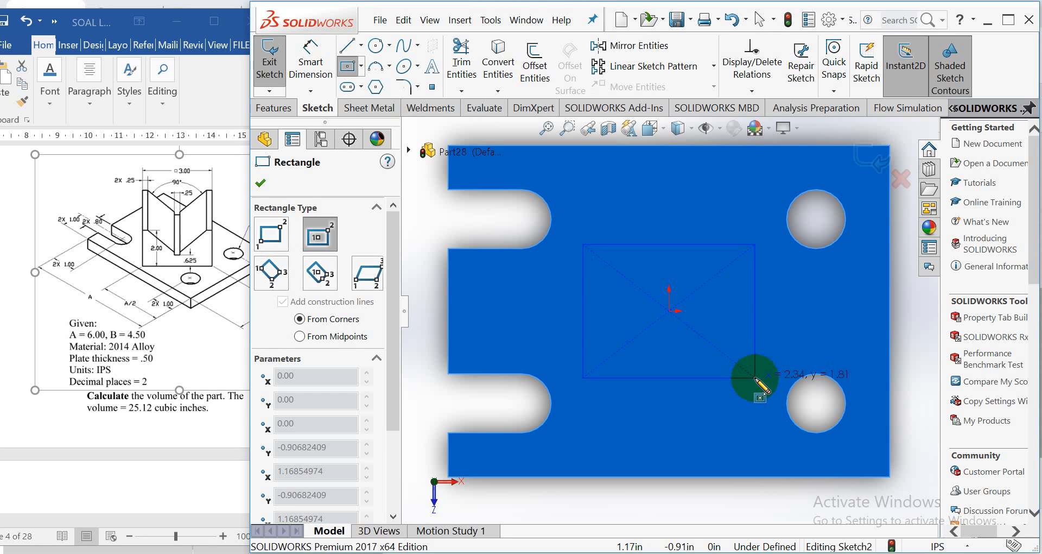
{"action": "key", "text": "Escape"}
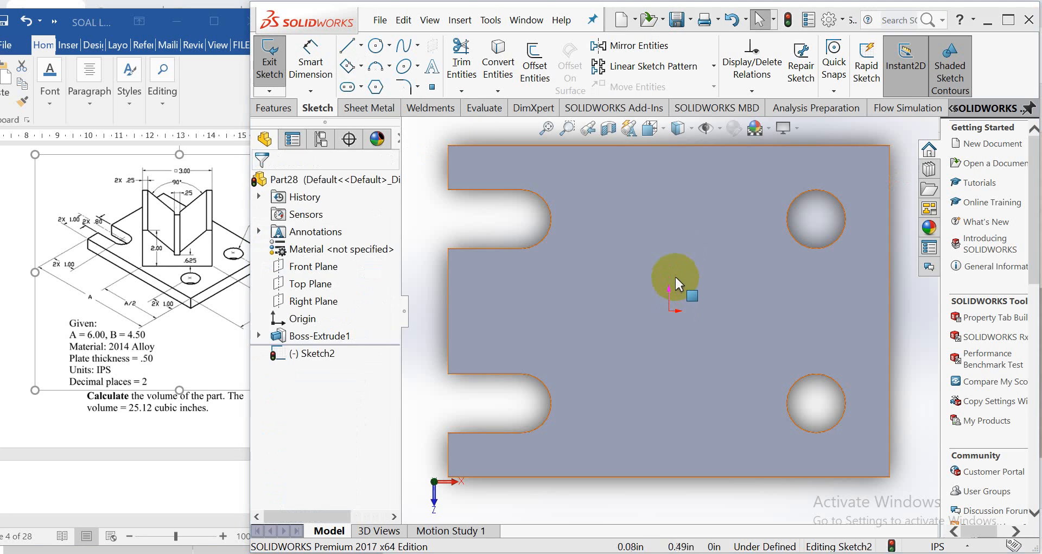
{"action": "left_click", "coordinate": [361, 66]}
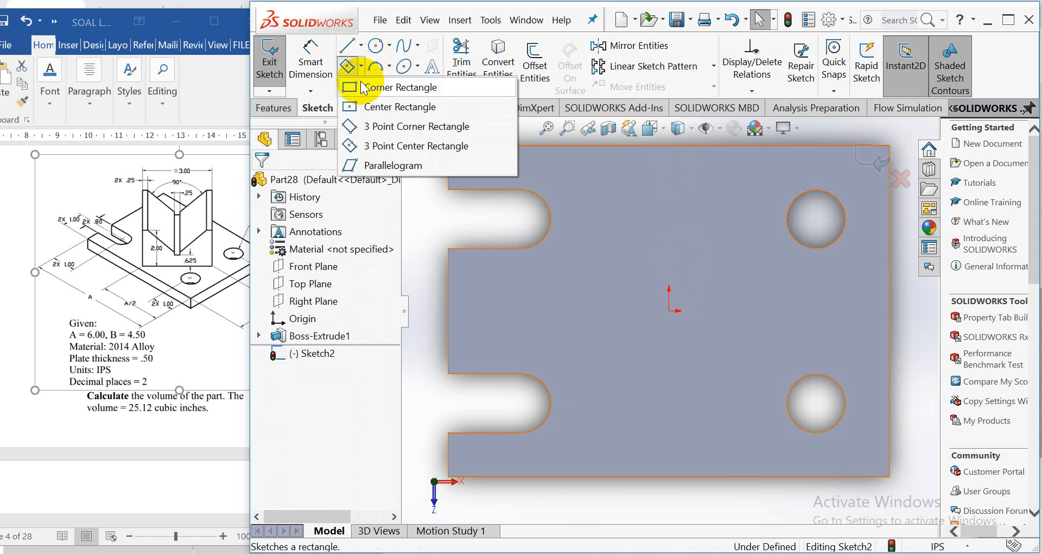
{"action": "left_click", "coordinate": [354, 106]}
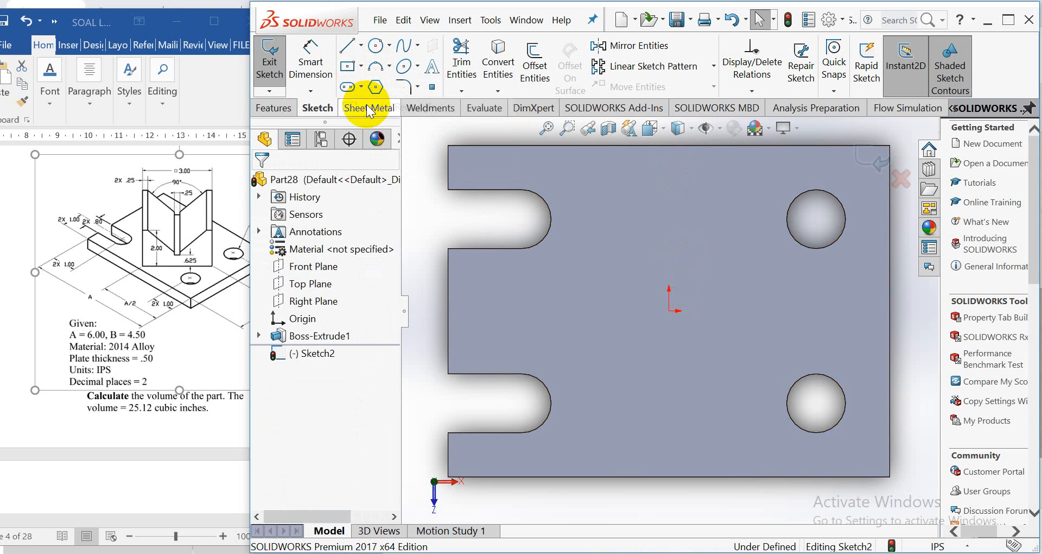
{"action": "left_click", "coordinate": [670, 311]}
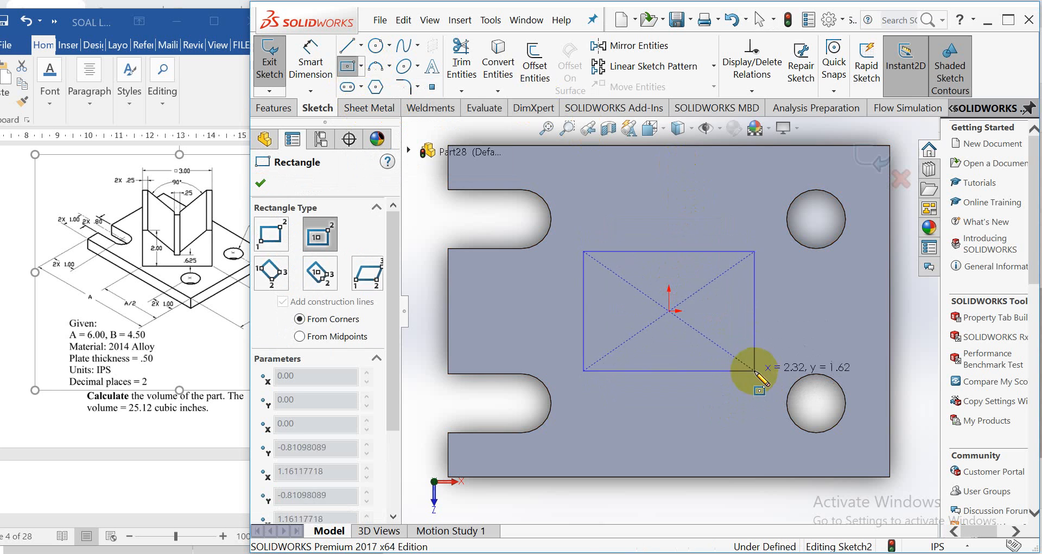
{"action": "key", "text": "Escape"}
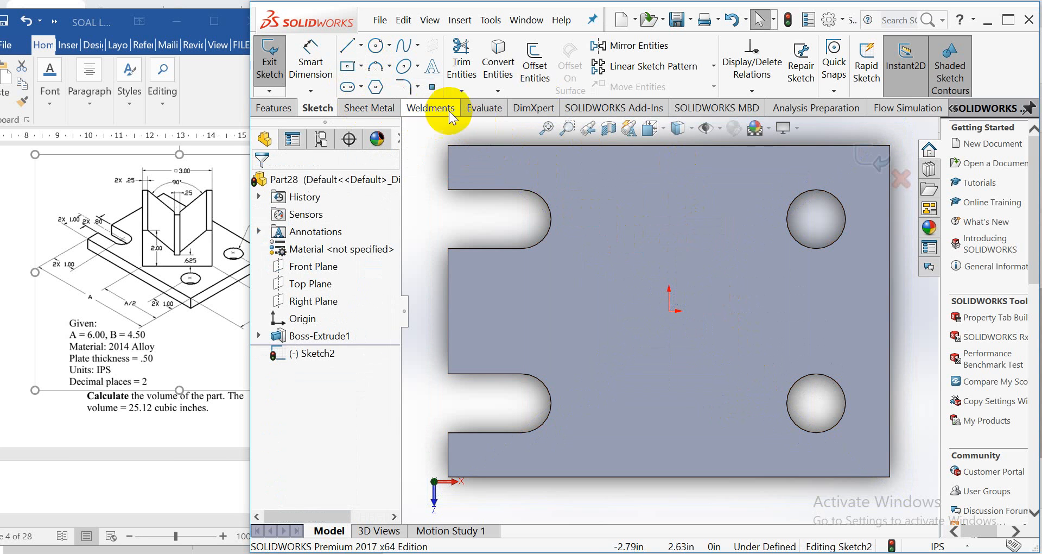
Step: Sketch a 3 point center rectangle of about 2.46 by 2.36 in, centred on the origin and turned roughly 45° into a diamond
{"action": "left_click", "coordinate": [361, 65]}
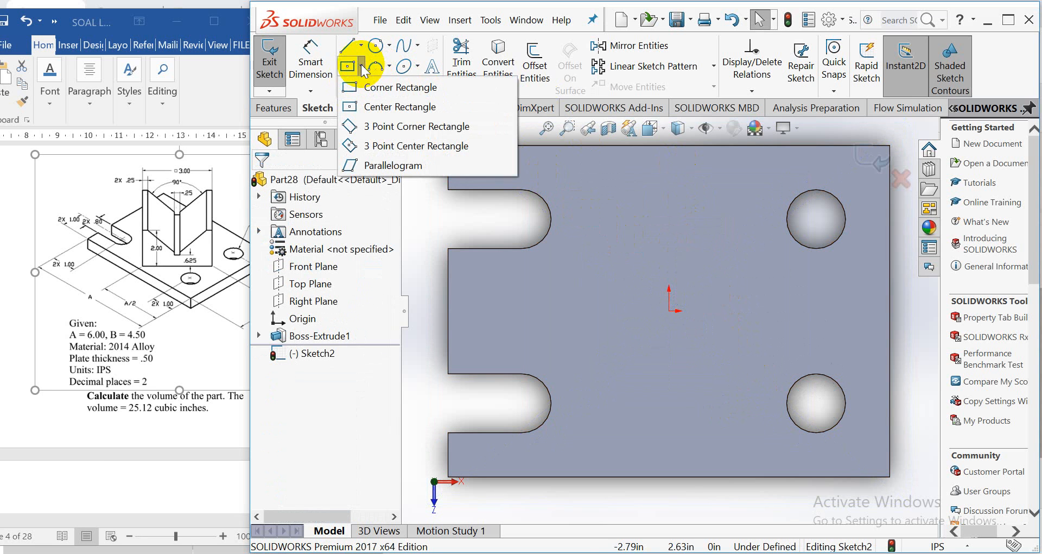
{"action": "left_click", "coordinate": [353, 151]}
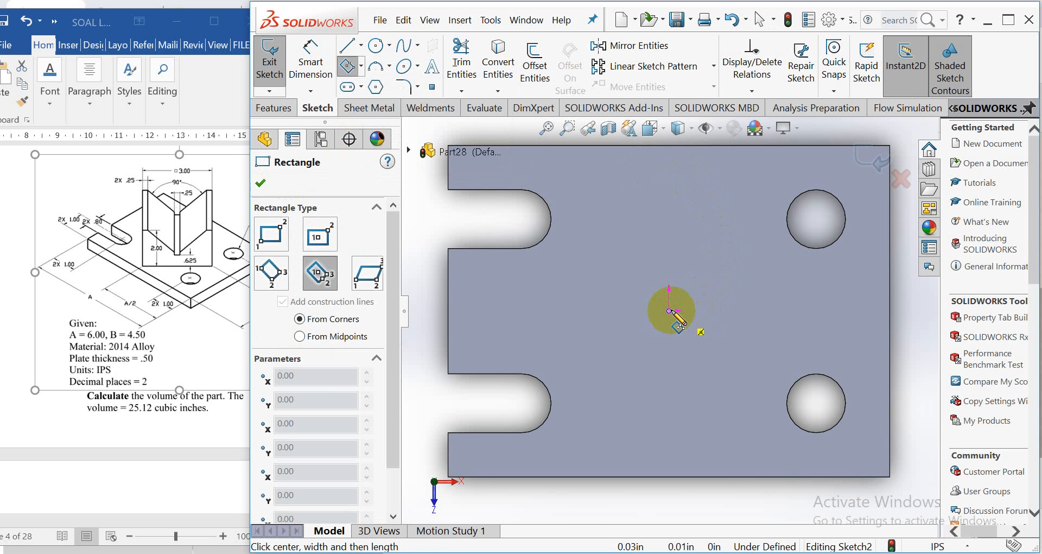
{"action": "left_click", "coordinate": [670, 311]}
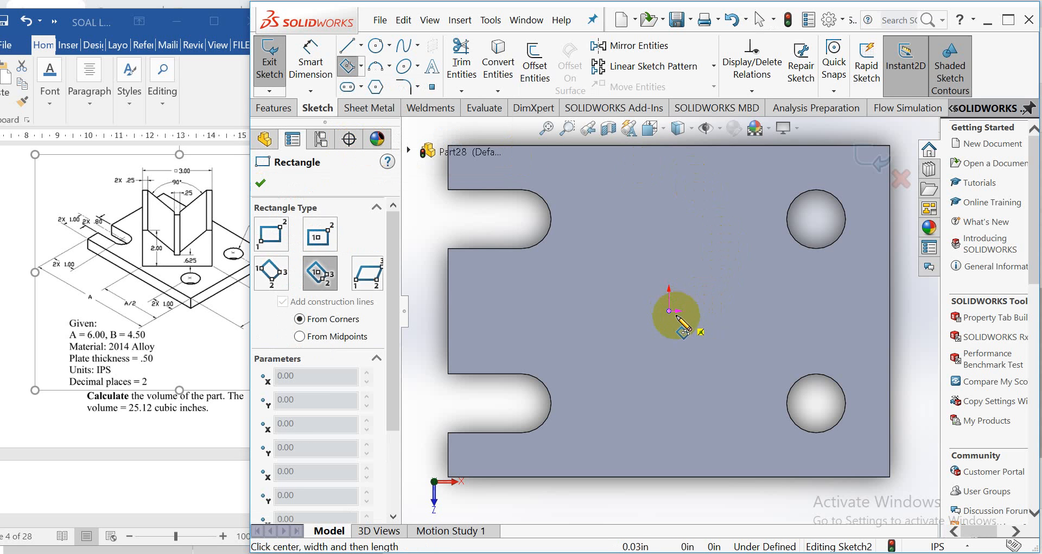
{"action": "left_click", "coordinate": [733, 371]}
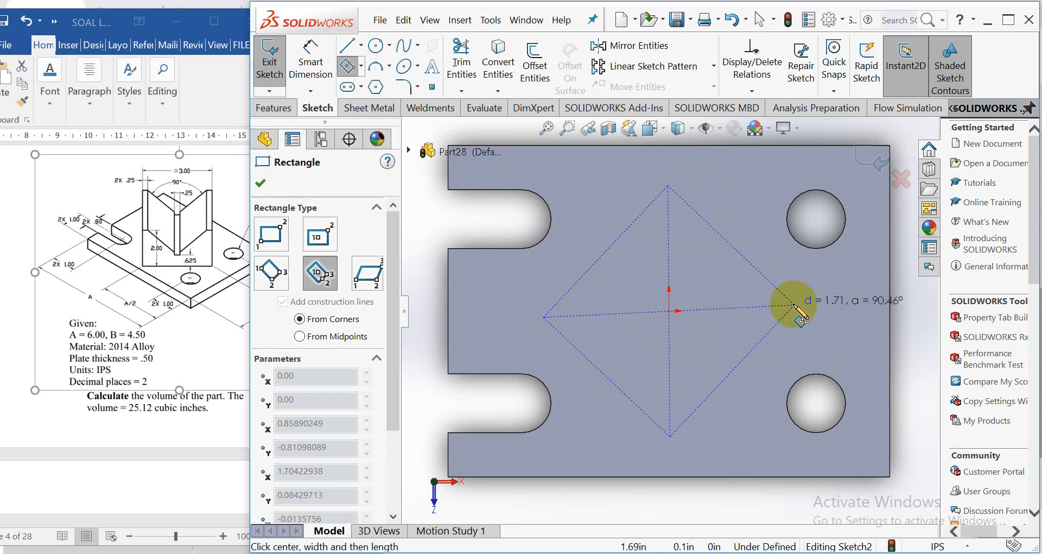
{"action": "left_click", "coordinate": [795, 305]}
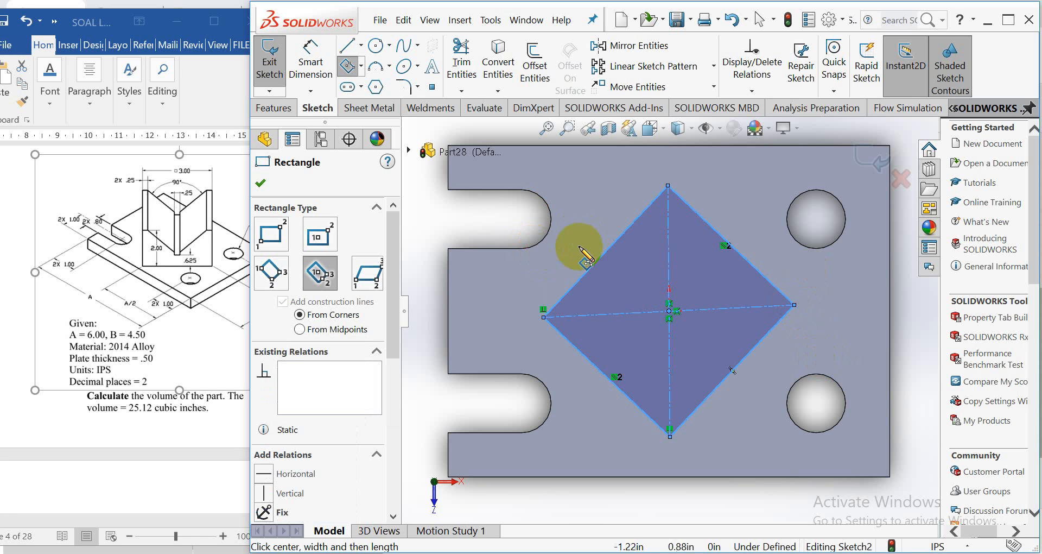
Step: Dimension the diamond's upper-left and lower-left sides to 3 in each
{"action": "left_click", "coordinate": [318, 56]}
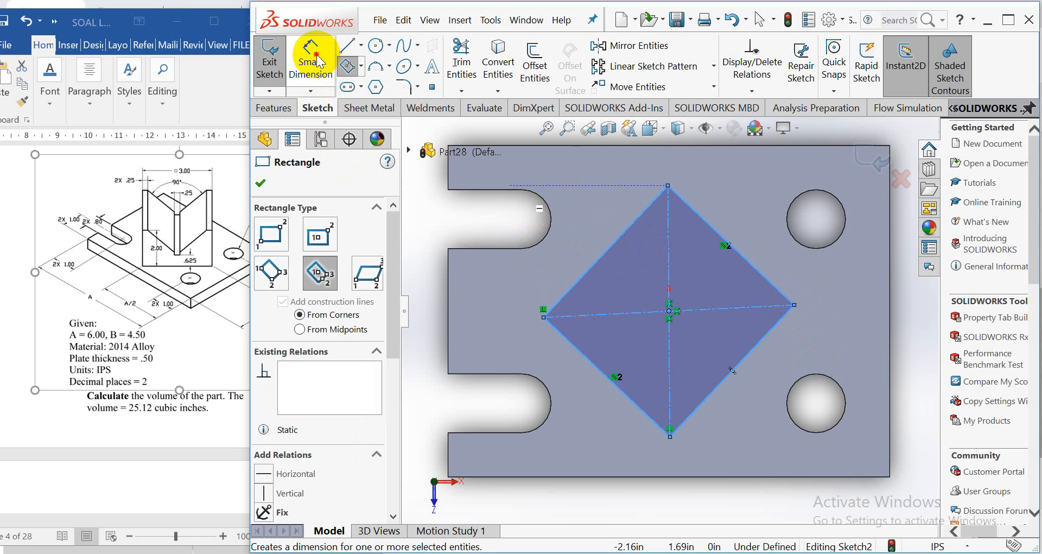
{"action": "left_click", "coordinate": [626, 227]}
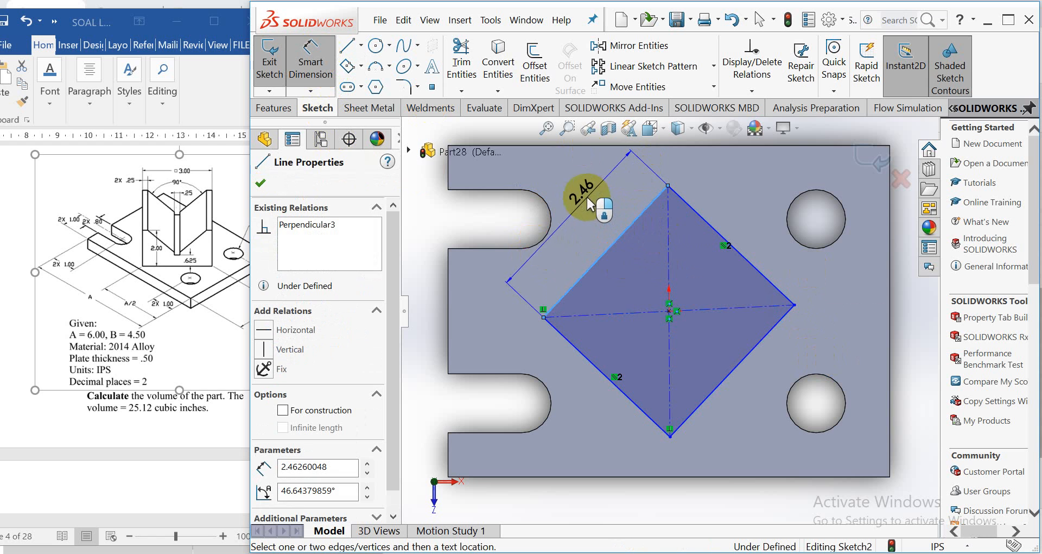
{"action": "left_click", "coordinate": [570, 222]}
{"action": "type", "text": "3"}
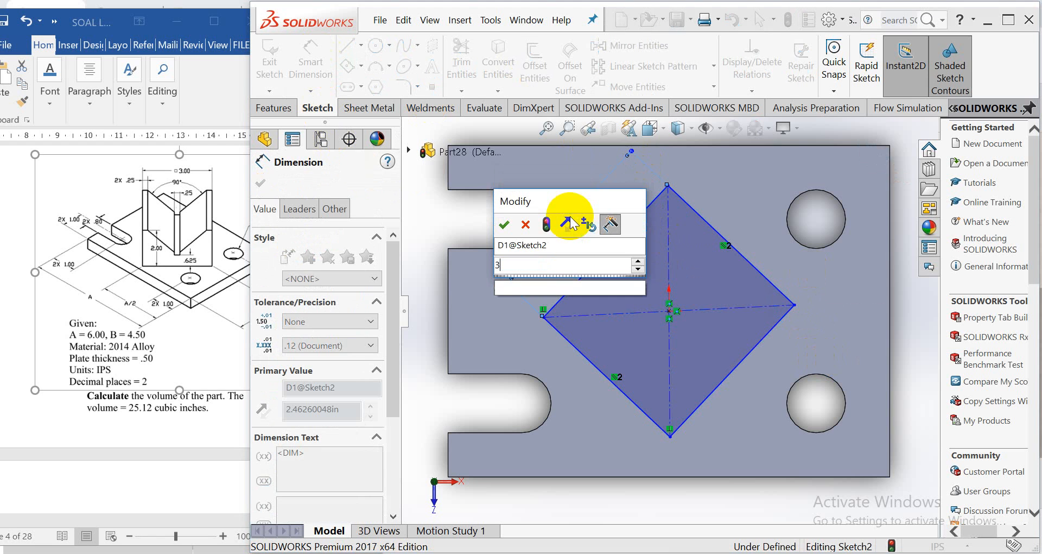
{"action": "key", "text": "Return"}
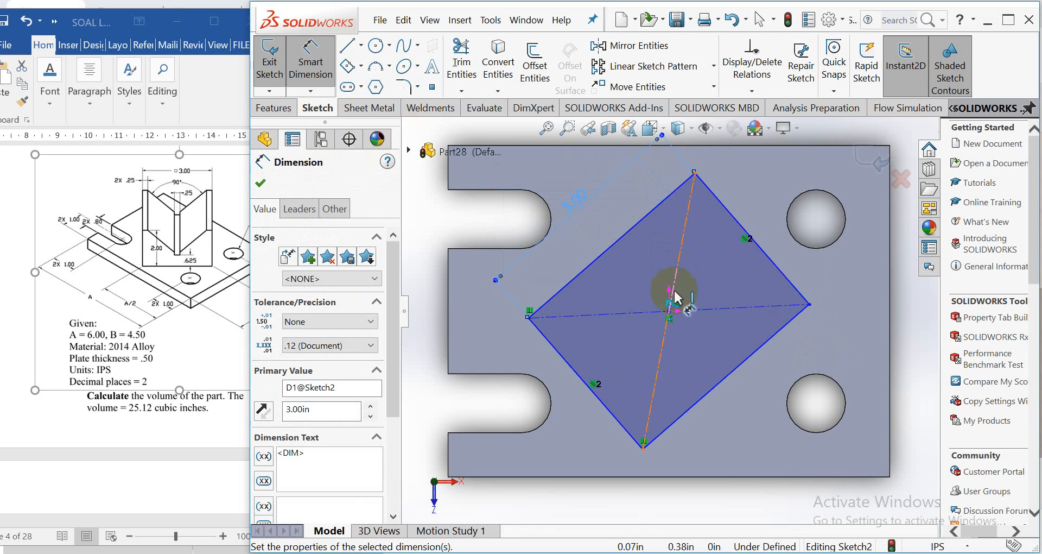
{"action": "left_click", "coordinate": [549, 388]}
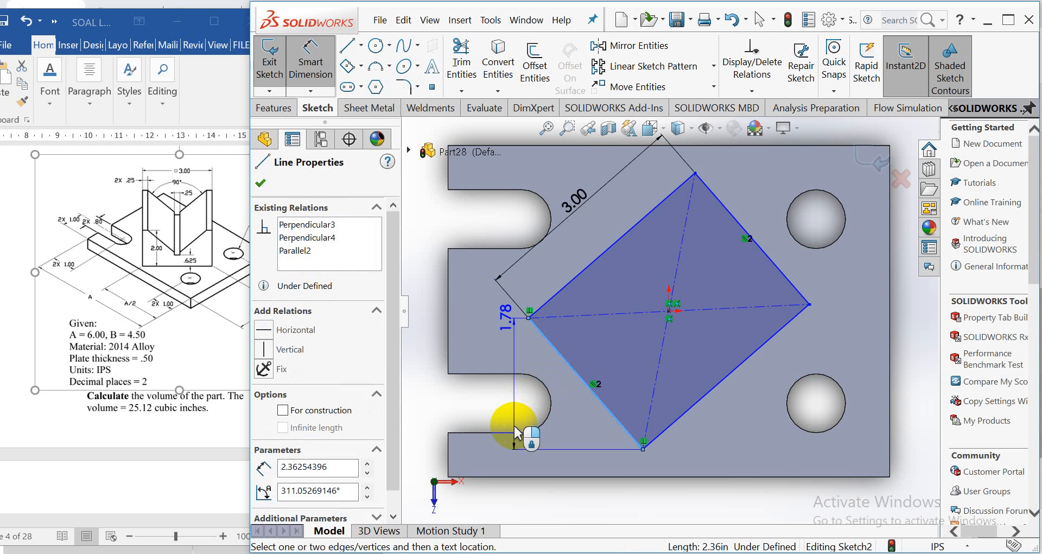
{"action": "left_click", "coordinate": [516, 473]}
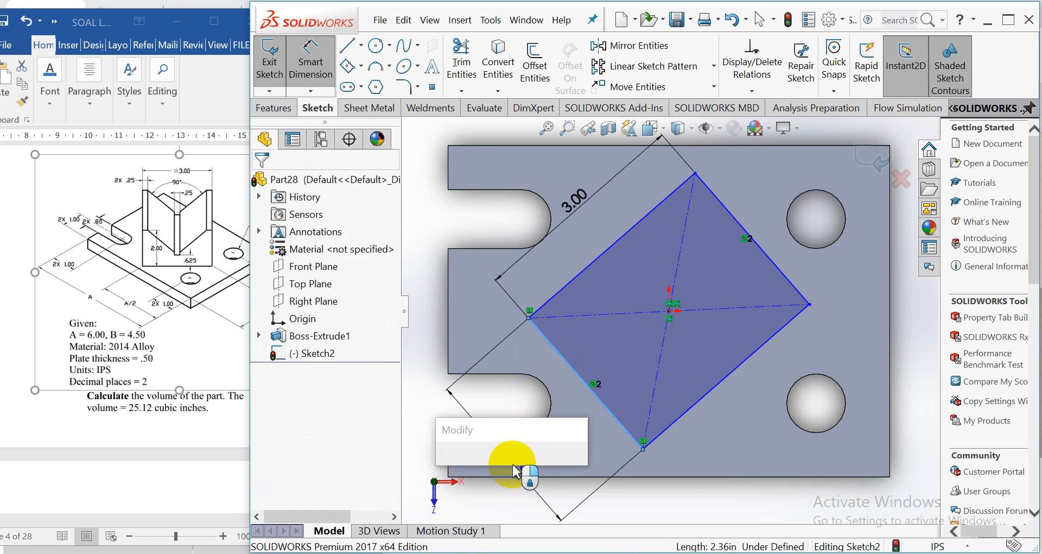
{"action": "type", "text": "3"}
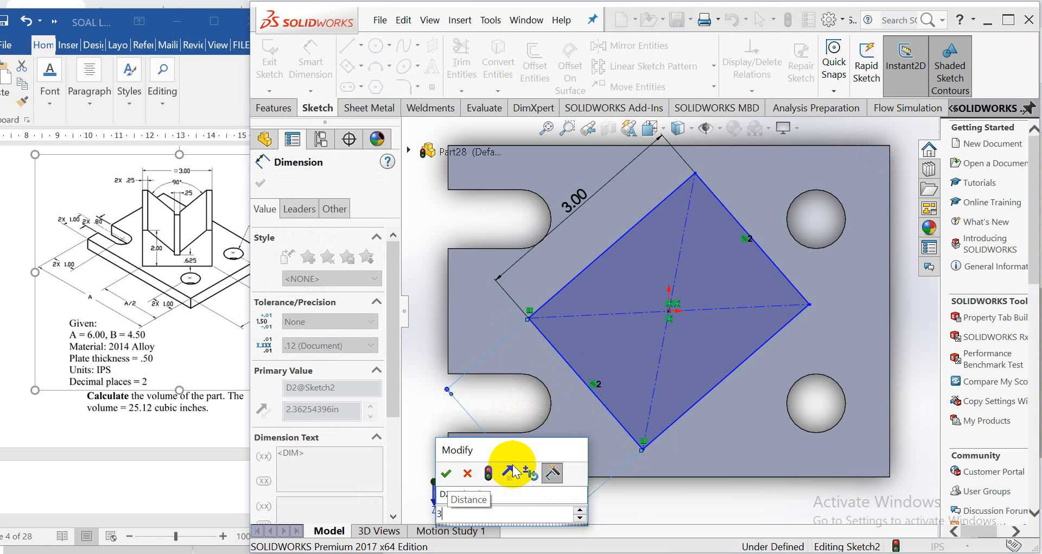
{"action": "key", "text": "Return"}
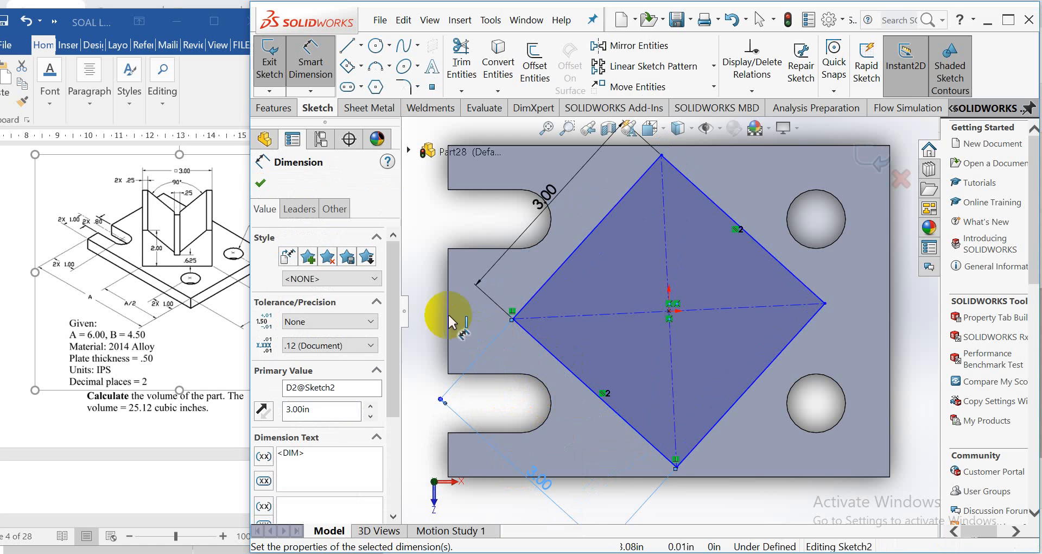
{"action": "left_click", "coordinate": [425, 276]}
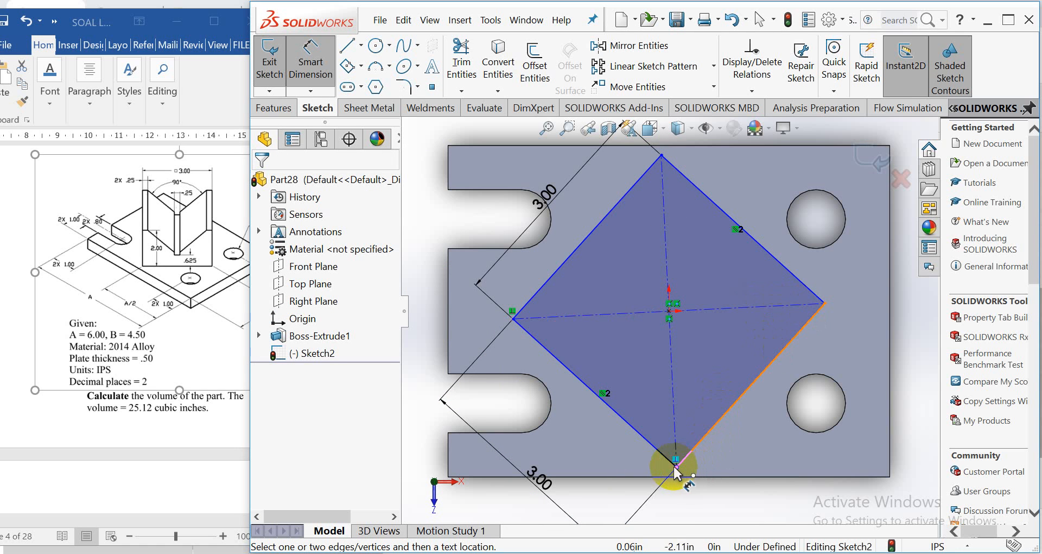
Step: Add a Vertical relation between the diamond's top and bottom corner points
{"action": "left_click", "coordinate": [663, 155]}
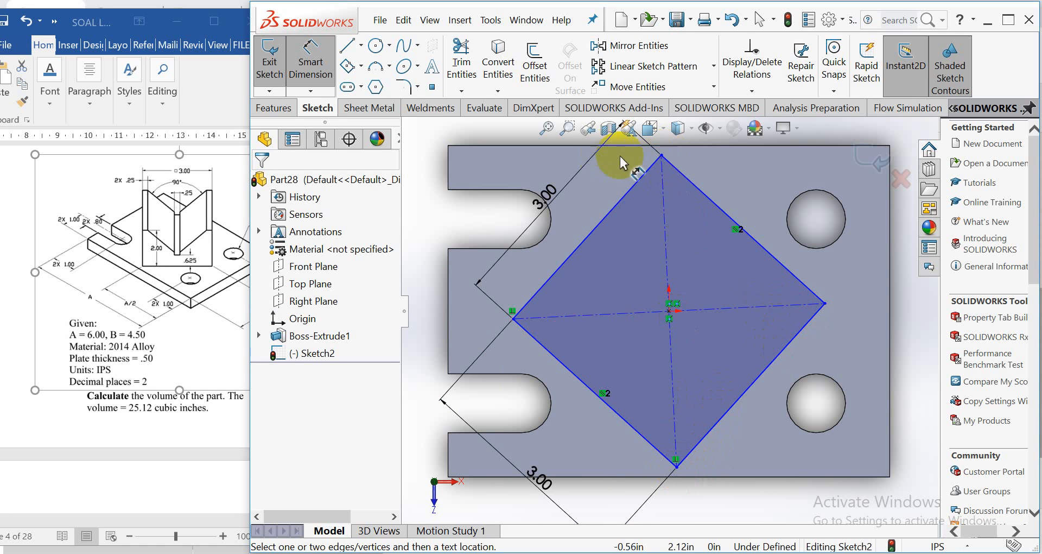
{"action": "left_click", "coordinate": [677, 459]}
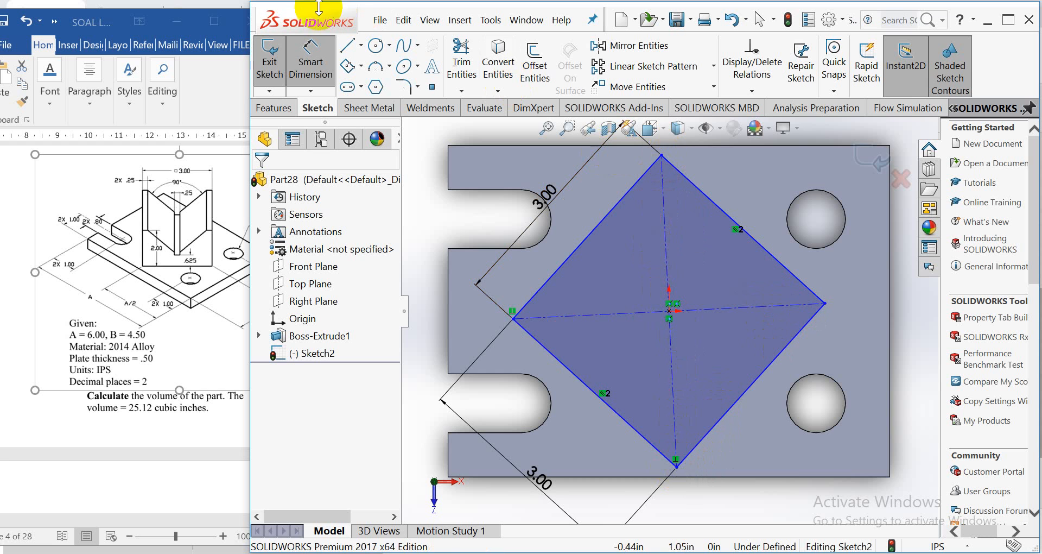
{"action": "left_click", "coordinate": [308, 57]}
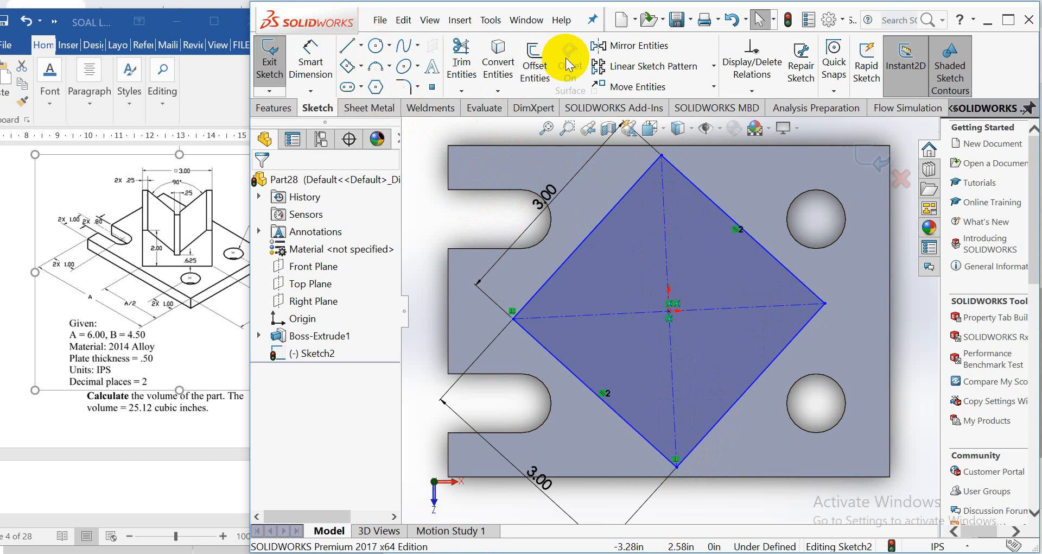
{"action": "left_click", "coordinate": [571, 278]}
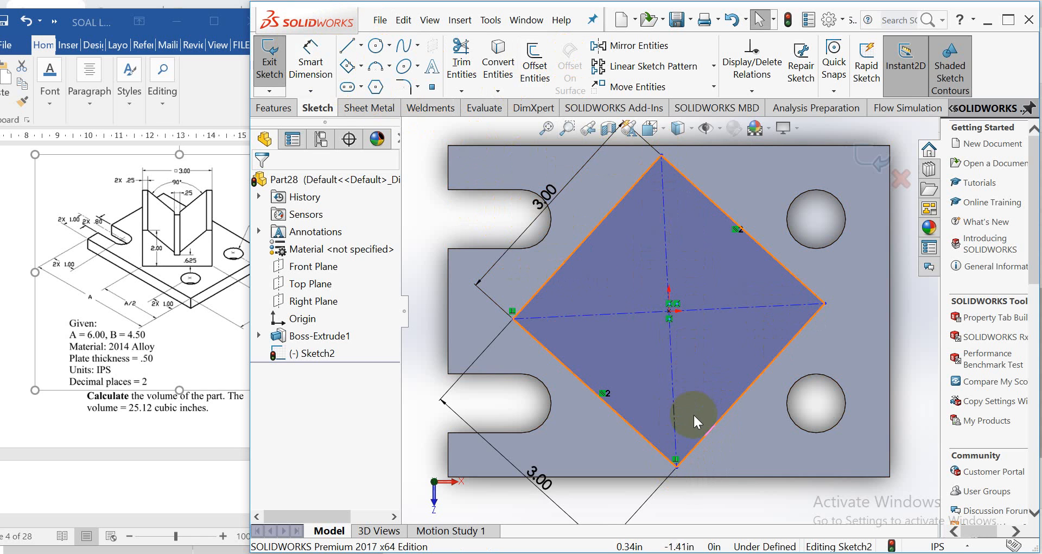
{"action": "left_click", "coordinate": [661, 156]}
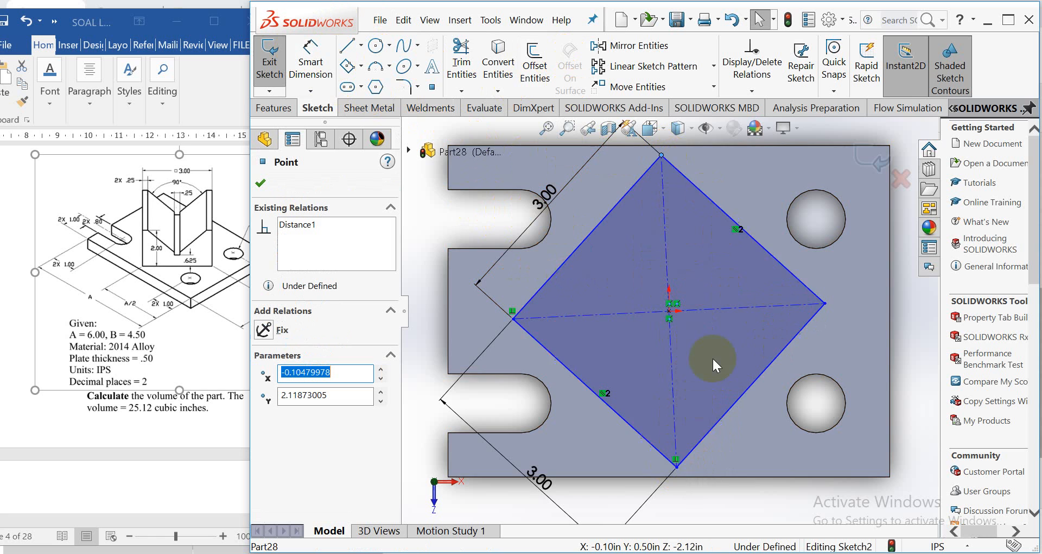
{"action": "left_click", "coordinate": [677, 466], "text": "ctrl"}
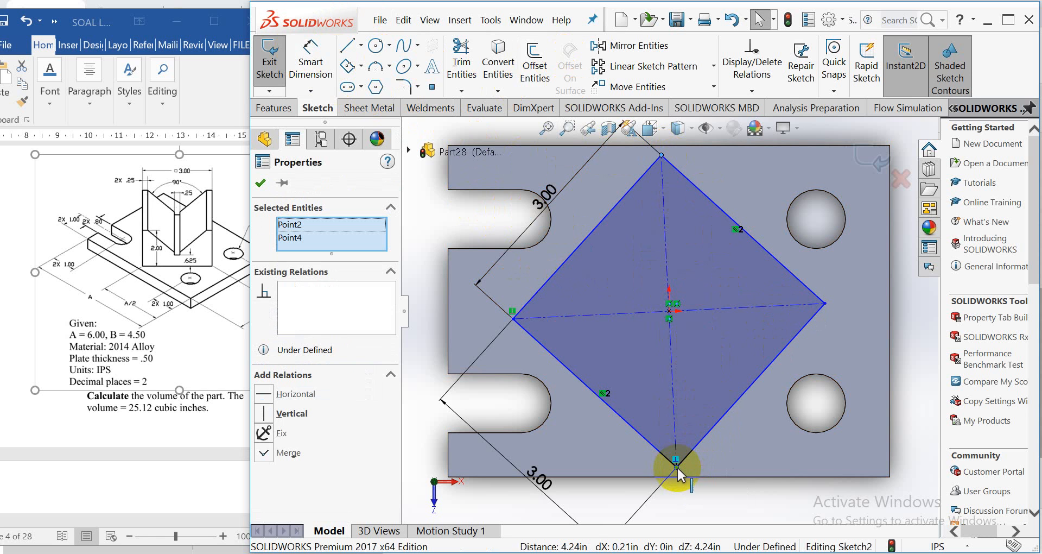
{"action": "left_click", "coordinate": [263, 412]}
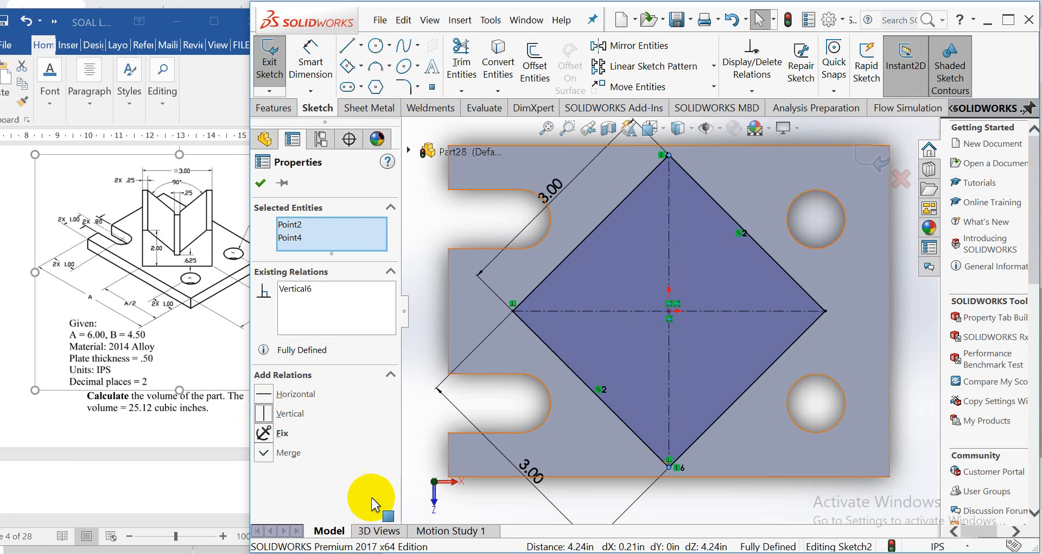
{"action": "left_click", "coordinate": [261, 183]}
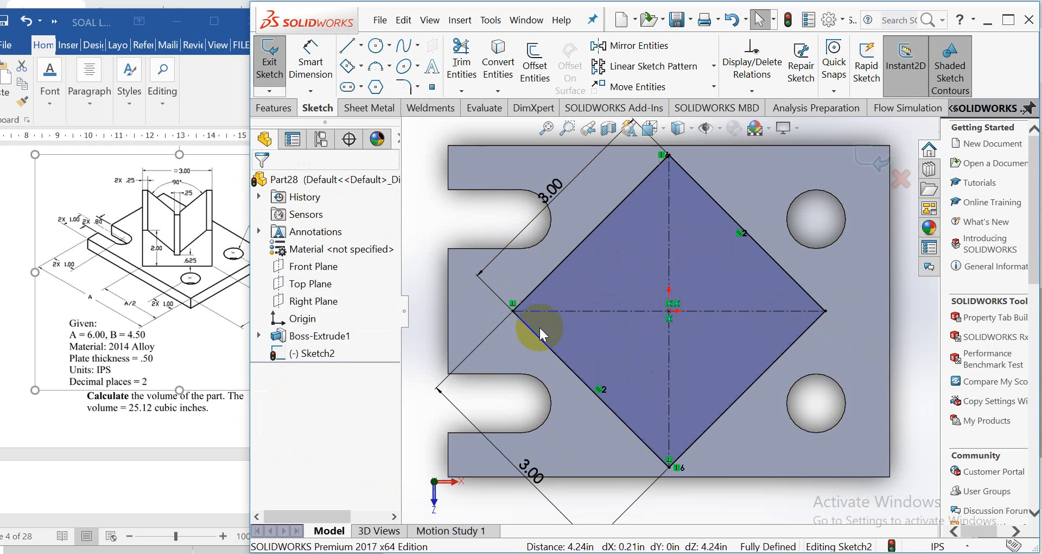
Step: Try adding a Horizontal relation between the diamond's left and right corner points, and undo it
{"action": "left_click", "coordinate": [513, 311]}
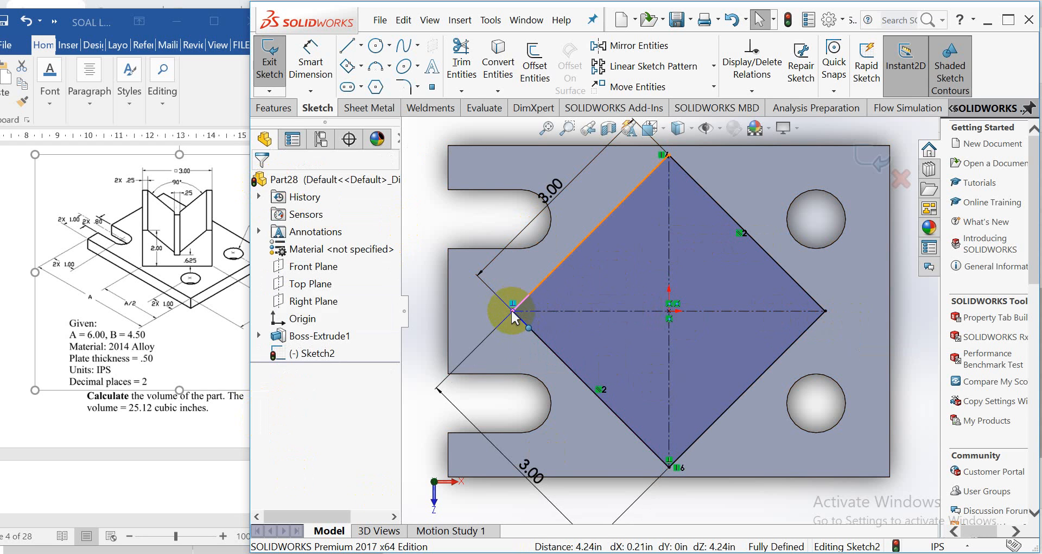
{"action": "left_click", "coordinate": [826, 309], "text": "ctrl"}
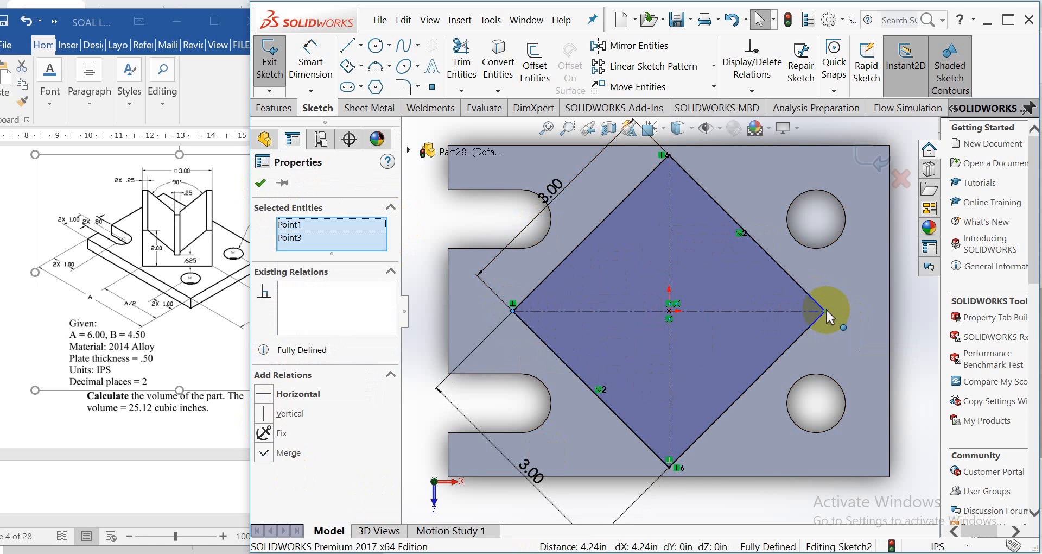
{"action": "left_click", "coordinate": [264, 403]}
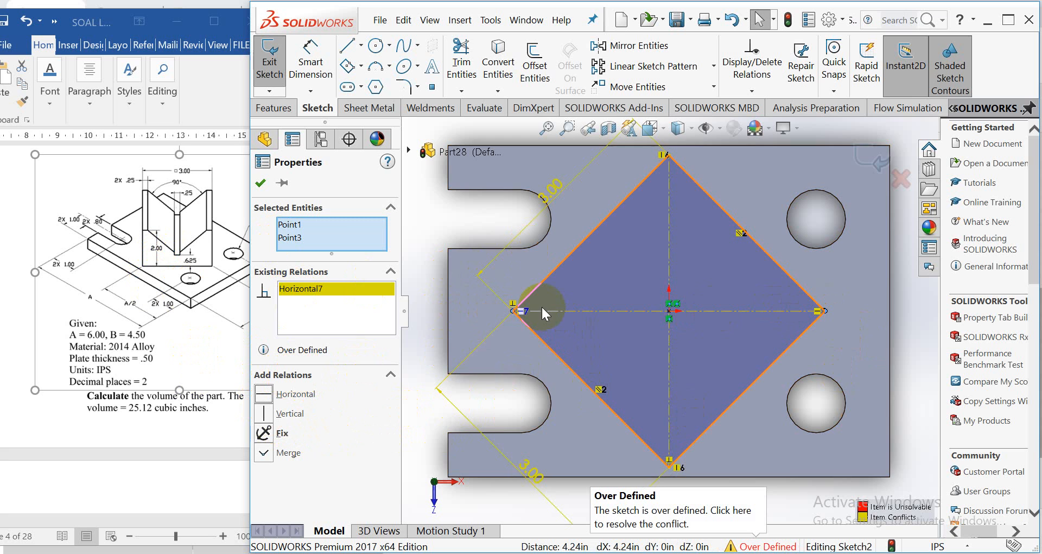
{"action": "left_click", "coordinate": [731, 20]}
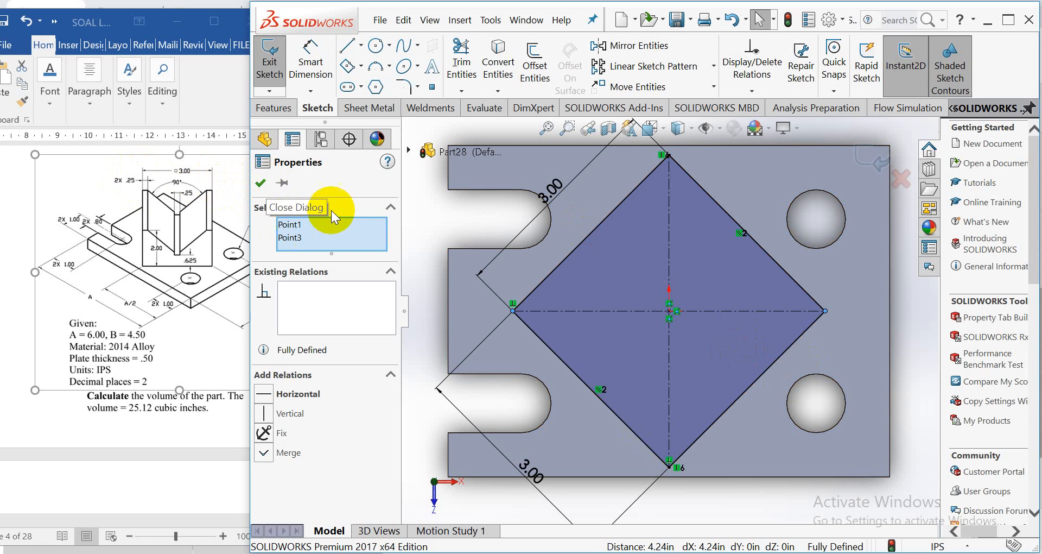
Step: Extrude the diamond sketch upward from the plate as a blind boss 2 in high, with the result merged
{"action": "key", "text": "Escape"}
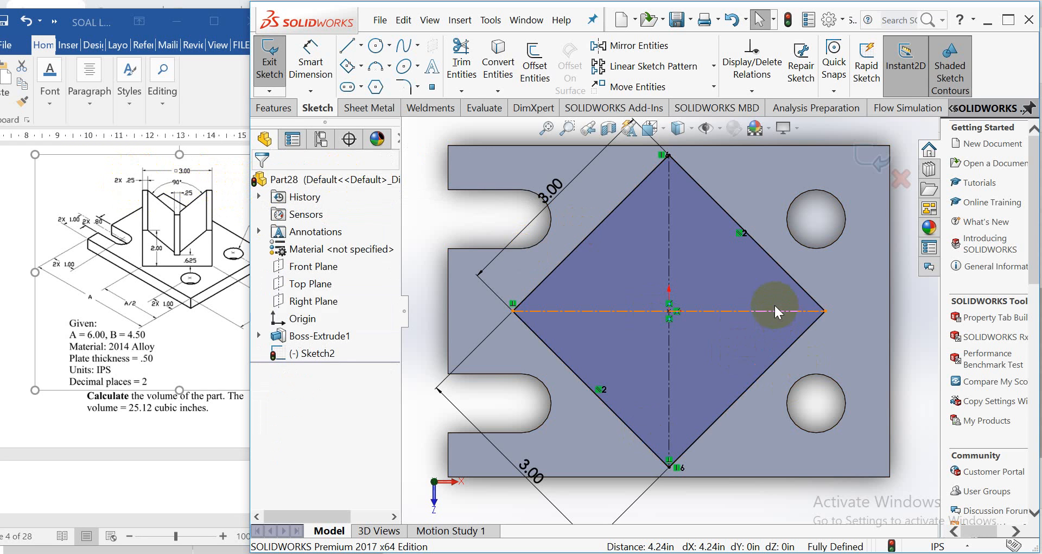
{"action": "key", "text": "z"}
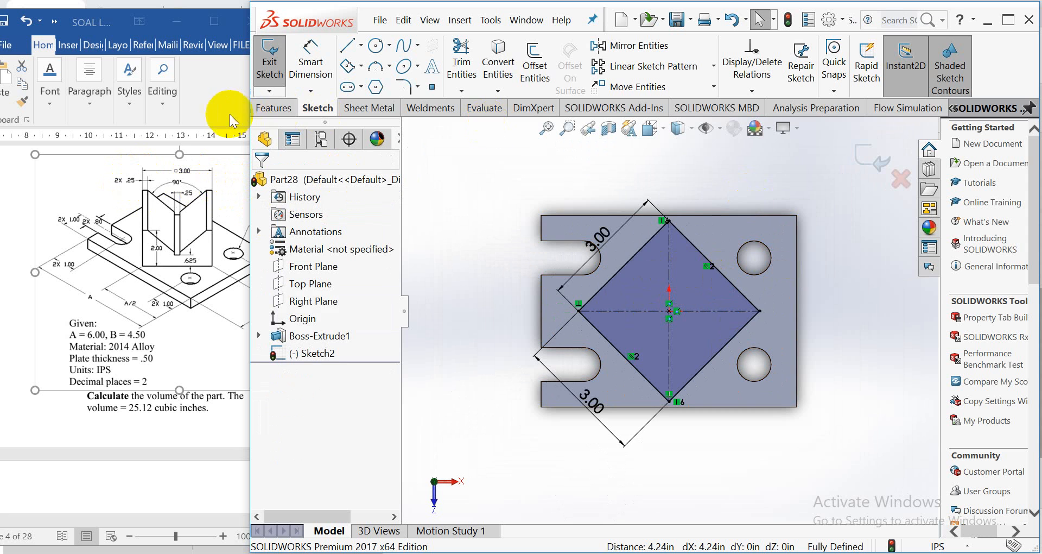
{"action": "left_click", "coordinate": [269, 109]}
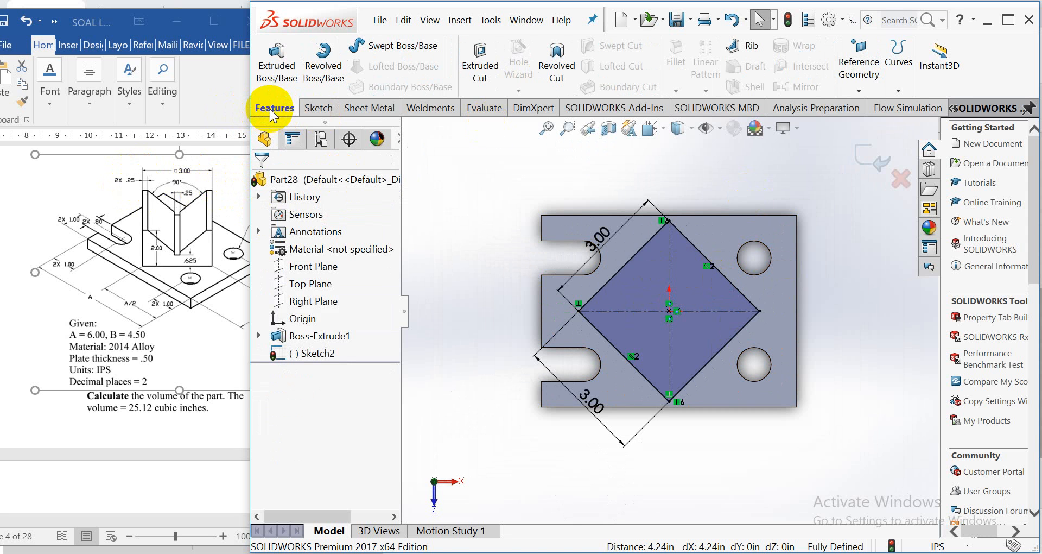
{"action": "left_click", "coordinate": [277, 63]}
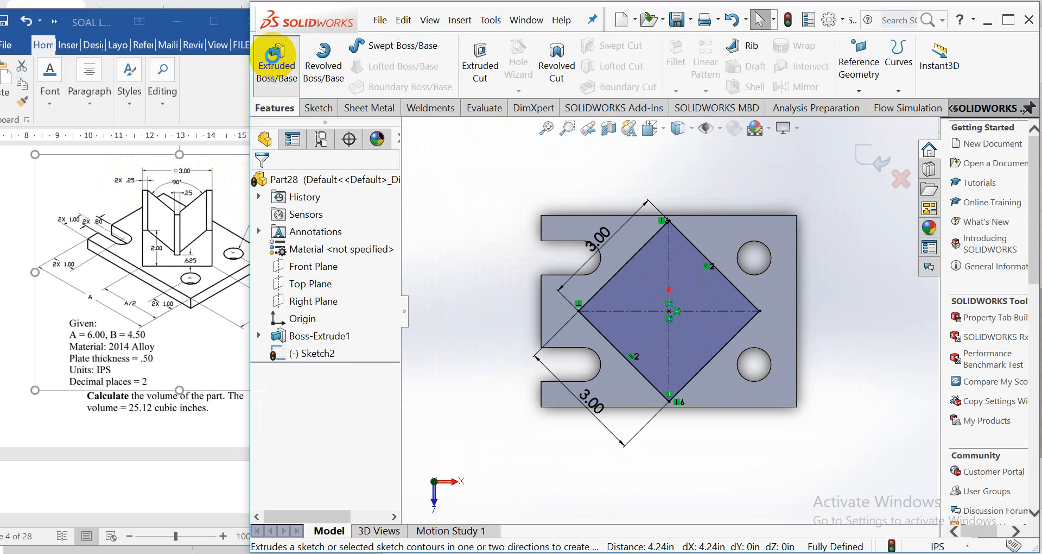
{"action": "middle_click_drag", "start_coordinate": [790, 305], "coordinate": [781, 172]}
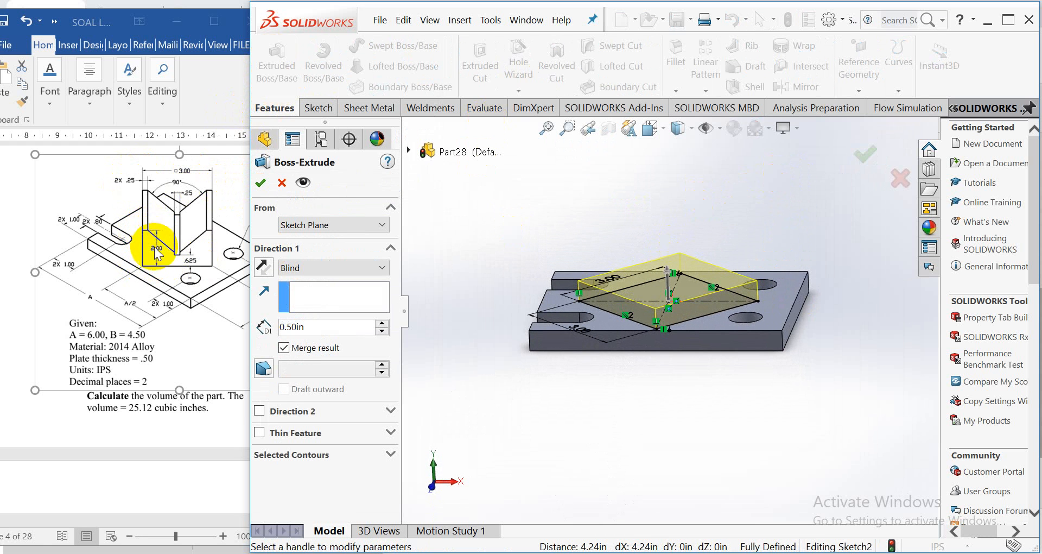
{"action": "left_click", "coordinate": [315, 326]}
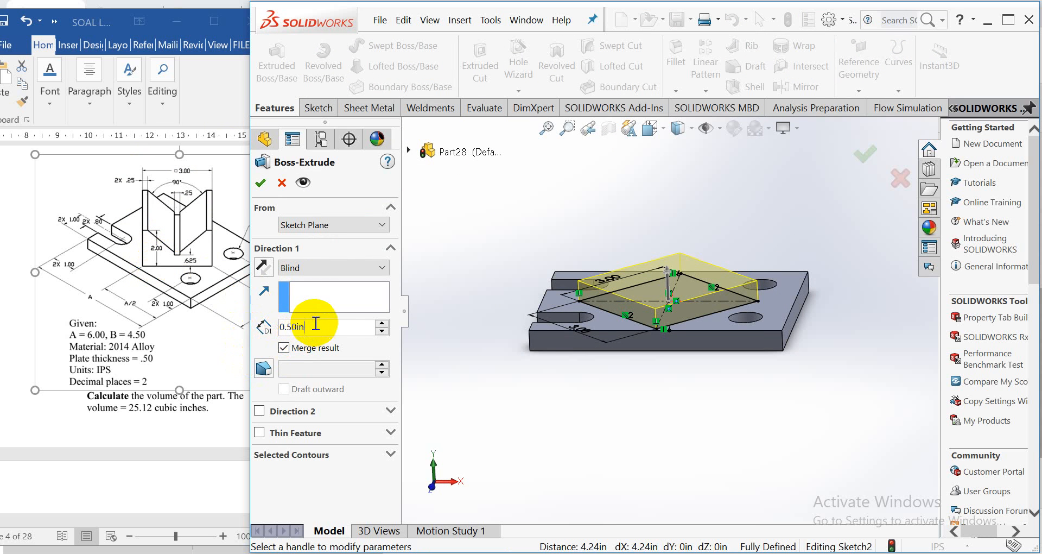
{"action": "double_click", "coordinate": [315, 326]}
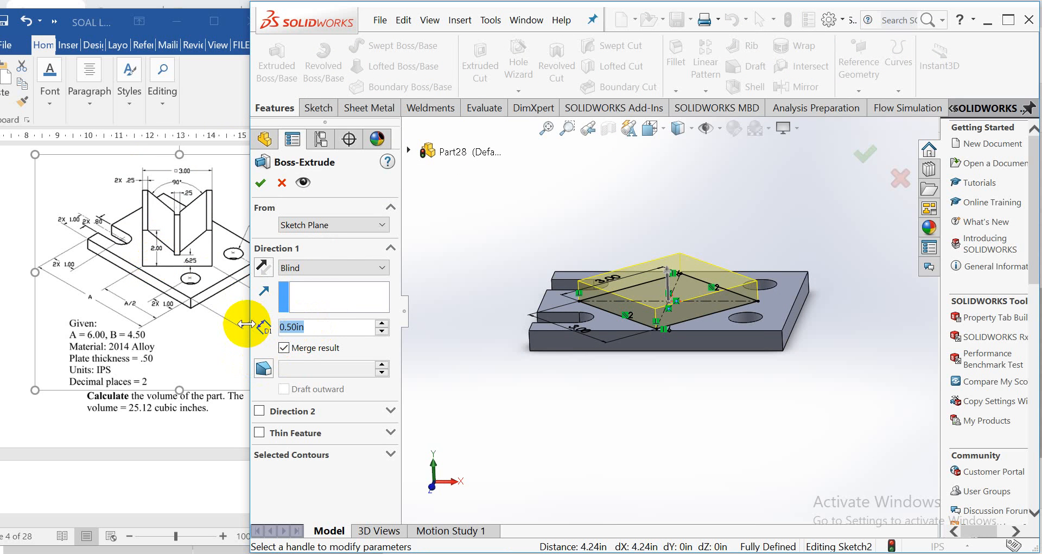
{"action": "type", "text": "2"}
{"action": "key", "text": "Return"}
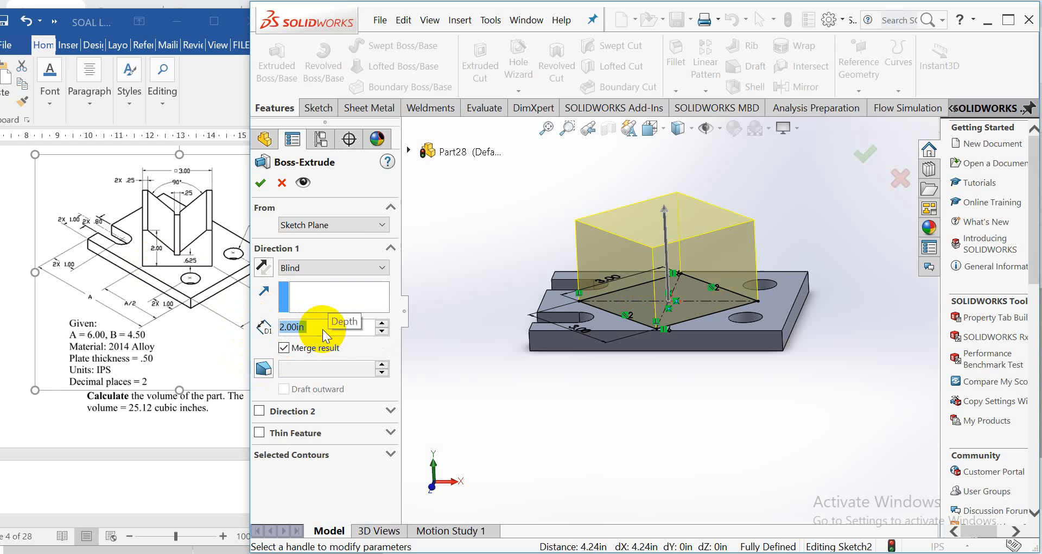
{"action": "left_click", "coordinate": [260, 183]}
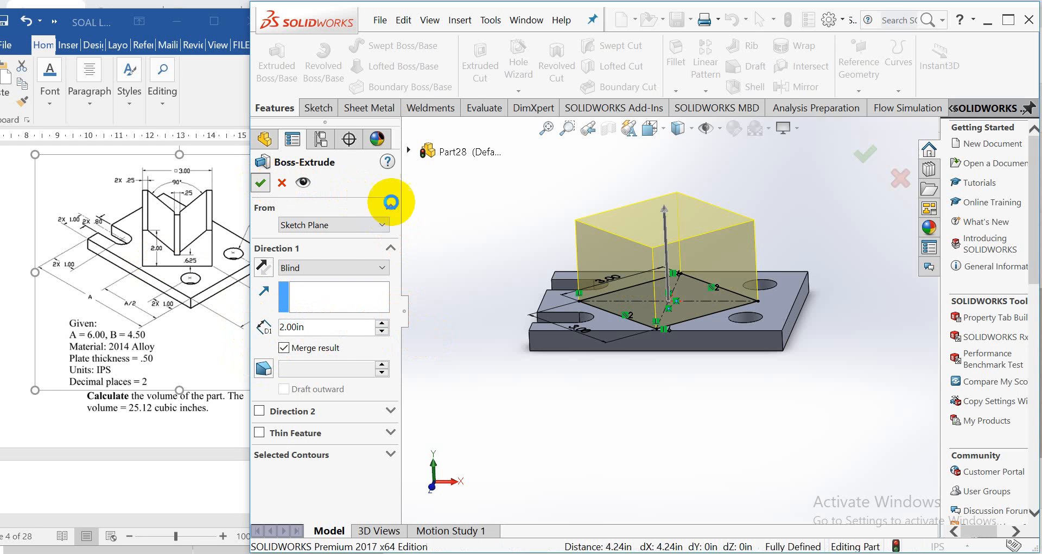
{"action": "left_click", "coordinate": [807, 204]}
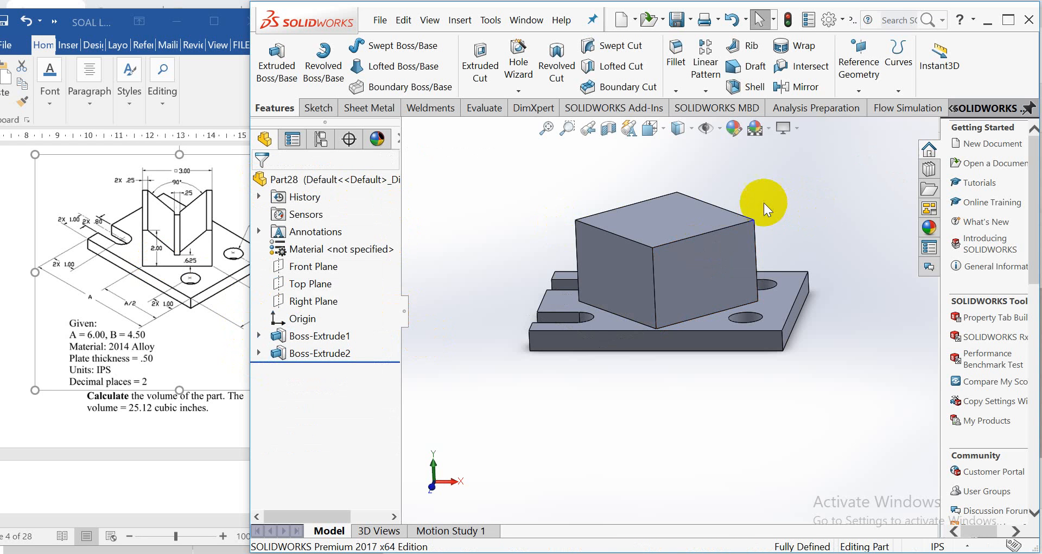
Step: Start a new sketch on the block's vertical side face that looks toward the front and the plate's round-hole end
{"action": "scroll", "coordinate": [751, 214], "scroll_direction": "down", "scroll_amount": 2}
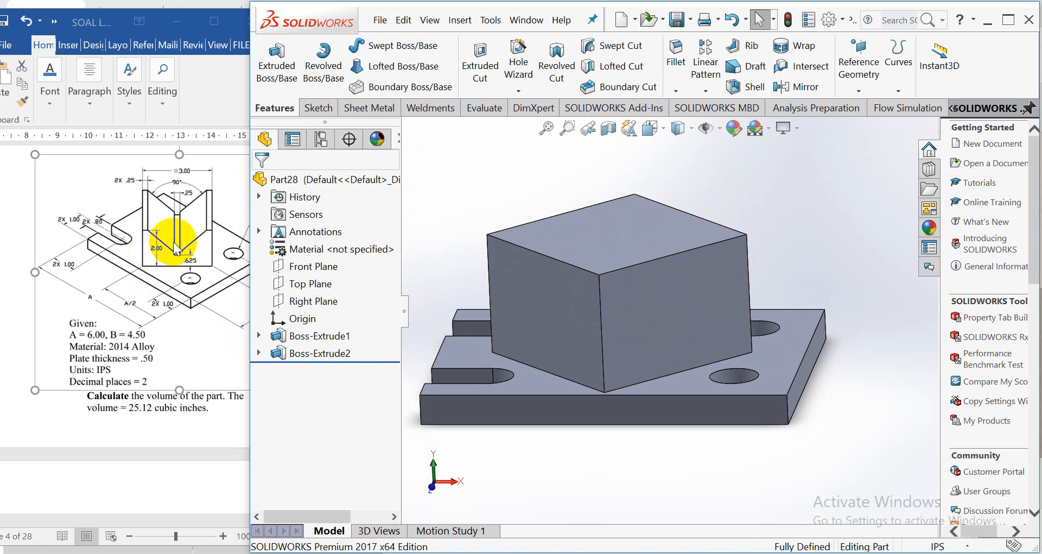
{"action": "left_click", "coordinate": [666, 303]}
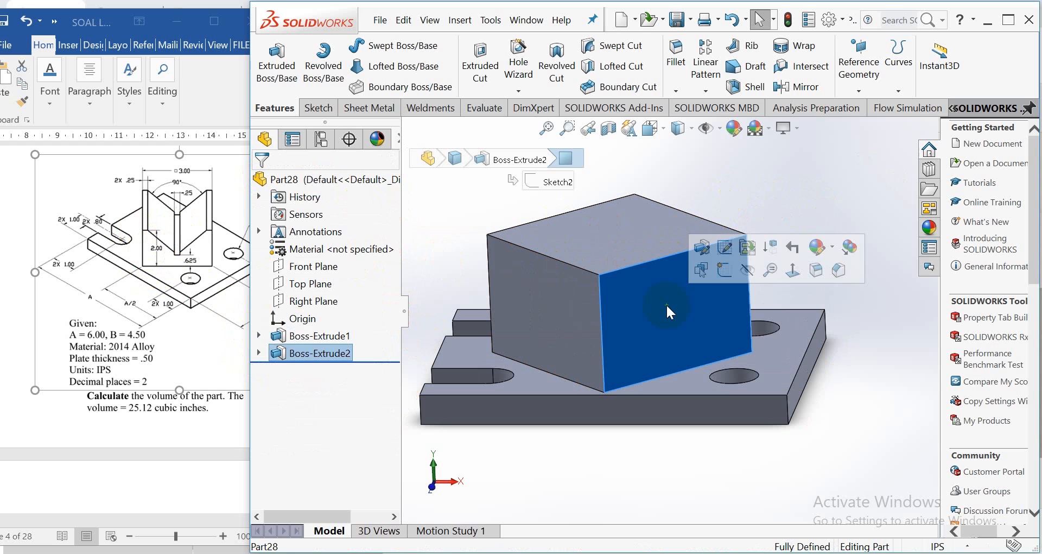
{"action": "left_click", "coordinate": [723, 272]}
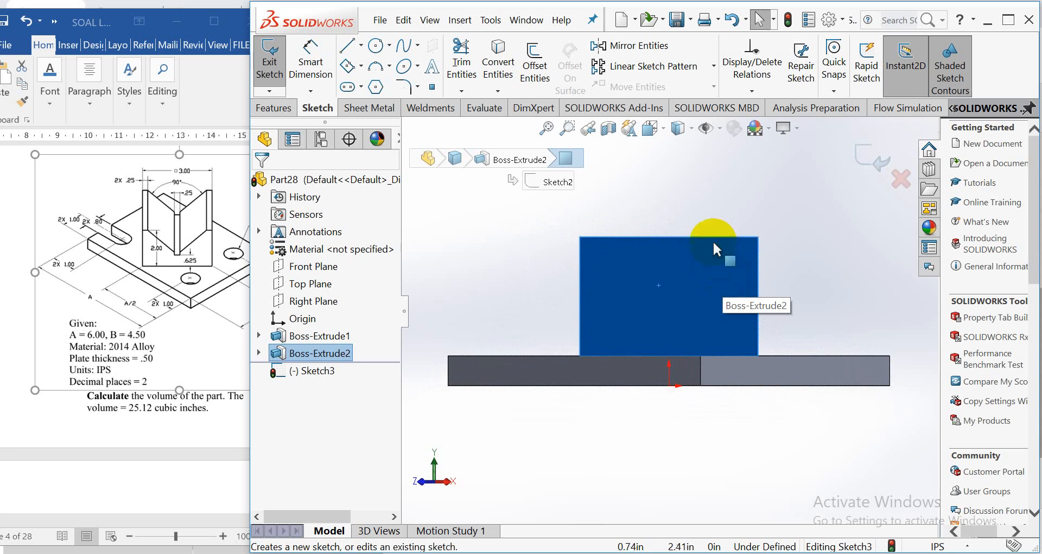
{"action": "scroll", "coordinate": [679, 243], "scroll_direction": "down", "scroll_amount": 1}
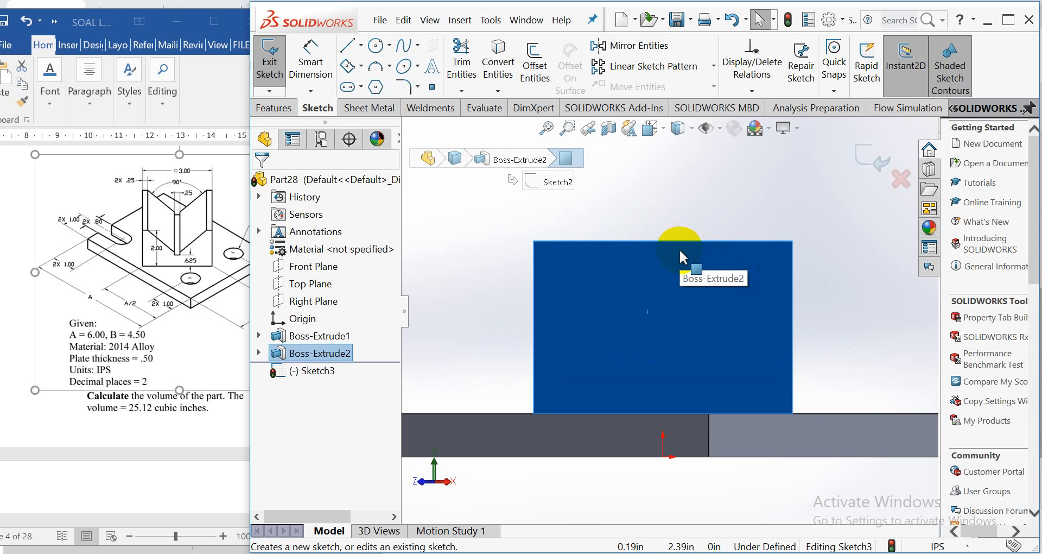
{"action": "left_click", "coordinate": [474, 245]}
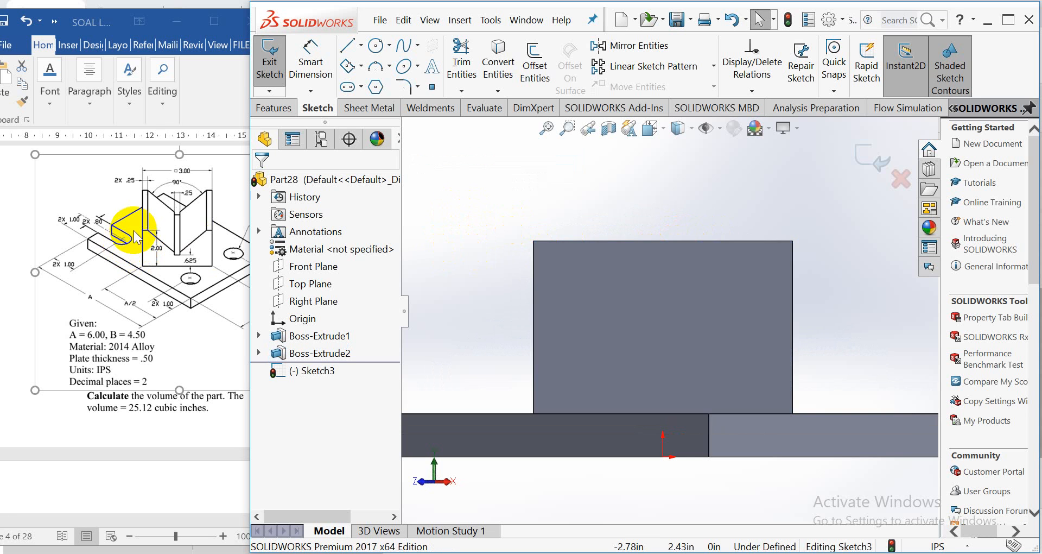
Step: Sketch a closed V-notch profile with perpendicular slanted sides and a narrow rectangular slot at its base, about 2.44 in wide along the block's top edge
{"action": "left_click", "coordinate": [347, 52]}
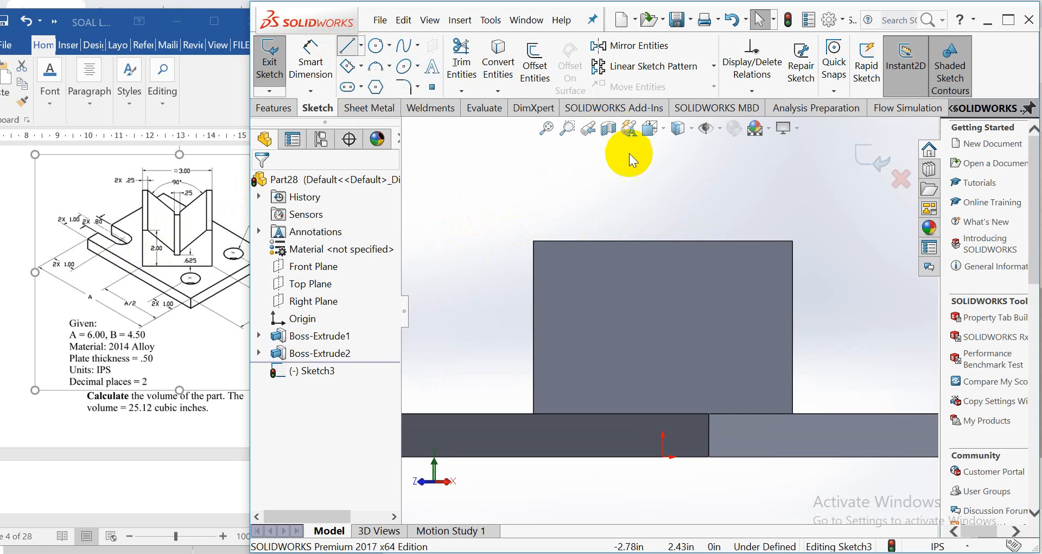
{"action": "left_click", "coordinate": [566, 242]}
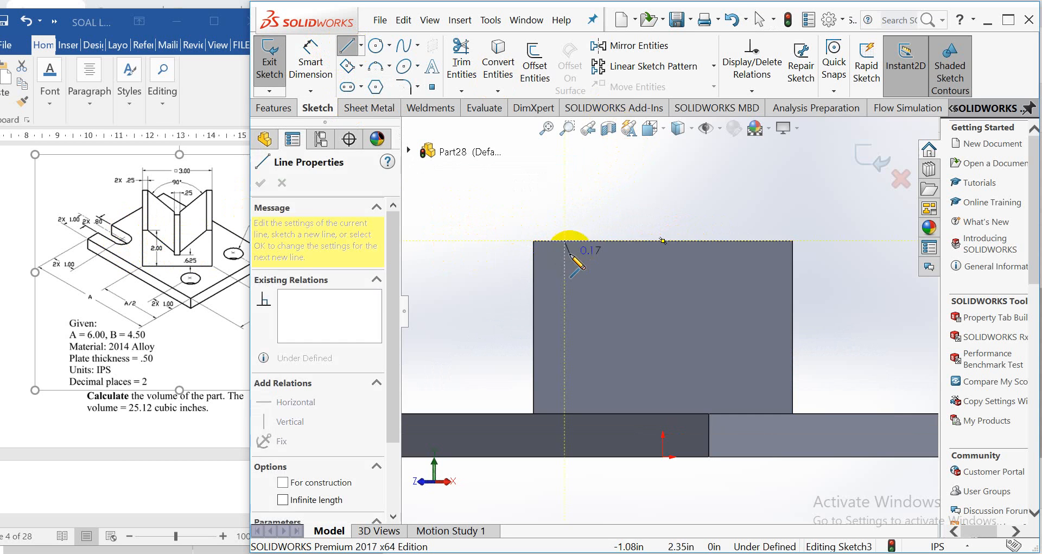
{"action": "left_click", "coordinate": [642, 325]}
{"action": "left_click", "coordinate": [643, 353]}
{"action": "left_click", "coordinate": [684, 353]}
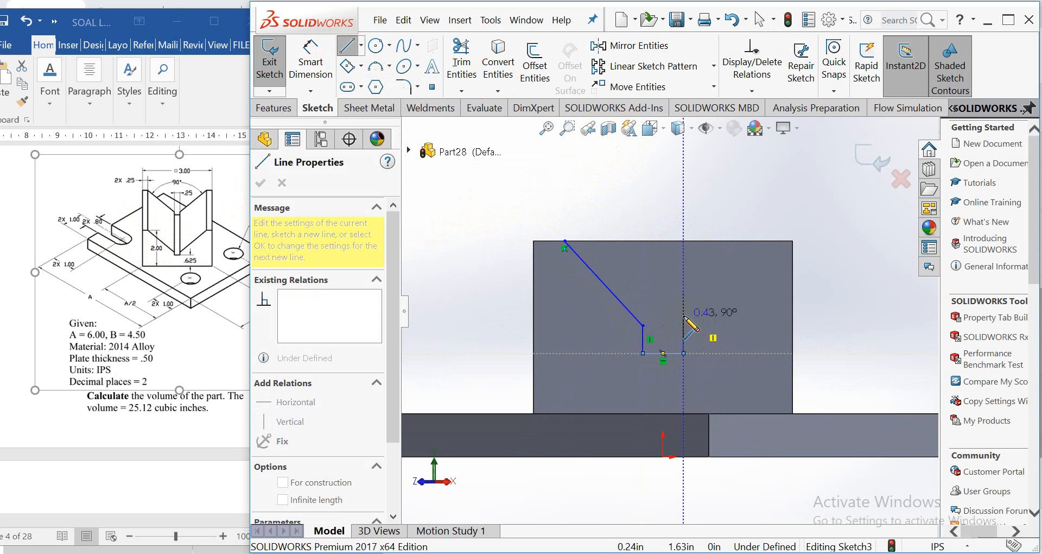
{"action": "left_click", "coordinate": [683, 325]}
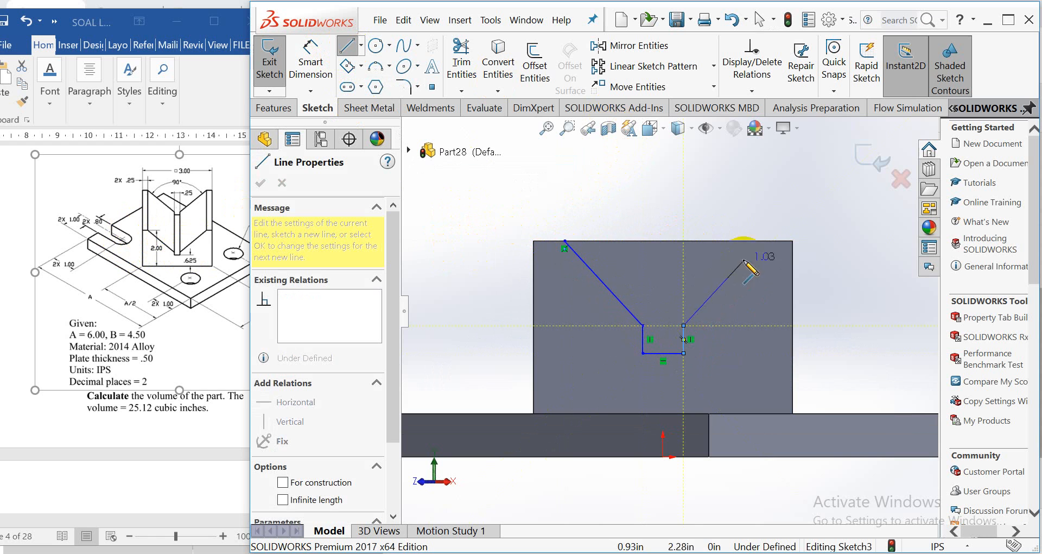
{"action": "left_click", "coordinate": [776, 240]}
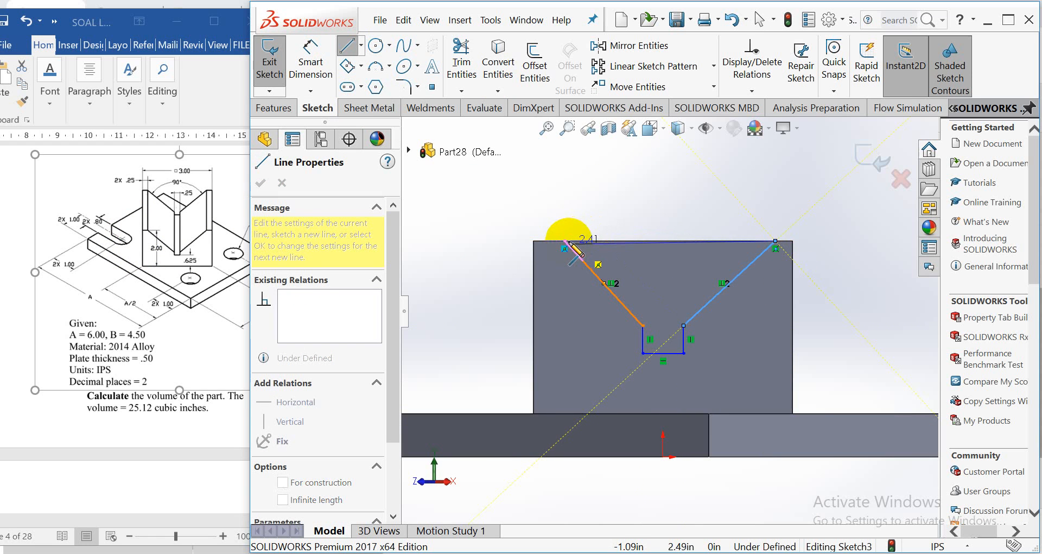
{"action": "left_click", "coordinate": [564, 241]}
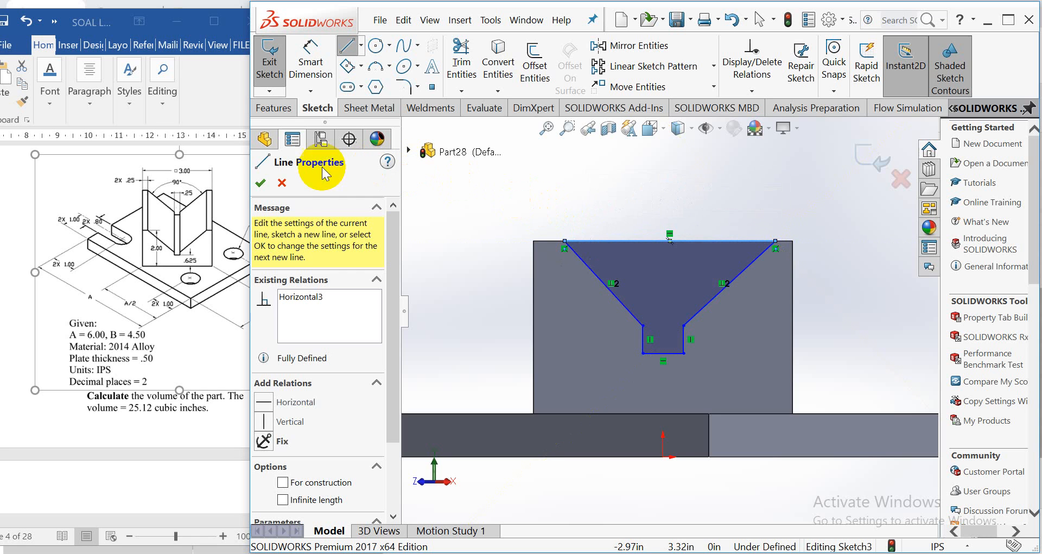
{"action": "left_click", "coordinate": [260, 184]}
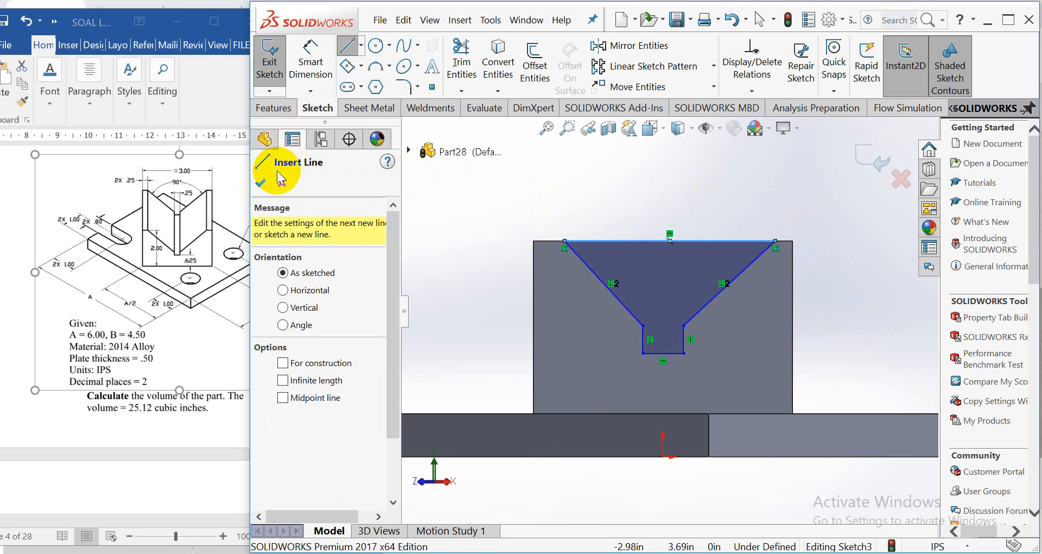
{"action": "left_click", "coordinate": [261, 182]}
Step: Dimension the distance from the block's left edge to the notch's upper-left corner as 0.25 in
{"action": "left_click", "coordinate": [312, 63]}
{"action": "left_click", "coordinate": [597, 241]}
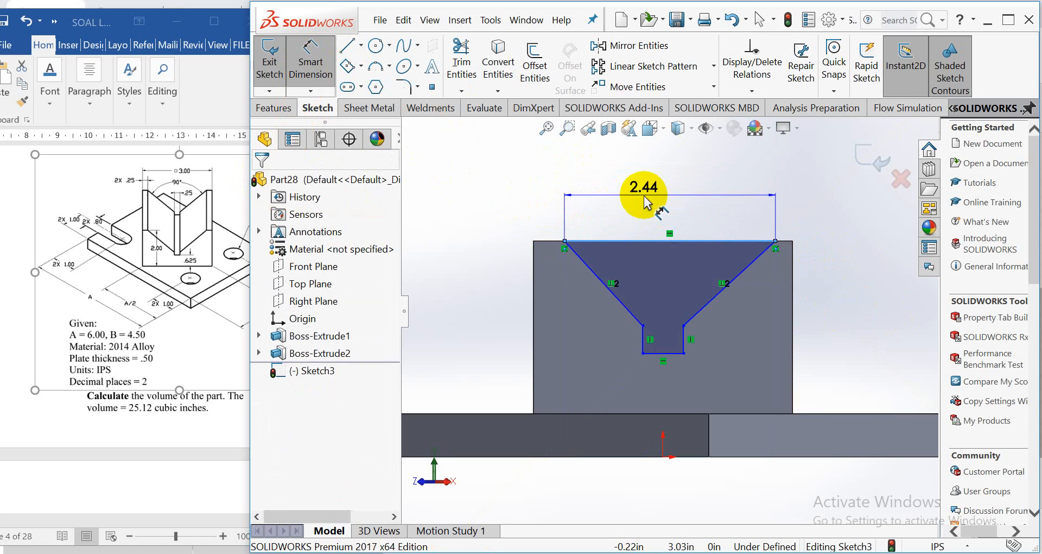
{"action": "key", "text": "Escape"}
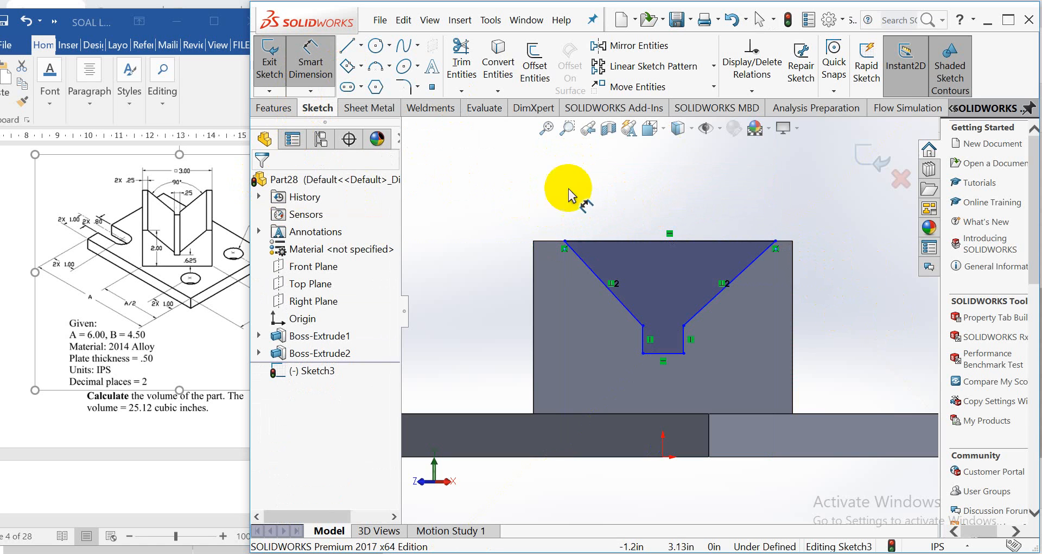
{"action": "left_click", "coordinate": [534, 266]}
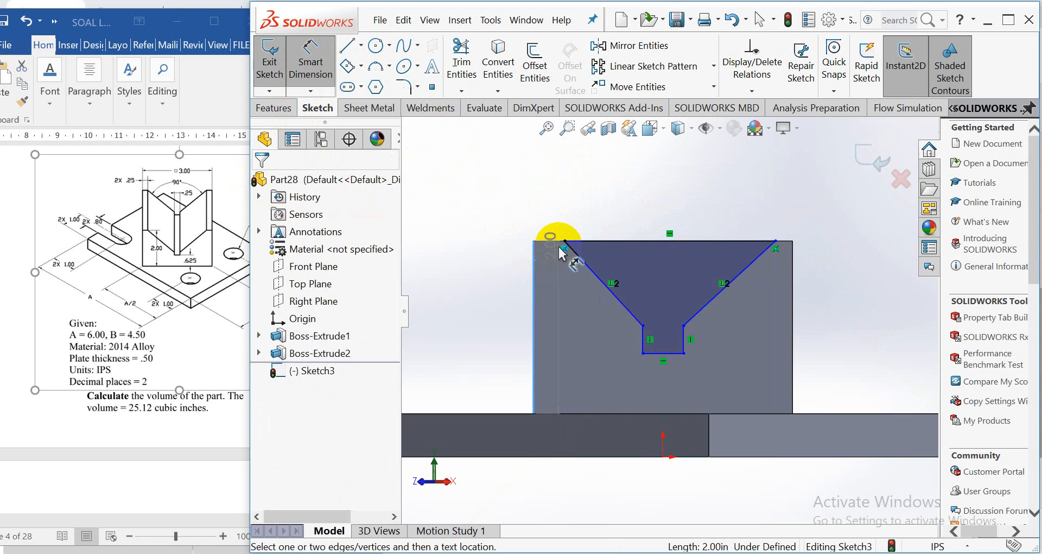
{"action": "left_click", "coordinate": [566, 242]}
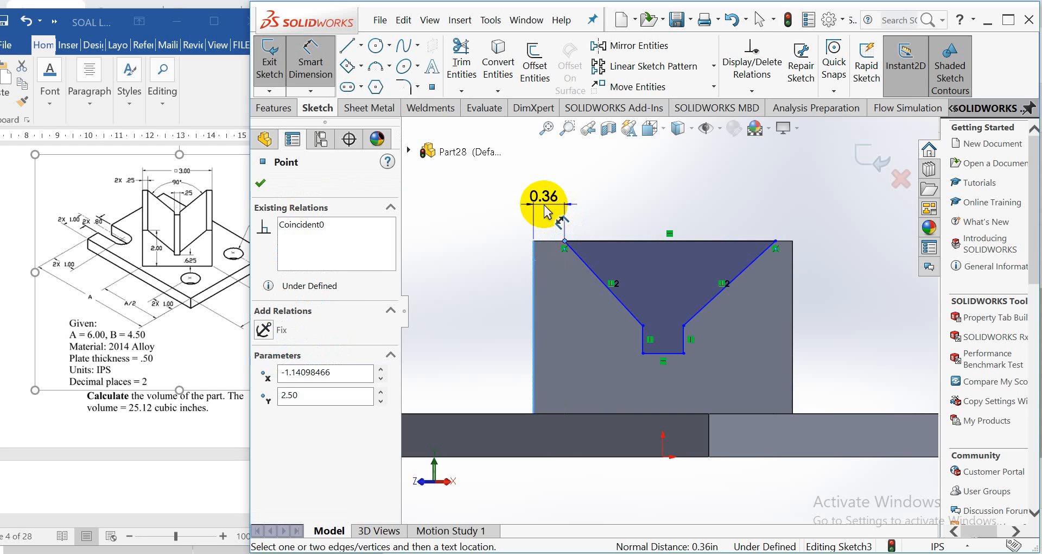
{"action": "left_click", "coordinate": [543, 204]}
{"action": "type", "text": "0.25"}
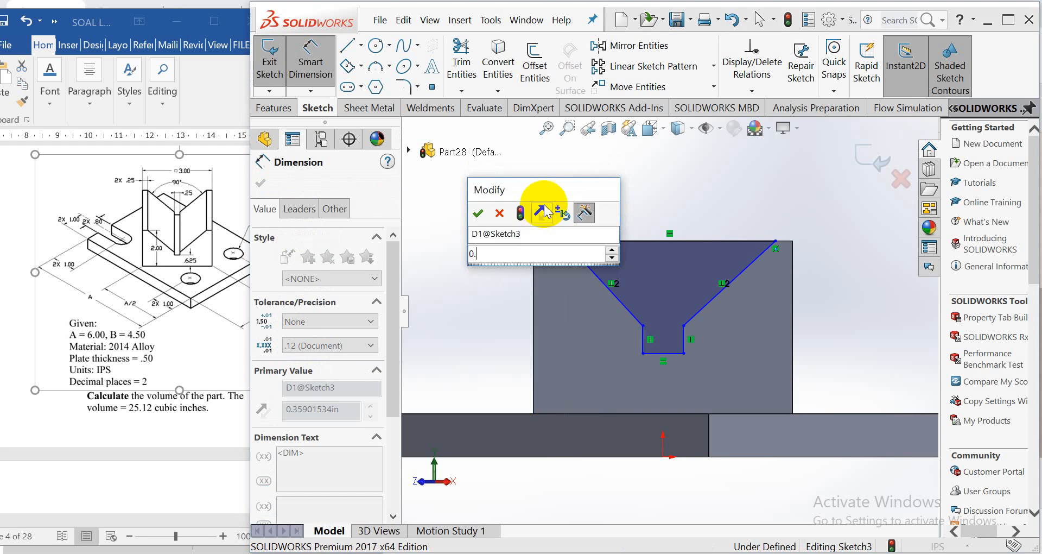
{"action": "key", "text": "Return"}
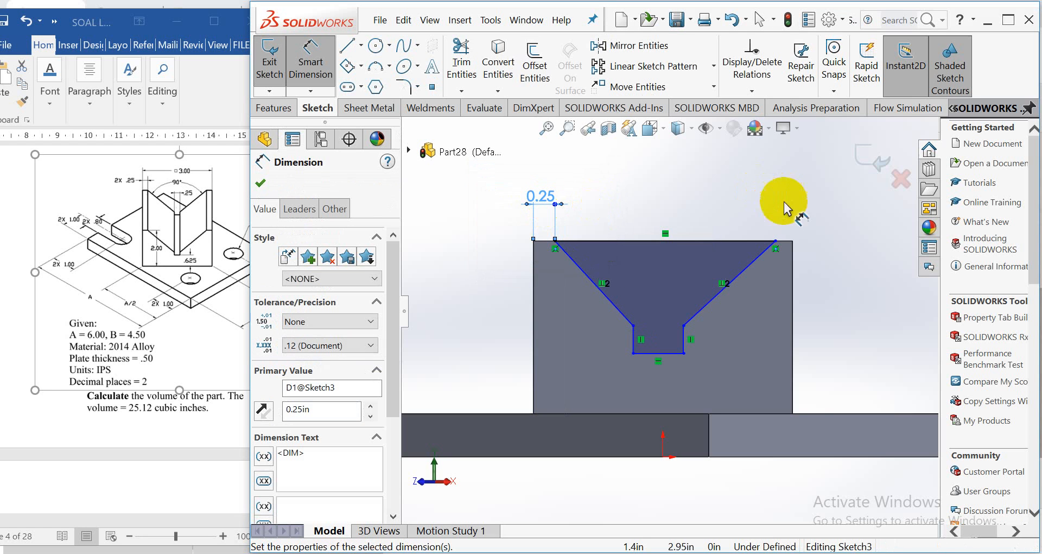
Step: Dimension the distance from the notch's upper-right corner to the block's right edge as 0.25 in
{"action": "left_click", "coordinate": [776, 240]}
{"action": "left_click", "coordinate": [788, 215]}
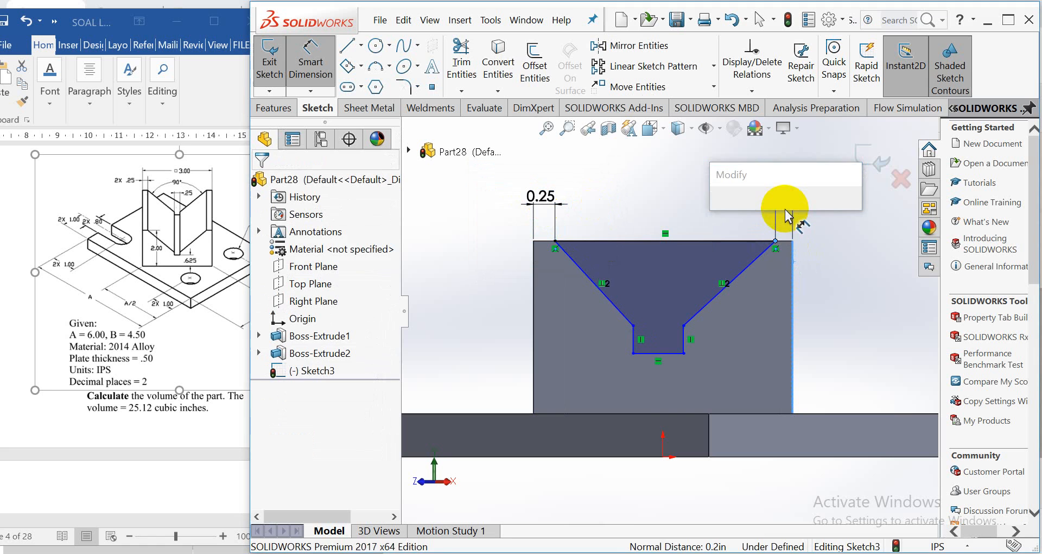
{"action": "type", "text": "0.25"}
{"action": "key", "text": "Return"}
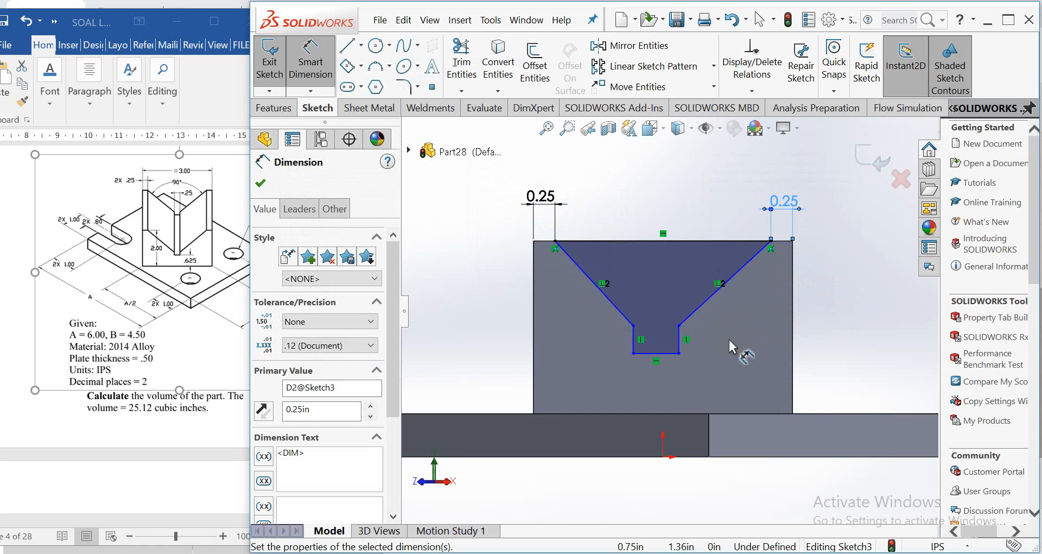
Step: Dimension the height from the plate's top edge to the bottom line of the notch's slot as 0.625 in
{"action": "left_click", "coordinate": [663, 422]}
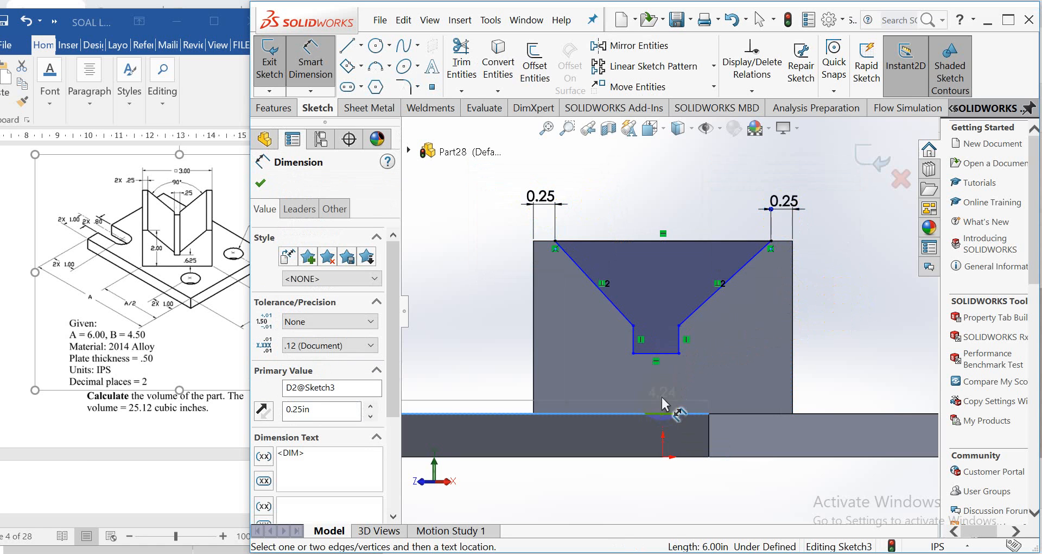
{"action": "left_click", "coordinate": [648, 353]}
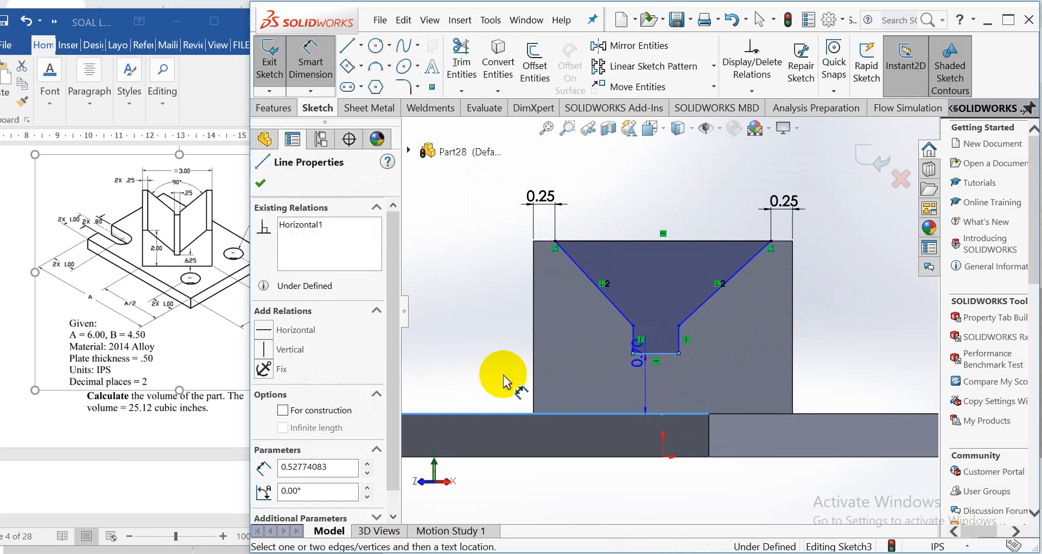
{"action": "left_click", "coordinate": [504, 381]}
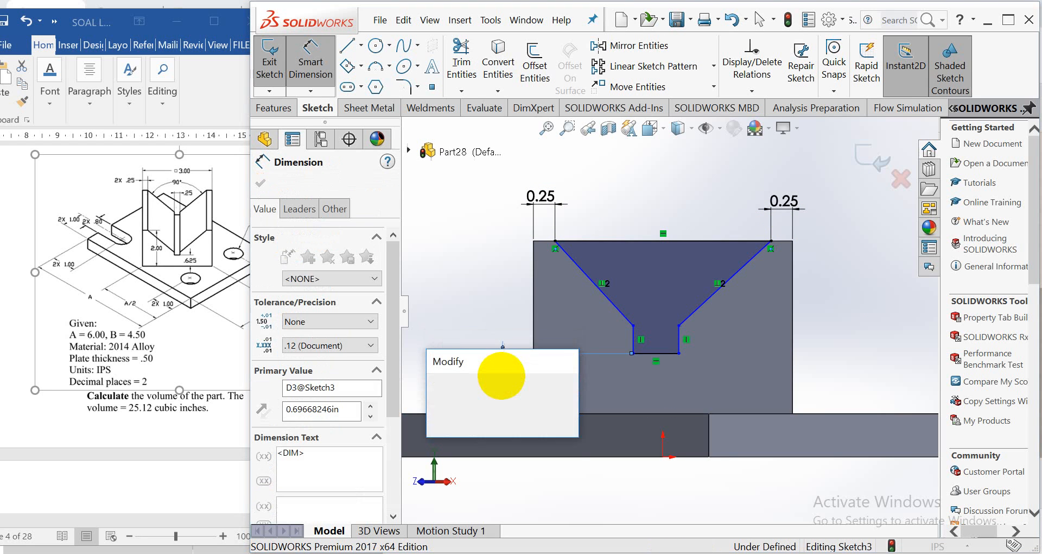
{"action": "type", "text": "0.625"}
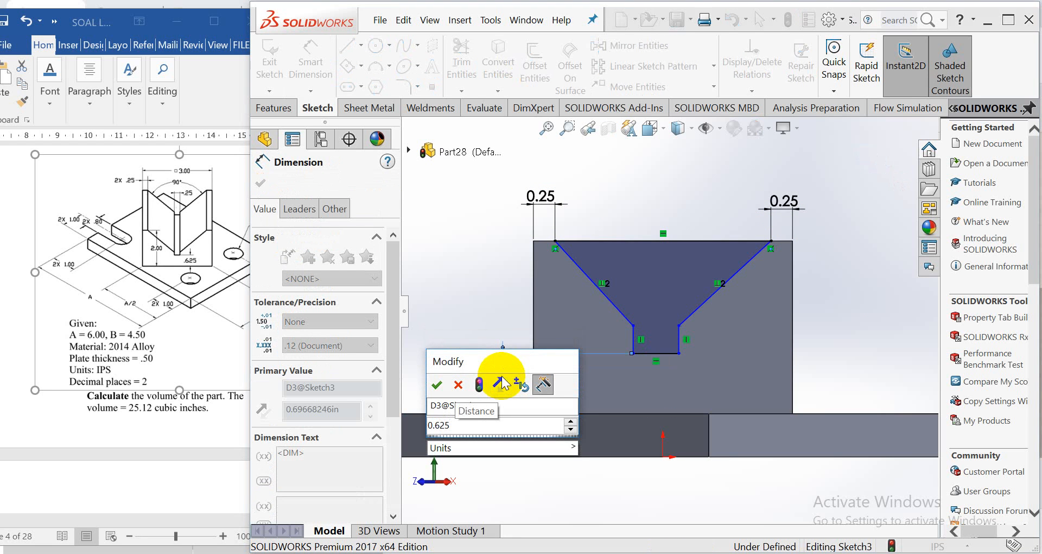
{"action": "left_click", "coordinate": [437, 384]}
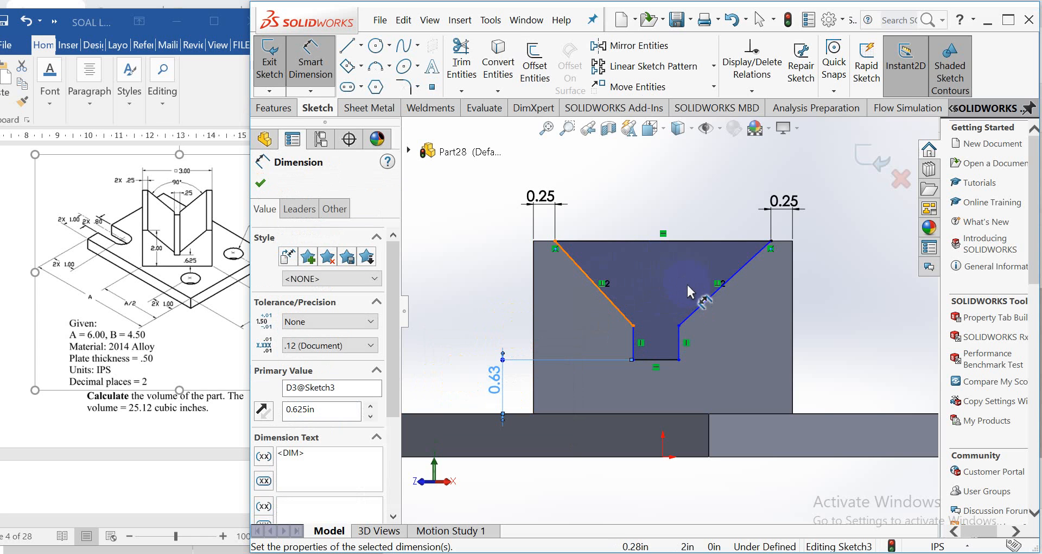
{"action": "left_click", "coordinate": [588, 278]}
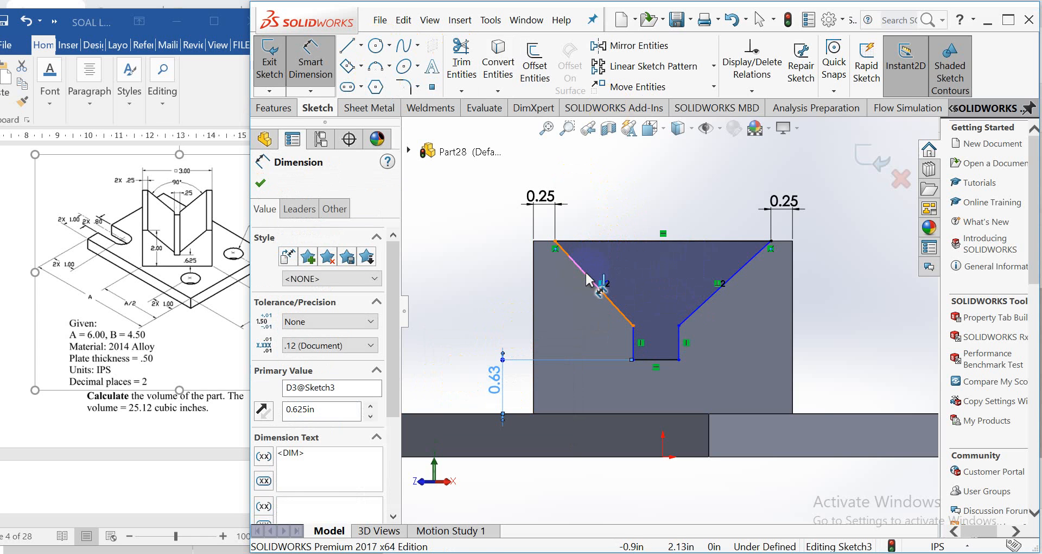
{"action": "left_click", "coordinate": [732, 282]}
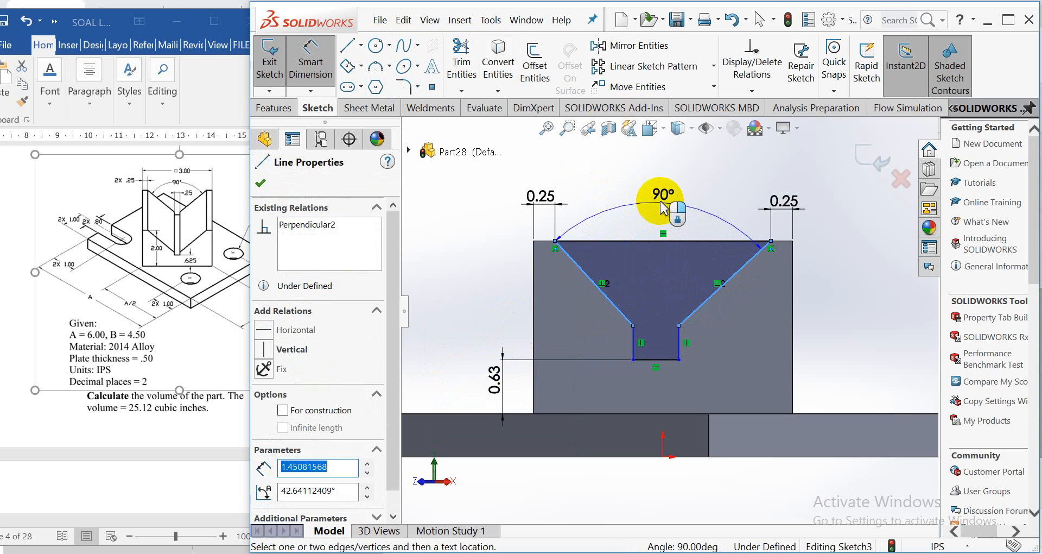
{"action": "left_click", "coordinate": [664, 214]}
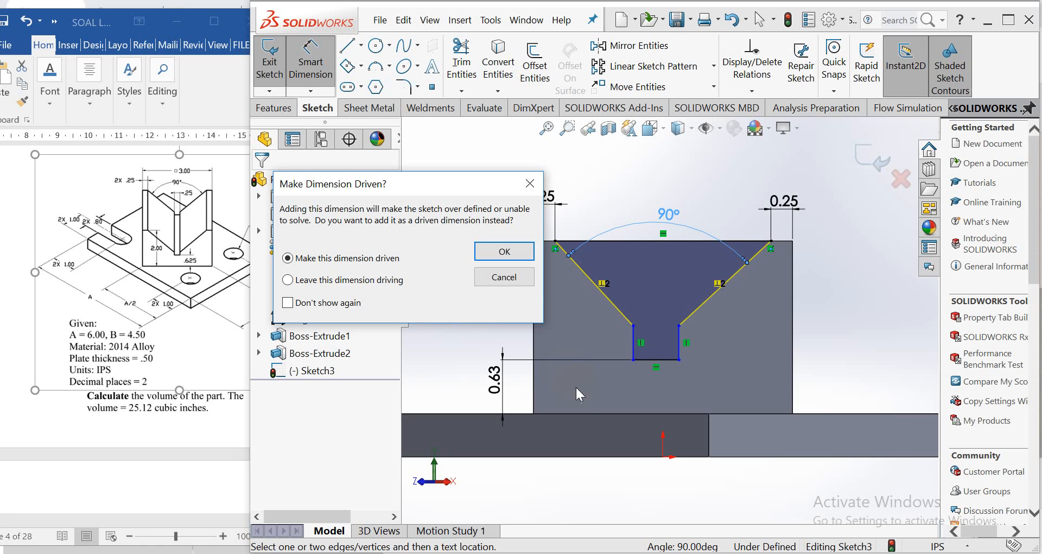
{"action": "left_click", "coordinate": [520, 277]}
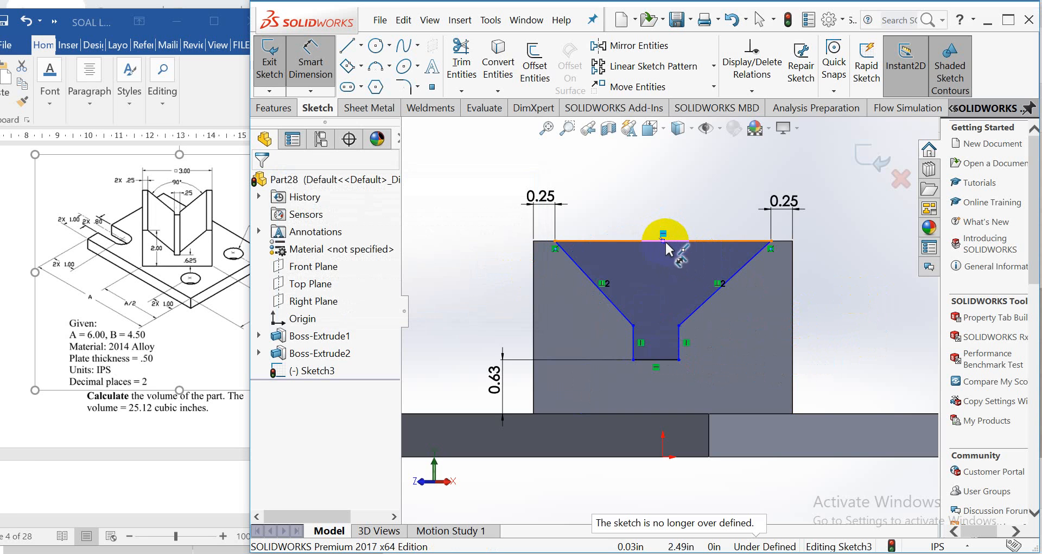
{"action": "left_click", "coordinate": [685, 320]}
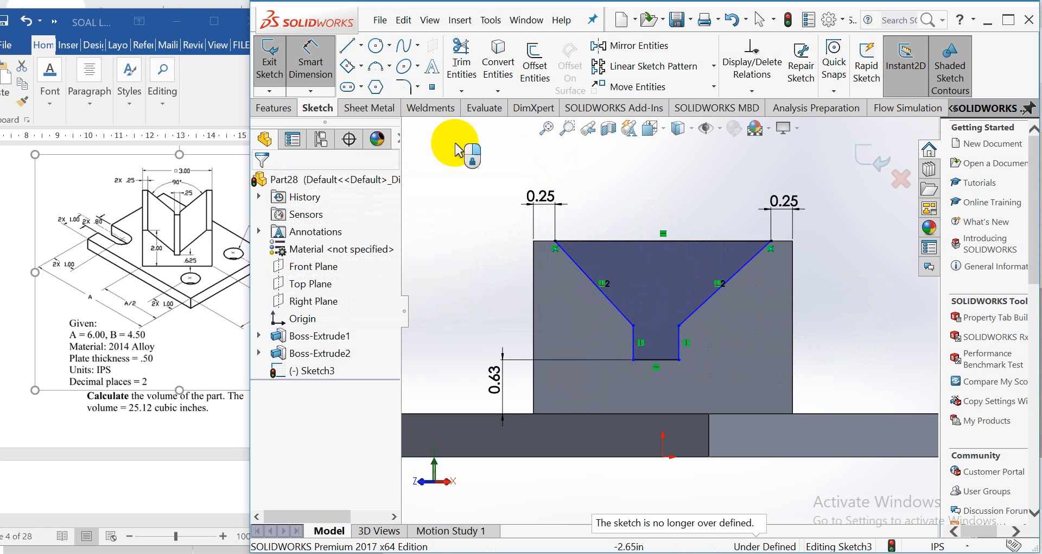
{"action": "left_click", "coordinate": [310, 61]}
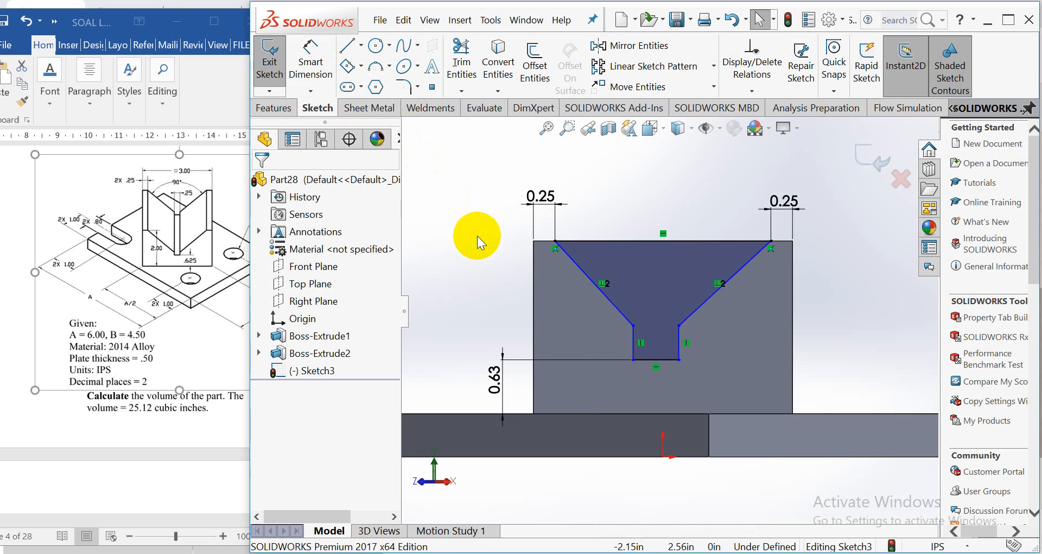
Step: Add a vertical relation between the midpoint of the notch's top line and the midpoint of the slot's bottom line
{"action": "left_click", "coordinate": [663, 240]}
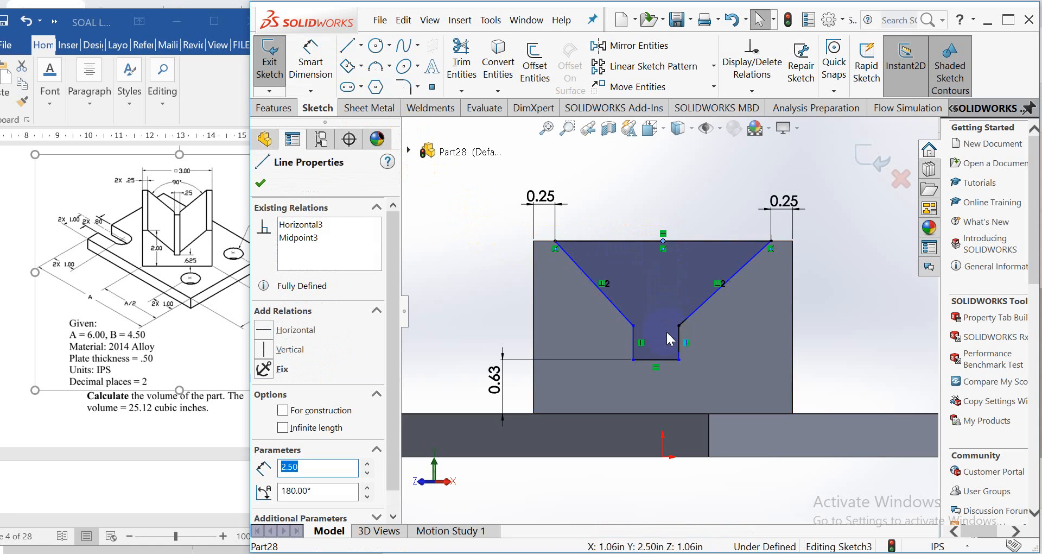
{"action": "left_click", "coordinate": [657, 359], "text": "ctrl"}
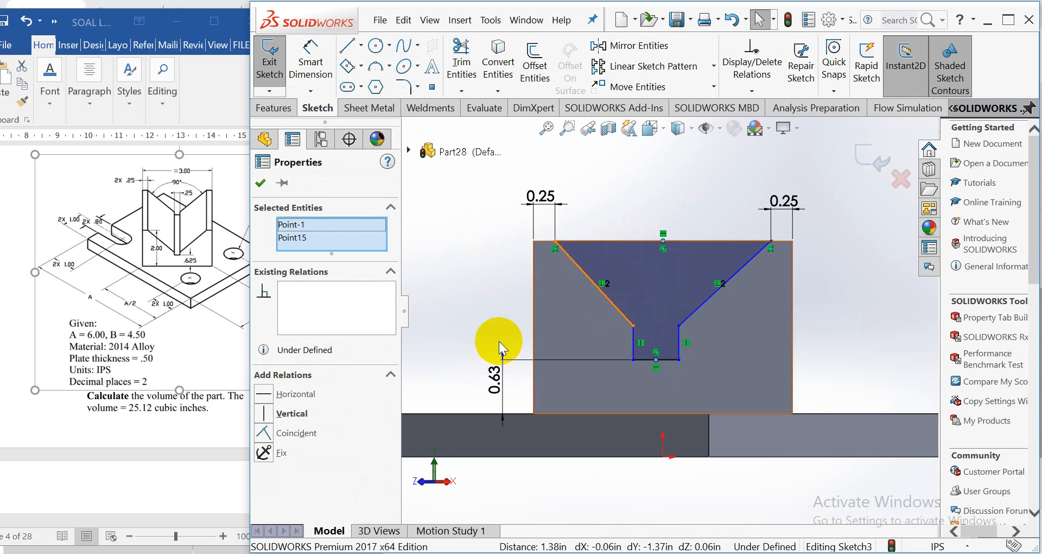
{"action": "left_click", "coordinate": [265, 415]}
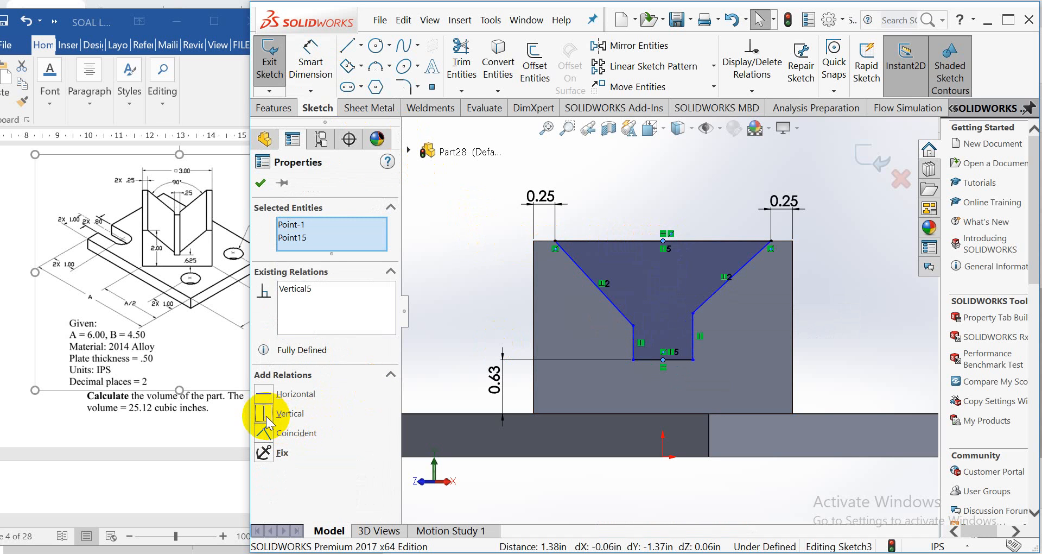
{"action": "left_click", "coordinate": [262, 184]}
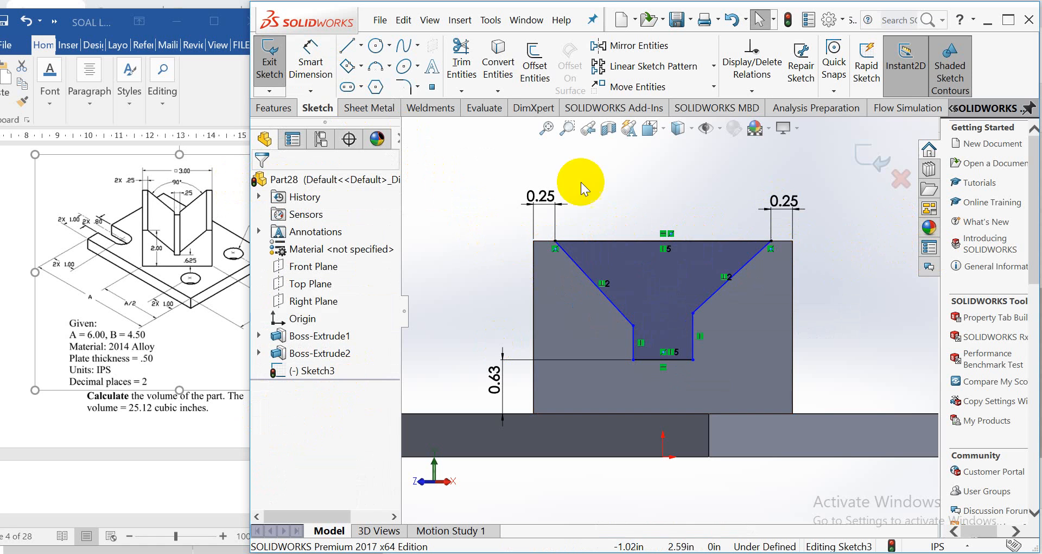
{"action": "left_click", "coordinate": [310, 54]}
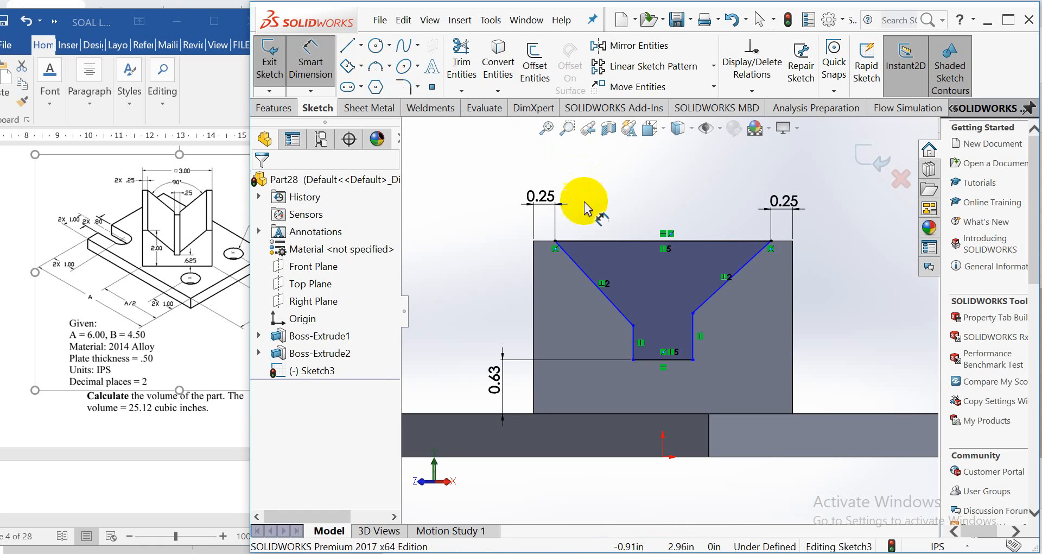
{"action": "left_click", "coordinate": [586, 273]}
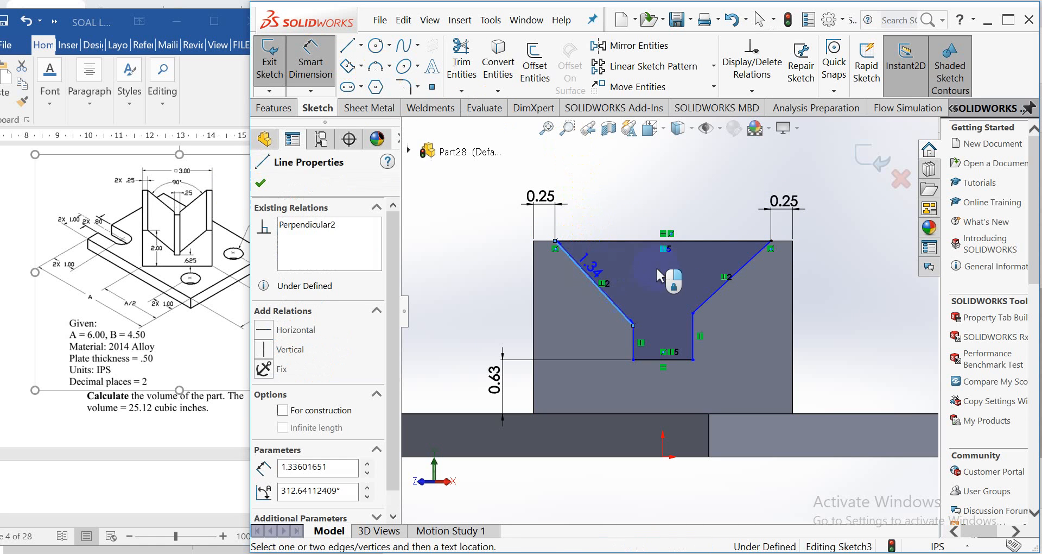
{"action": "left_click", "coordinate": [742, 274]}
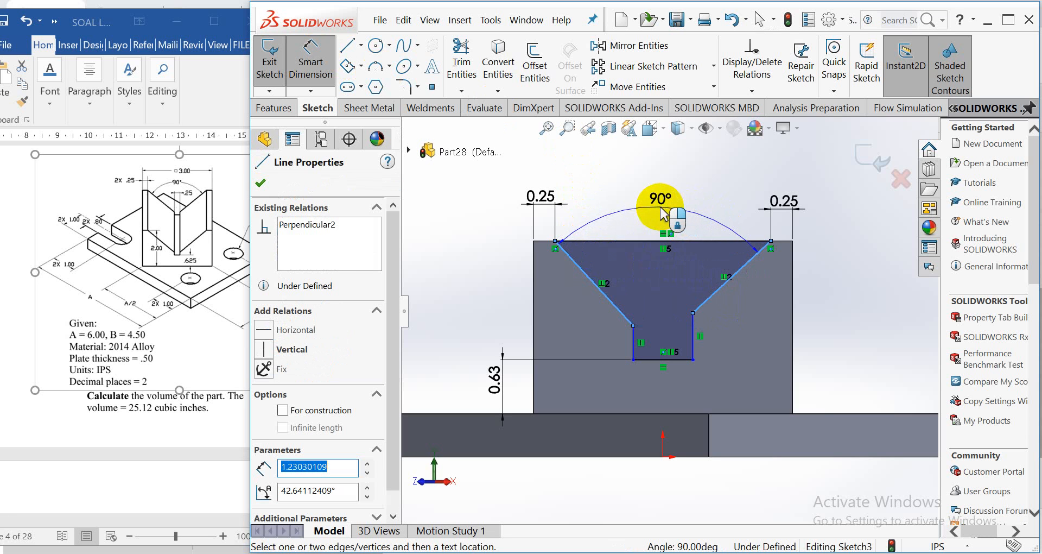
{"action": "key", "text": "Escape"}
{"action": "key", "text": "Escape"}
{"action": "key", "text": "Escape"}
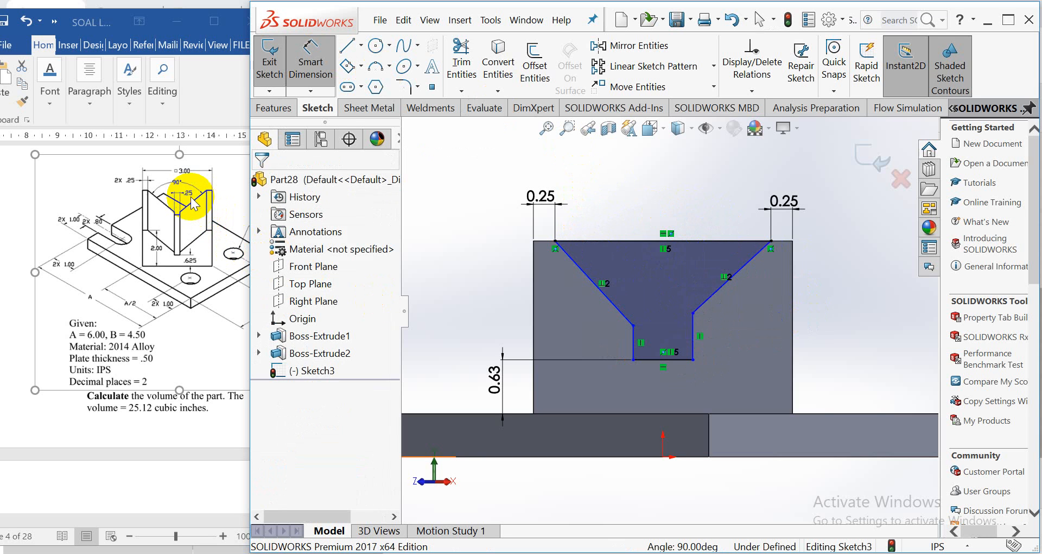
Step: Dimension the width of the slot's bottom line at the base of the V-notch as 0.25 in
{"action": "left_click", "coordinate": [680, 361]}
{"action": "left_click", "coordinate": [676, 396]}
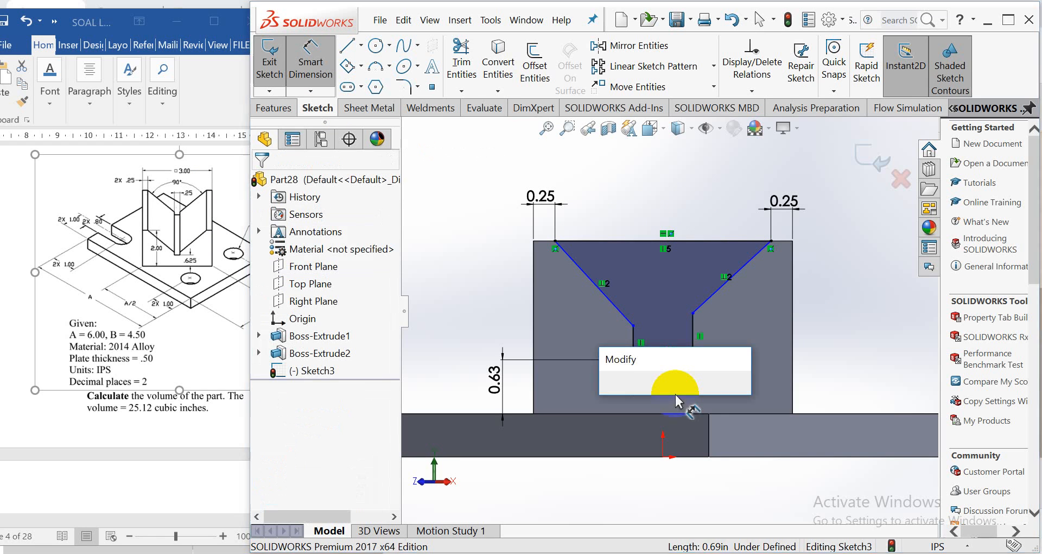
{"action": "type", "text": "0.2"}
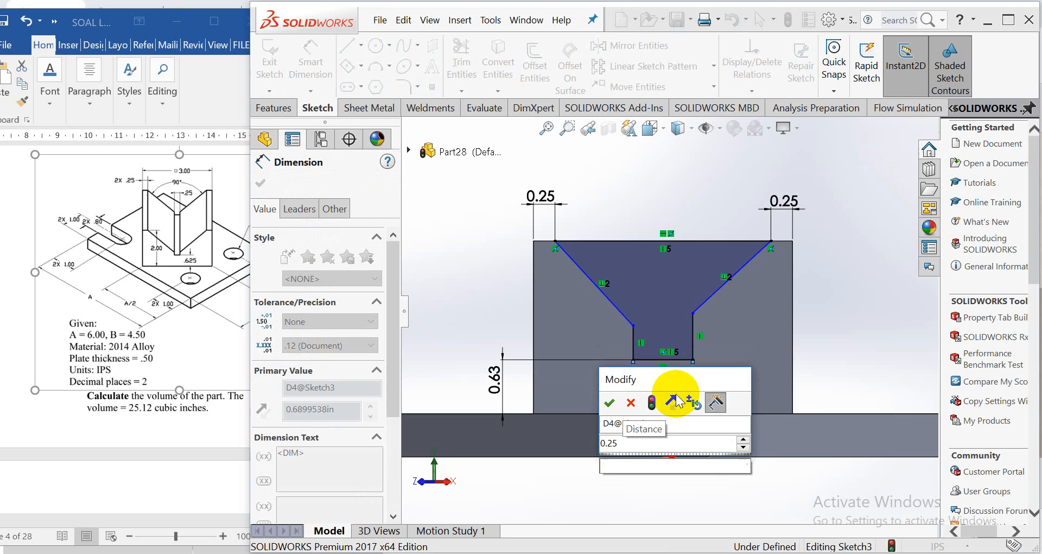
{"action": "type", "text": "5"}
{"action": "key", "text": "Return"}
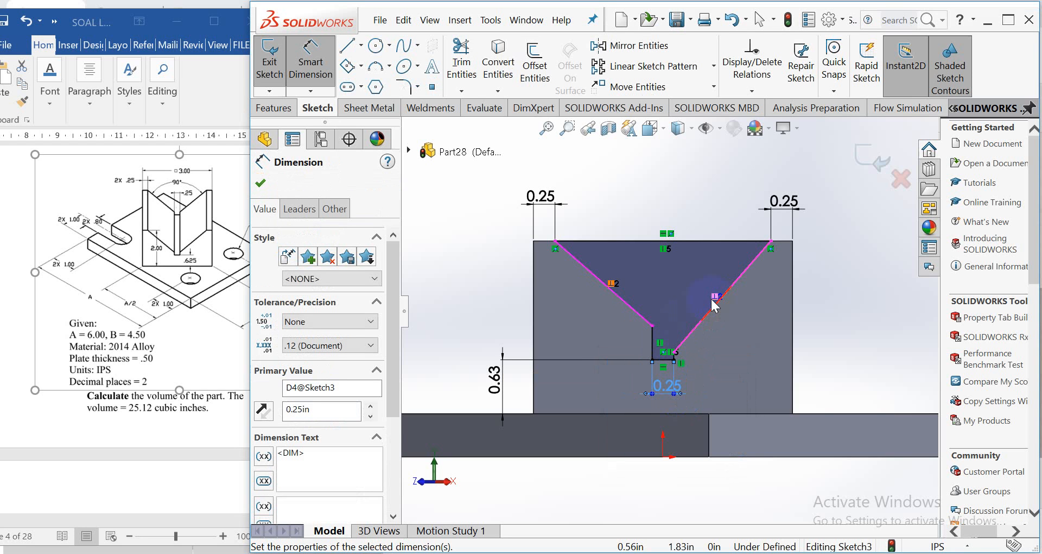
{"action": "scroll", "coordinate": [713, 312], "scroll_direction": "down", "scroll_amount": 1}
{"action": "scroll", "coordinate": [713, 310], "scroll_direction": "down", "scroll_amount": 1}
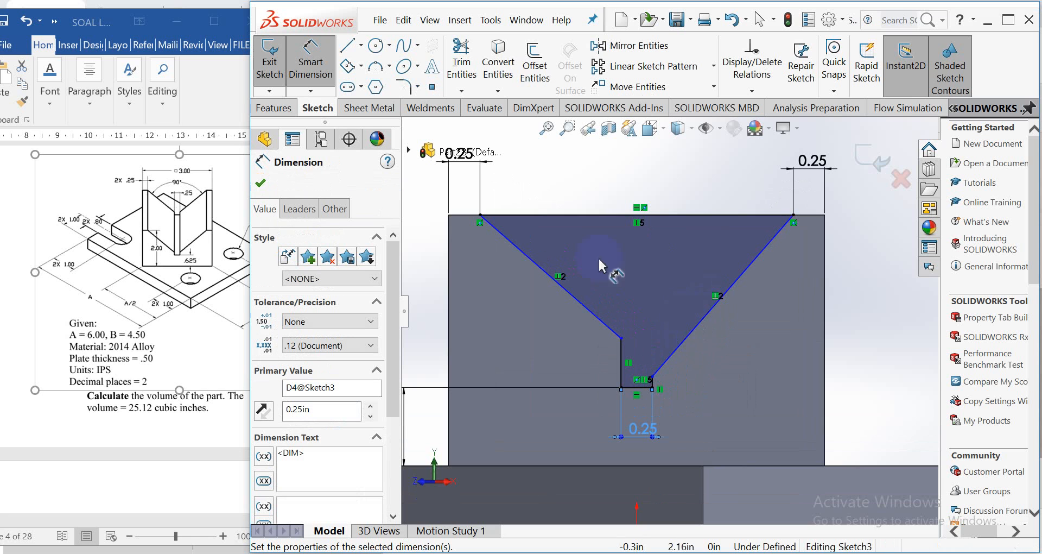
{"action": "left_click", "coordinate": [260, 183]}
{"action": "key", "text": "Escape"}
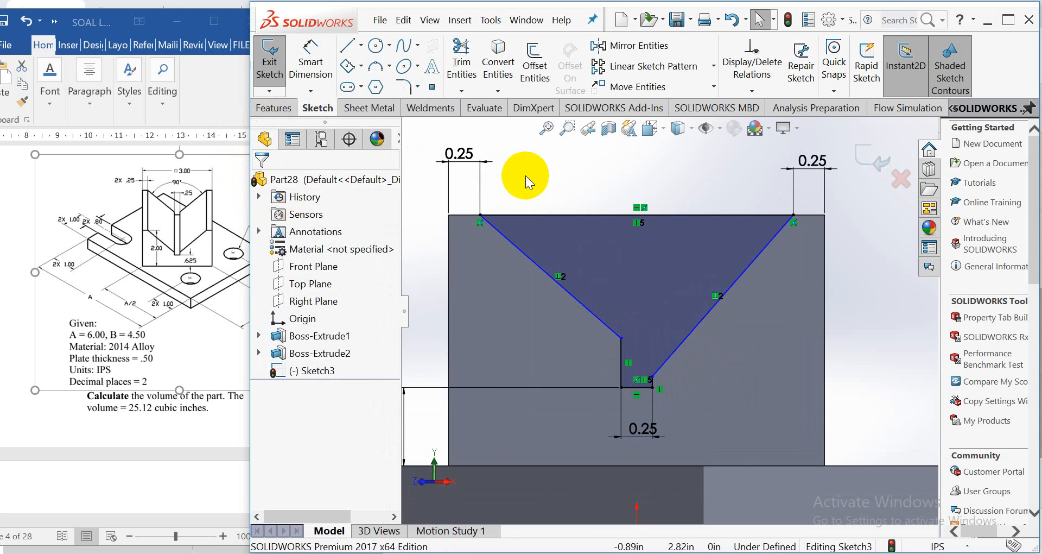
{"action": "key", "text": "Return"}
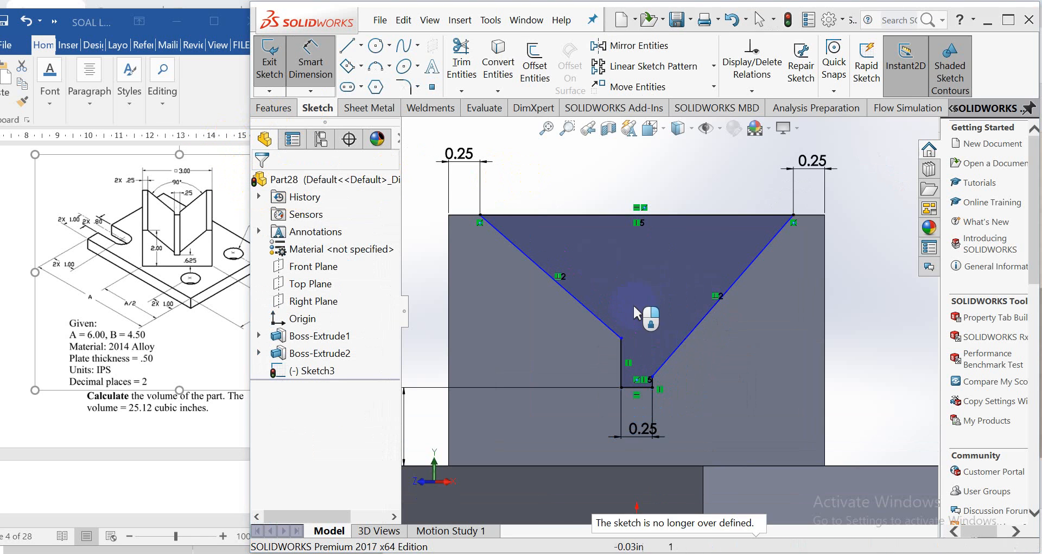
{"action": "scroll", "coordinate": [643, 364], "scroll_direction": "down", "scroll_amount": 2}
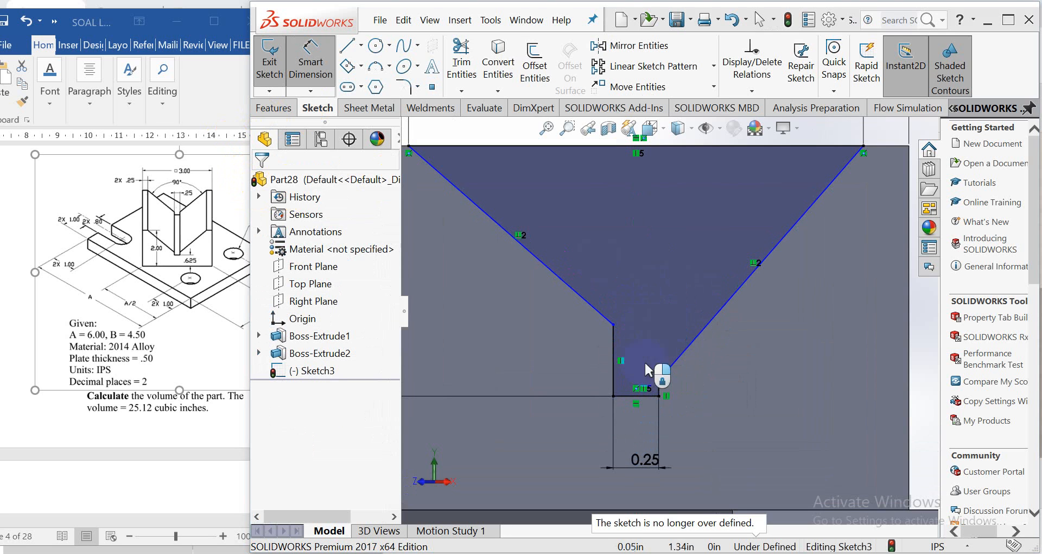
{"action": "left_click", "coordinate": [674, 363]}
{"action": "left_click", "coordinate": [610, 321]}
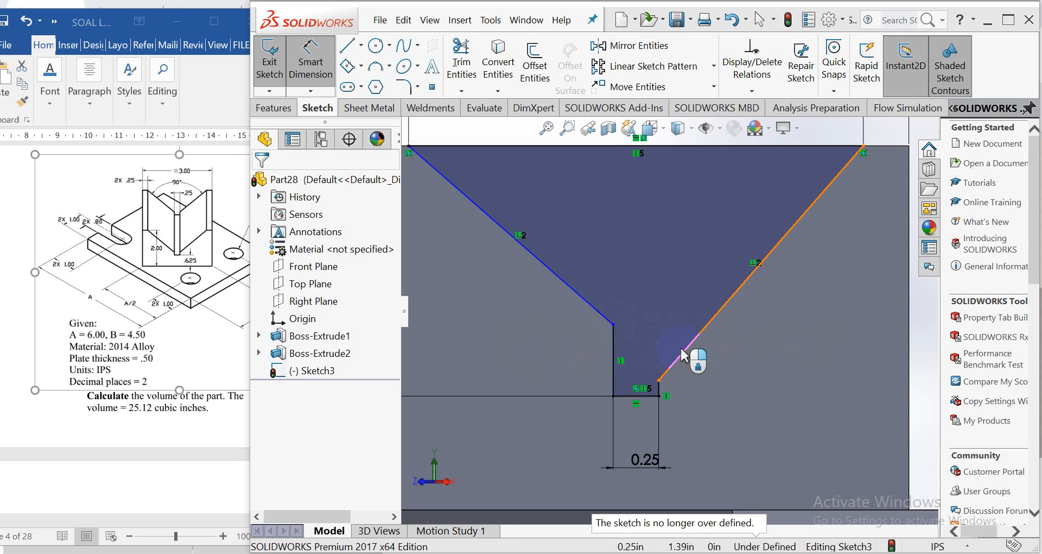
{"action": "mouse_move", "coordinate": [639, 371]}
{"action": "left_mouse_down"}
{"action": "mouse_move", "coordinate": [668, 385]}
{"action": "mouse_move", "coordinate": [659, 381]}
{"action": "left_mouse_up"}
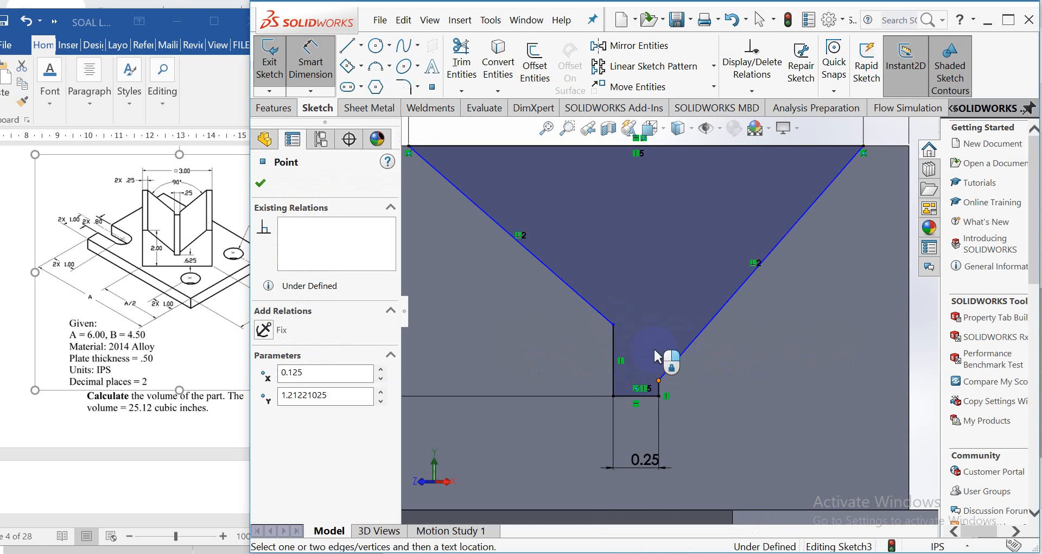
{"action": "left_click", "coordinate": [613, 324]}
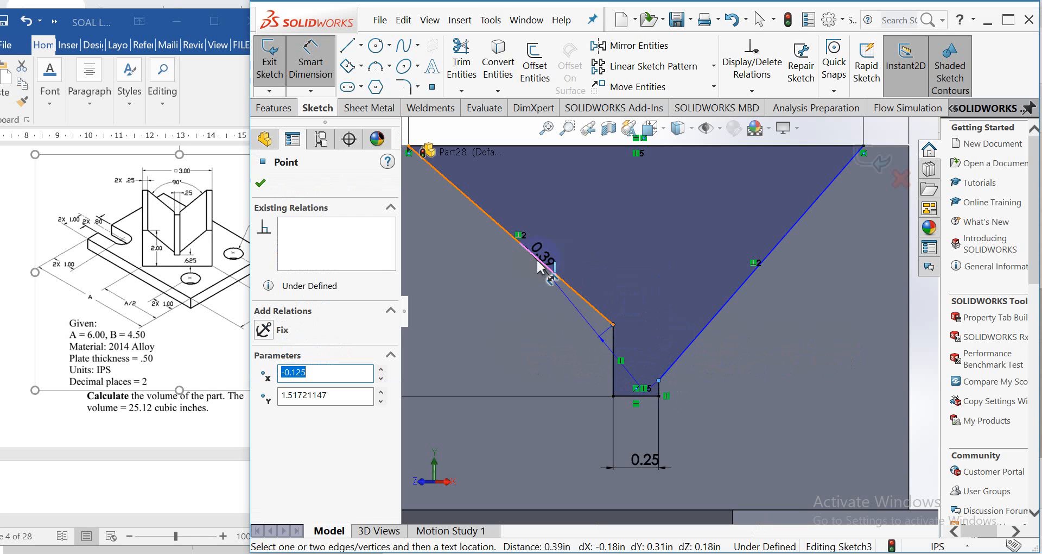
{"action": "key", "text": "Escape"}
{"action": "left_click", "coordinate": [310, 59]}
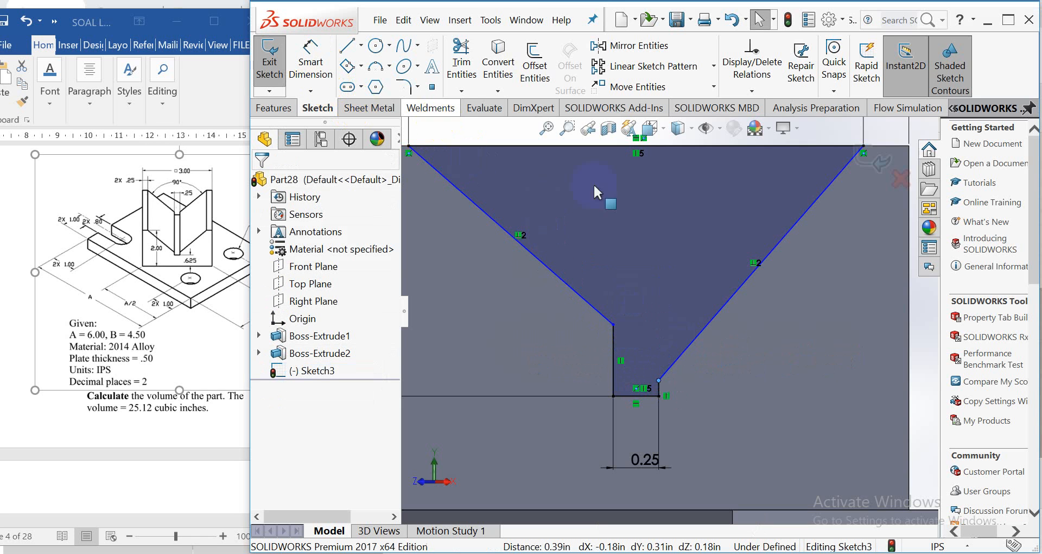
Step: Add a horizontal relation between the two corners where the notch's slanted sides meet the slot's vertical sides
{"action": "left_click", "coordinate": [613, 325]}
{"action": "left_click", "coordinate": [658, 381], "text": "ctrl"}
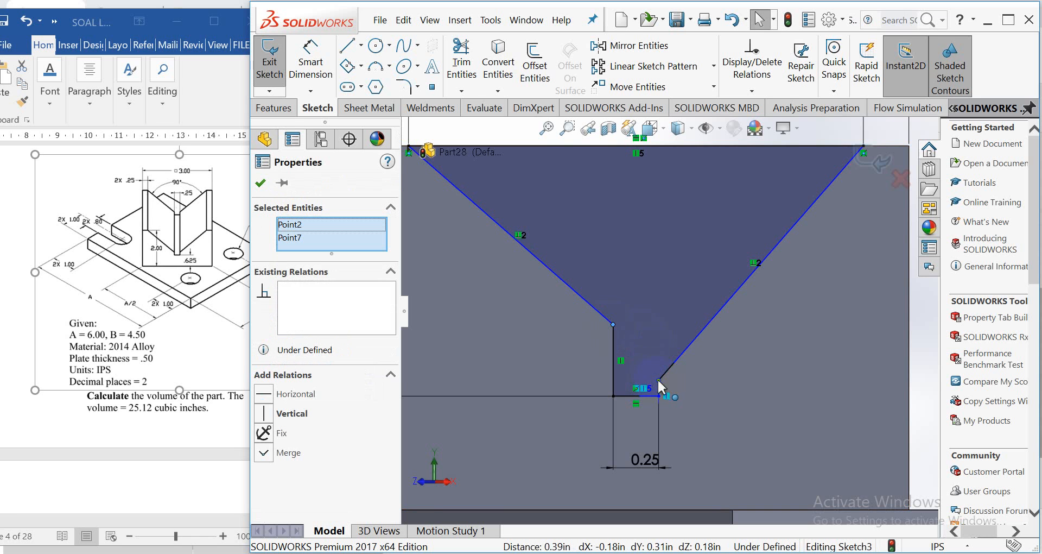
{"action": "scroll", "coordinate": [661, 389], "scroll_direction": "up", "scroll_amount": 1}
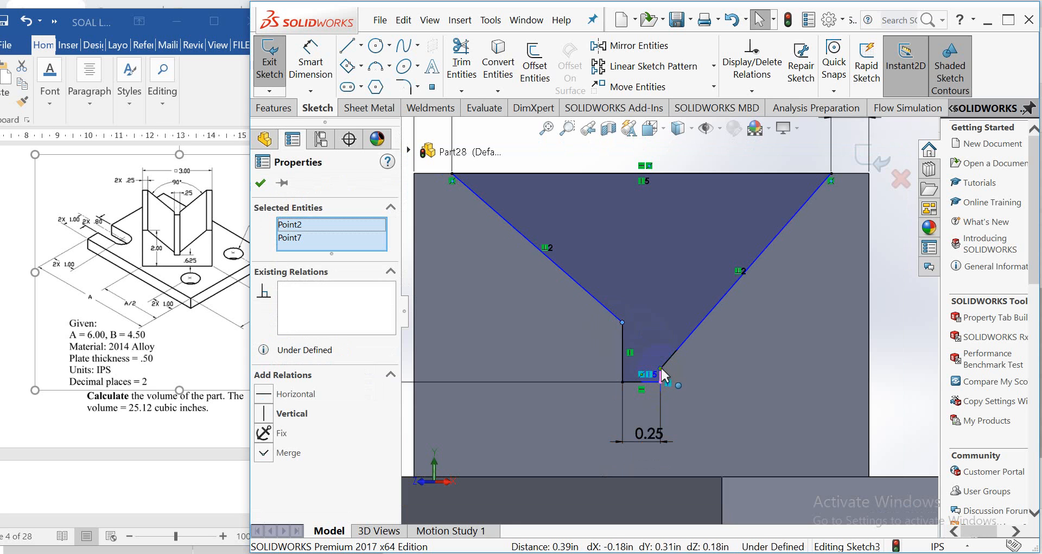
{"action": "left_click", "coordinate": [314, 422]}
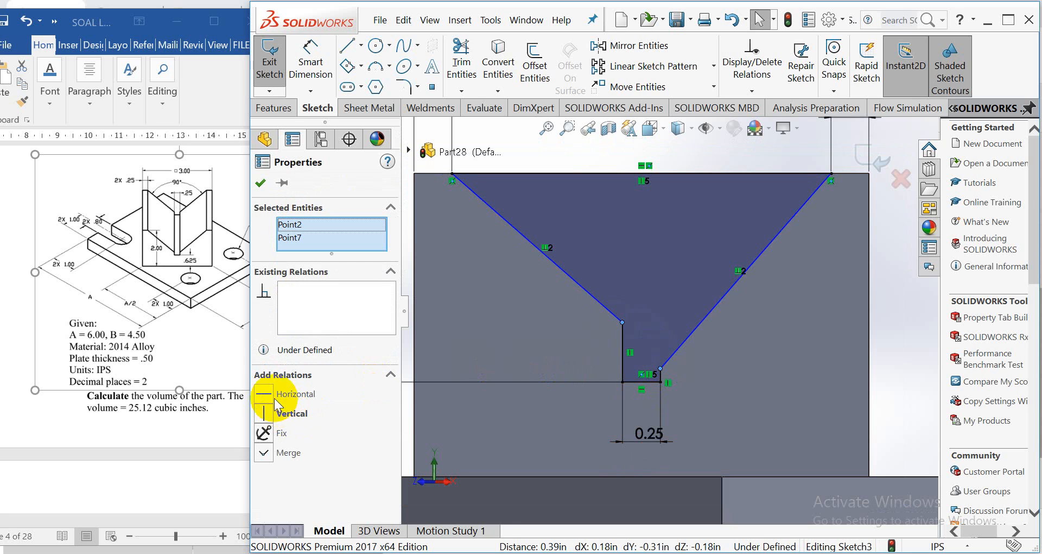
{"action": "left_click", "coordinate": [292, 394]}
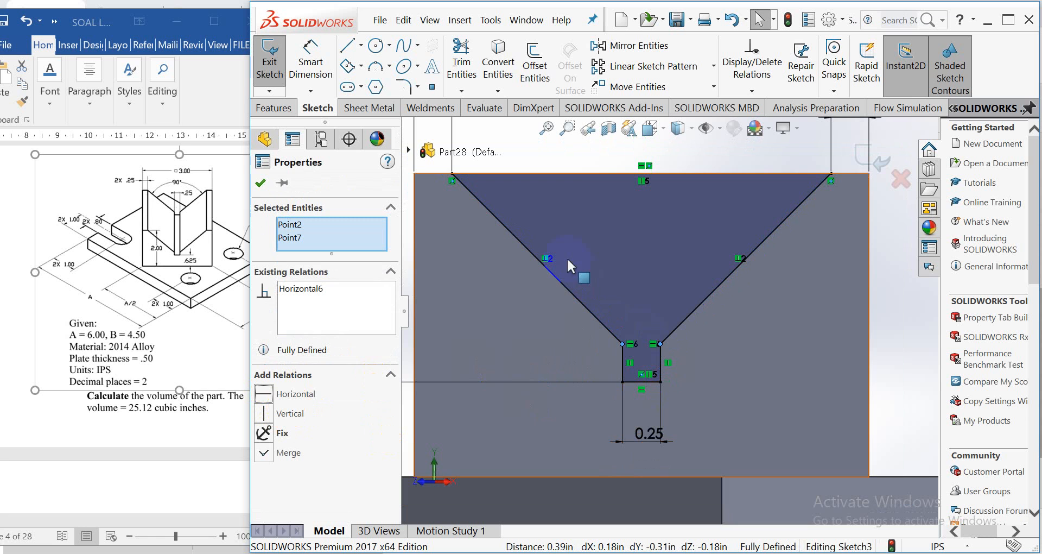
{"action": "left_click", "coordinate": [261, 190]}
Step: Cut the V-notch and slot profile through the entire block with an Extruded Cut set to Through All
{"action": "scroll", "coordinate": [657, 262], "scroll_direction": "up", "scroll_amount": 2}
{"action": "scroll", "coordinate": [657, 263], "scroll_direction": "up", "scroll_amount": 1}
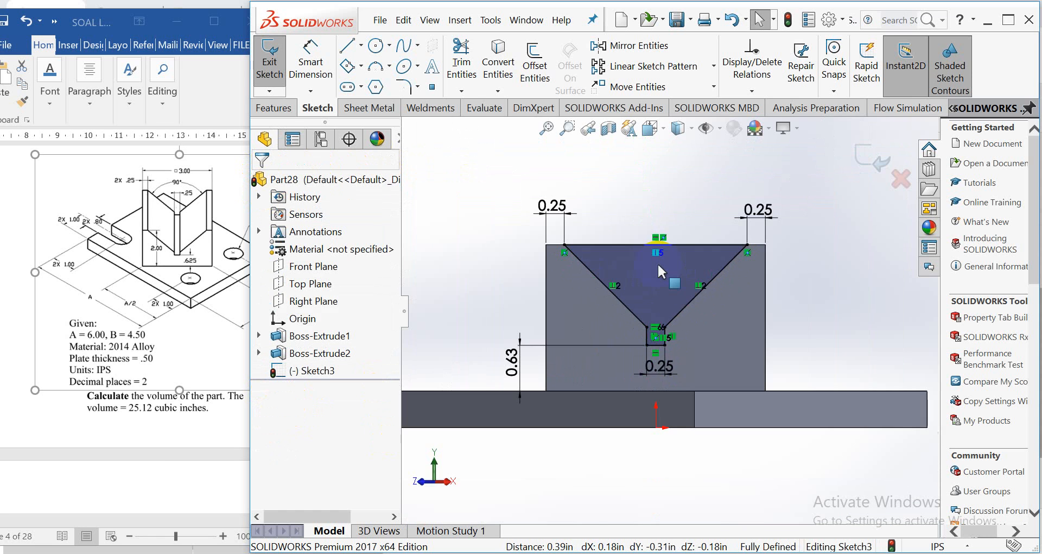
{"action": "scroll", "coordinate": [675, 234], "scroll_direction": "down", "scroll_amount": 2}
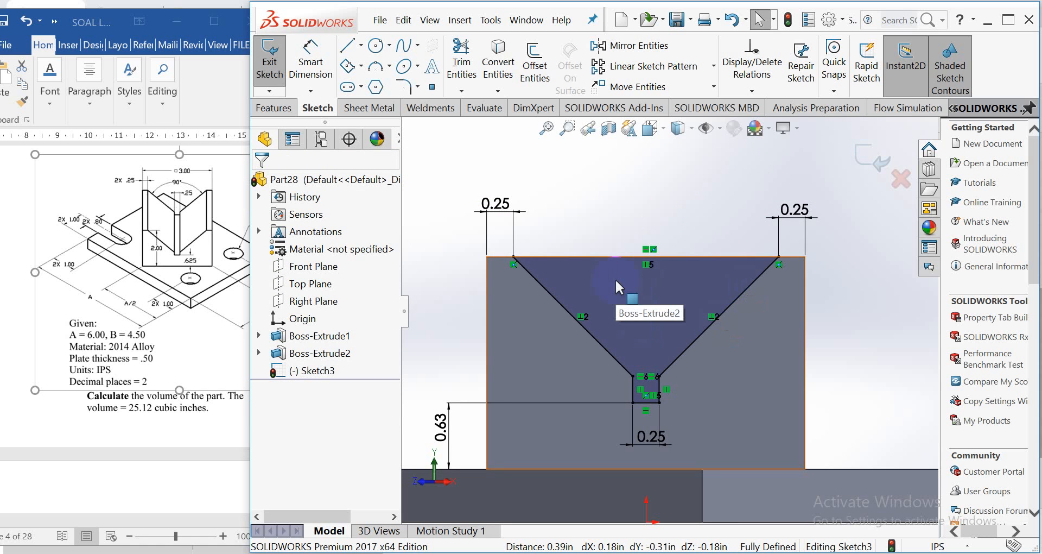
{"action": "left_click", "coordinate": [640, 258]}
{"action": "left_click", "coordinate": [314, 107]}
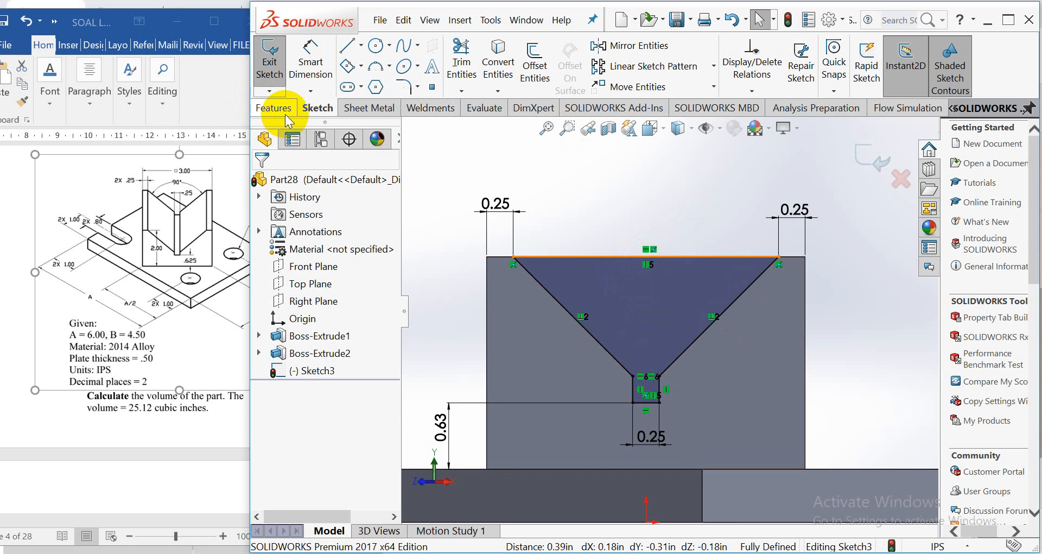
{"action": "left_click", "coordinate": [273, 107]}
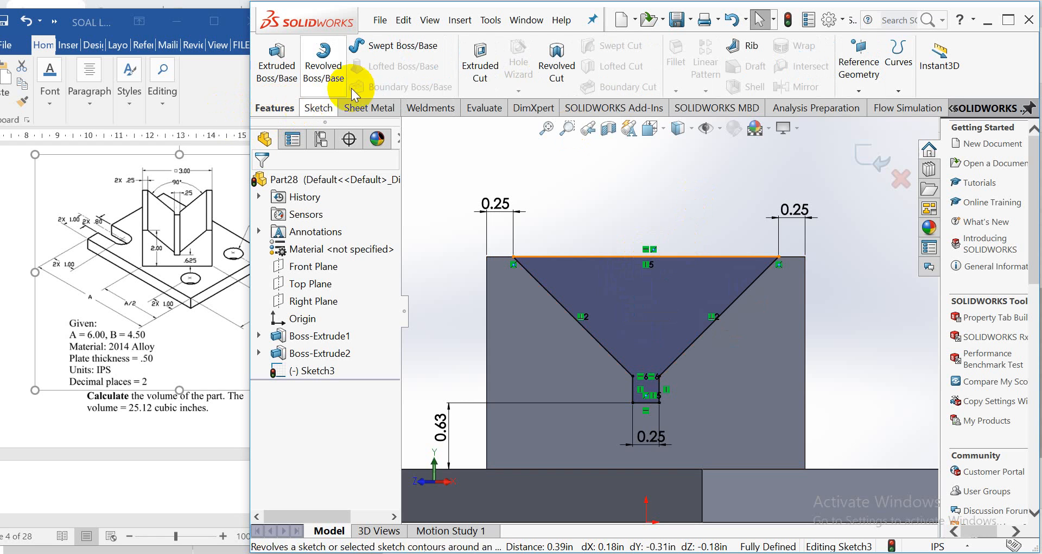
{"action": "left_click", "coordinate": [477, 59]}
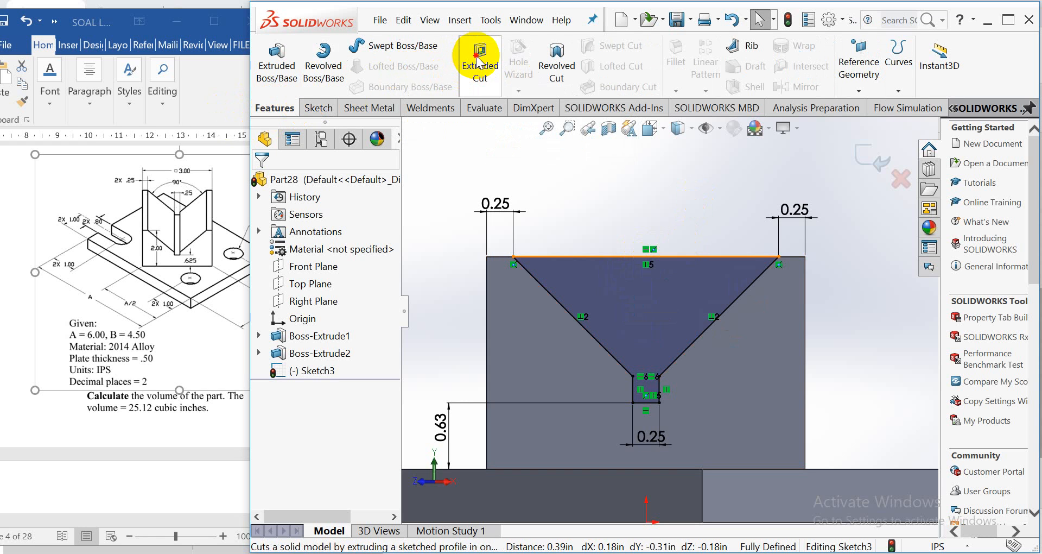
{"action": "scroll", "coordinate": [653, 281], "scroll_direction": "up", "scroll_amount": 3}
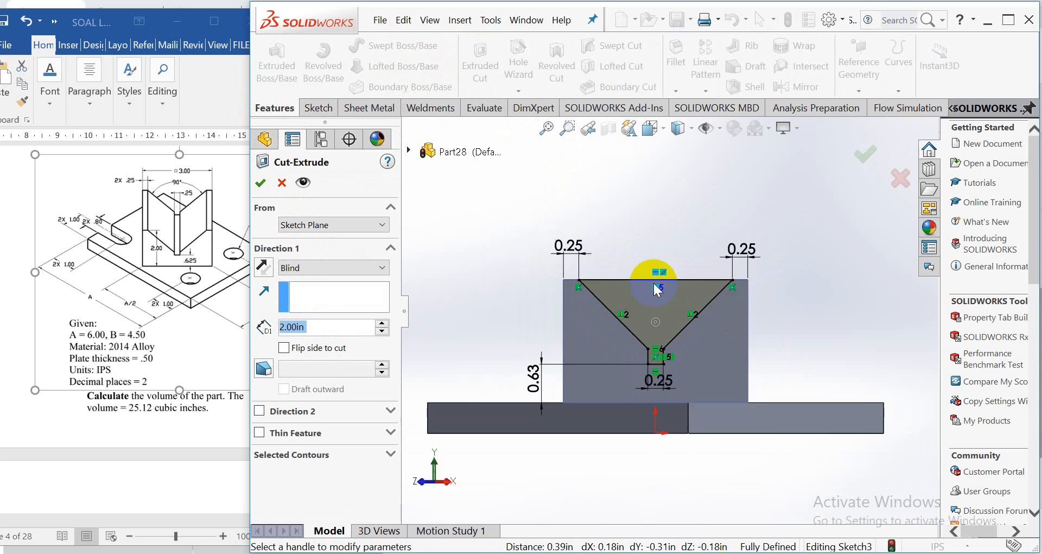
{"action": "middle_click_drag", "start_coordinate": [645, 245], "coordinate": [695, 288]}
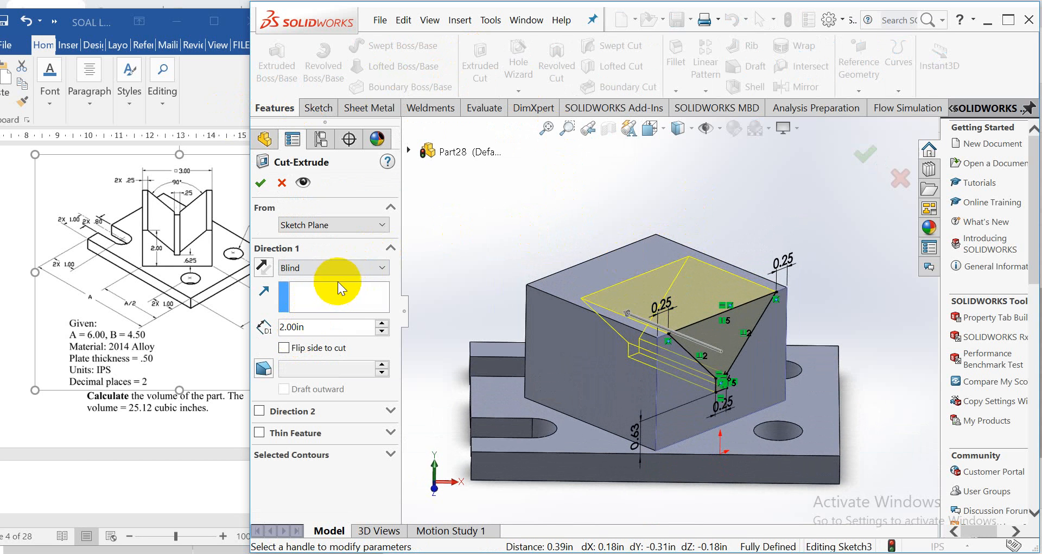
{"action": "left_click", "coordinate": [364, 267]}
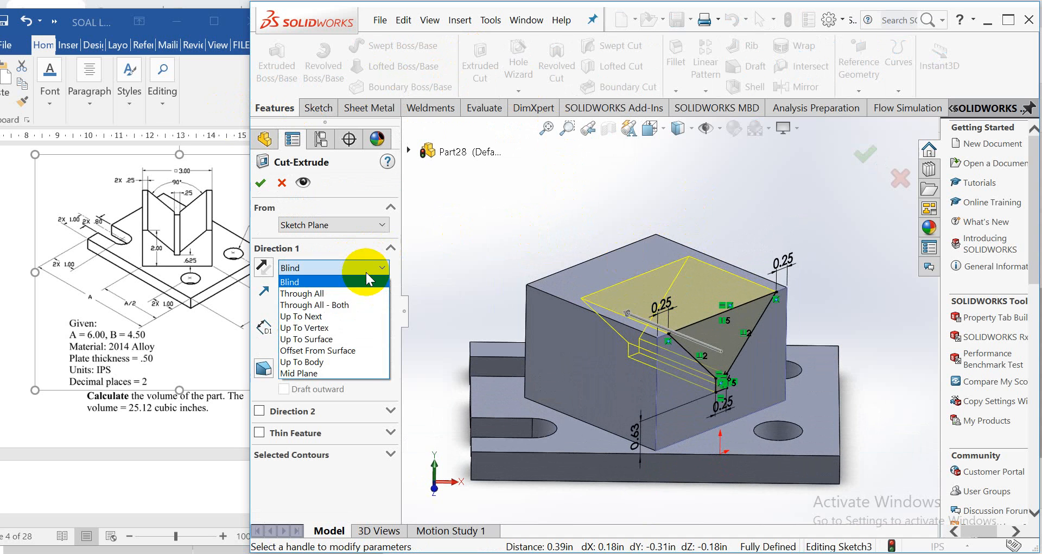
{"action": "left_click", "coordinate": [319, 292]}
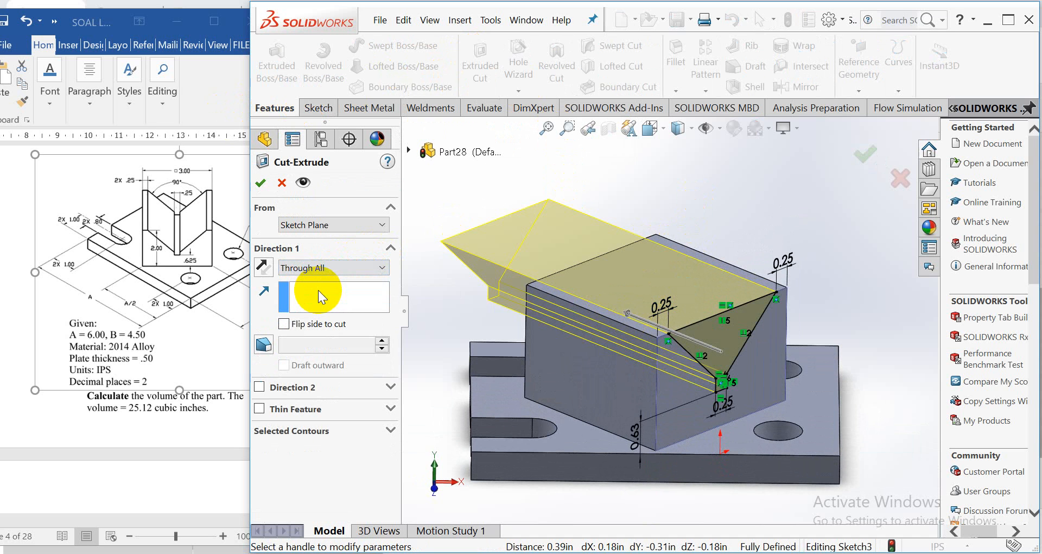
{"action": "left_click", "coordinate": [264, 184]}
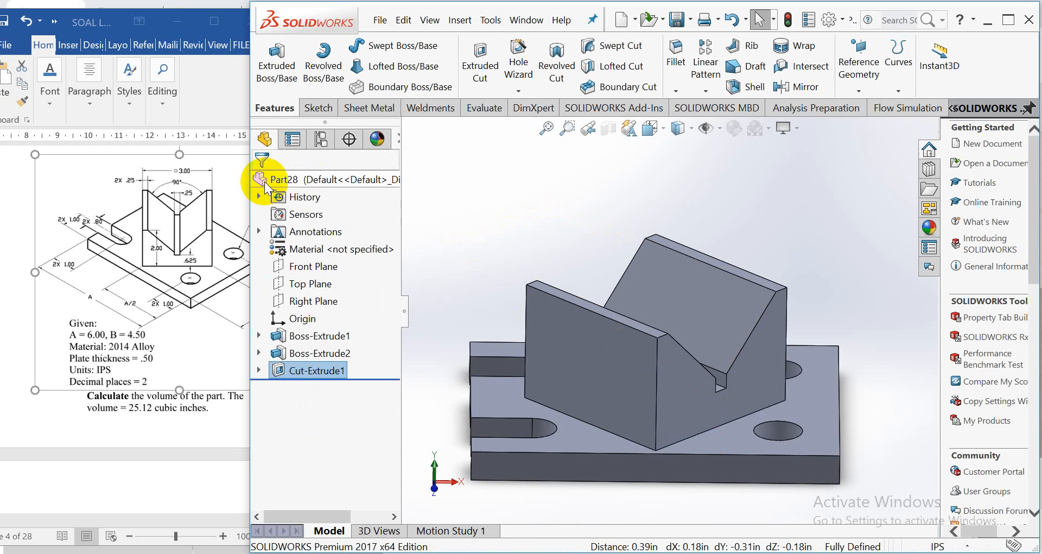
Step: Show the notched part in the isometric view for comparison with the reference drawing
{"action": "scroll", "coordinate": [704, 300], "scroll_direction": "up", "scroll_amount": 2}
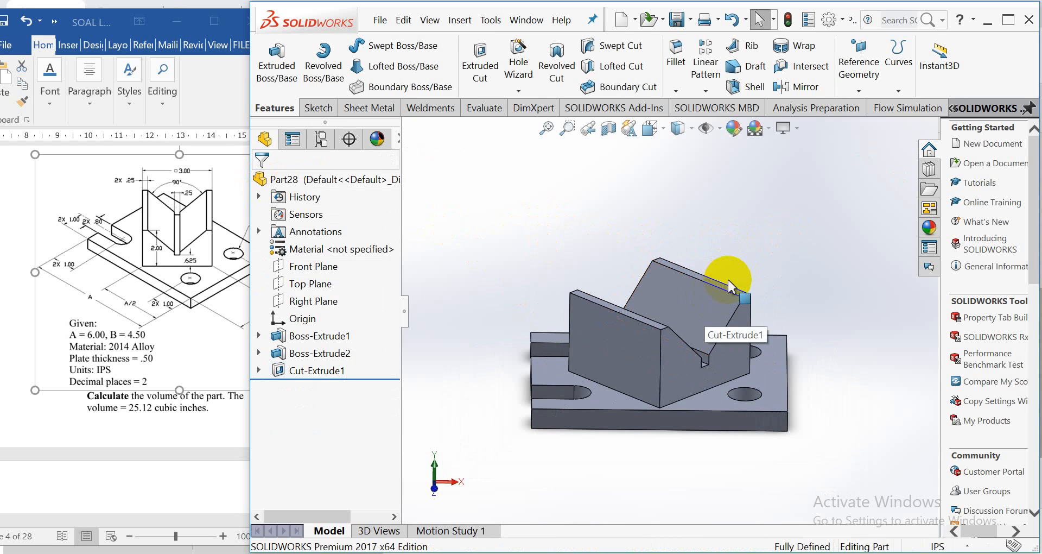
{"action": "key", "text": "space"}
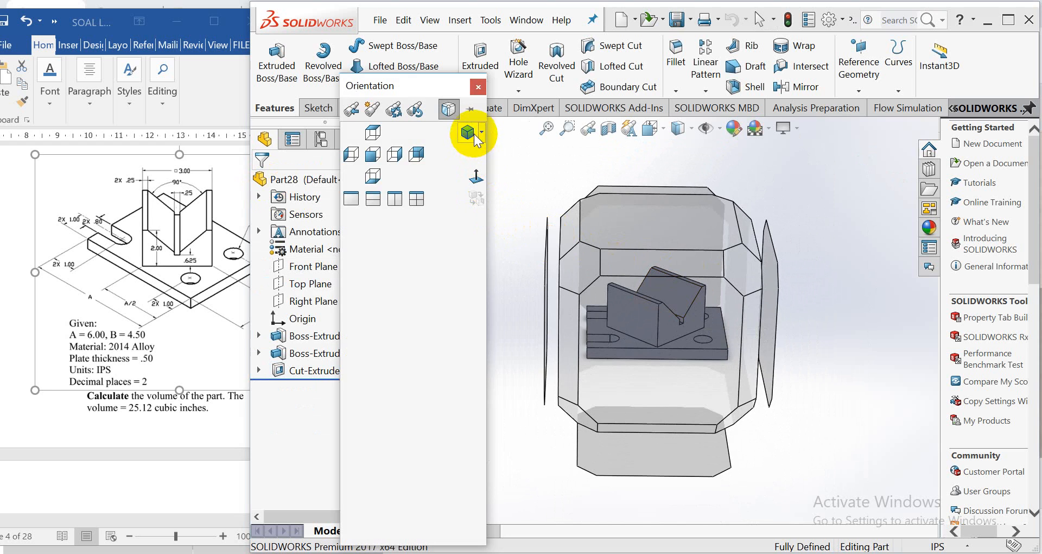
{"action": "left_click", "coordinate": [475, 134]}
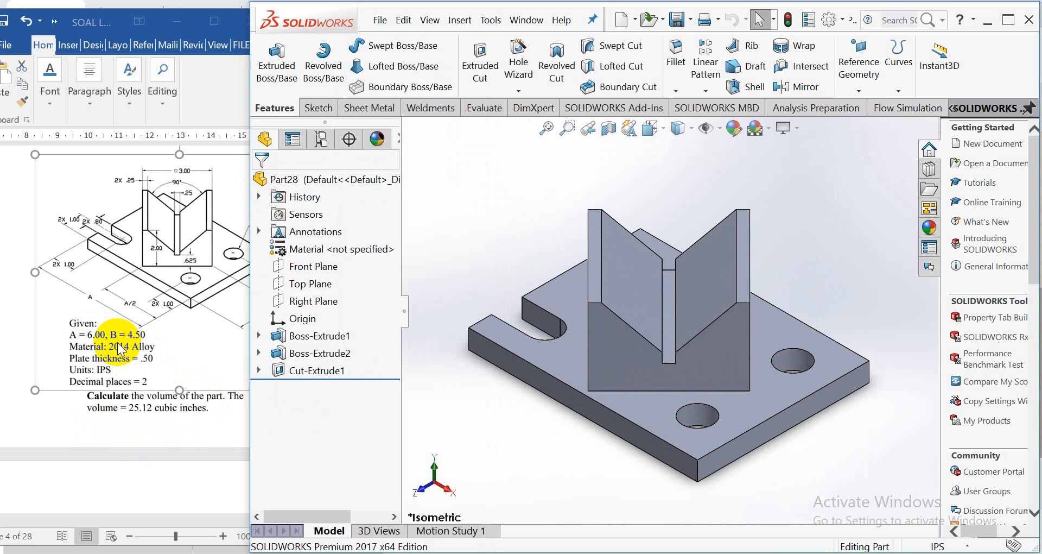
Step: Assign 2014 Alloy from the Aluminium Alloys category as the part's material
{"action": "right_click", "coordinate": [283, 251]}
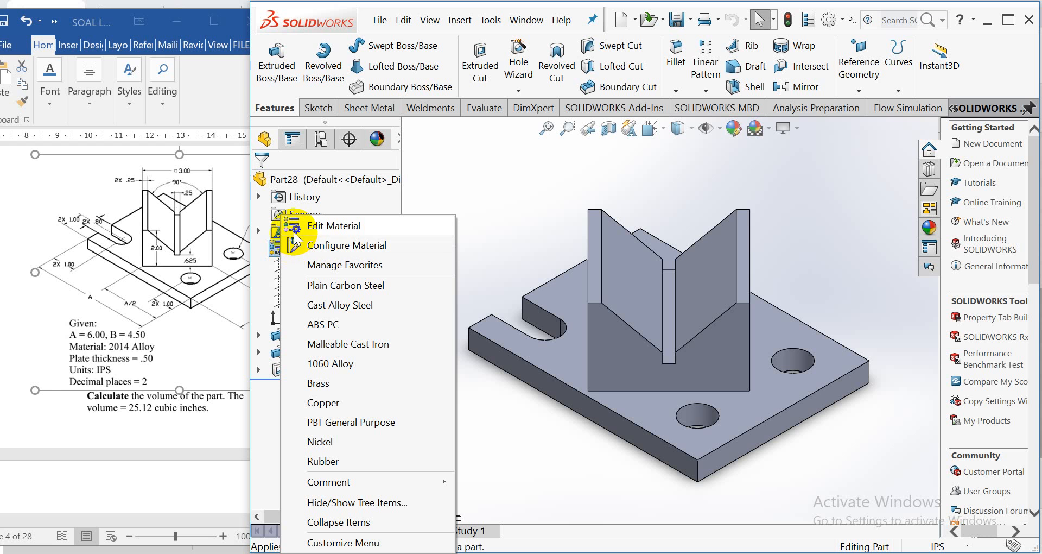
{"action": "left_click", "coordinate": [295, 232]}
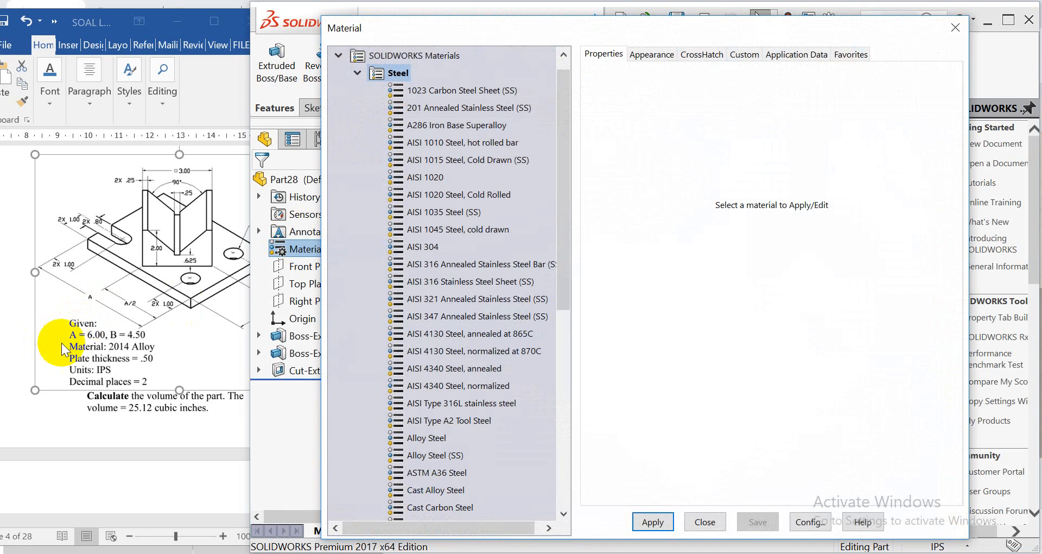
{"action": "left_click", "coordinate": [357, 73]}
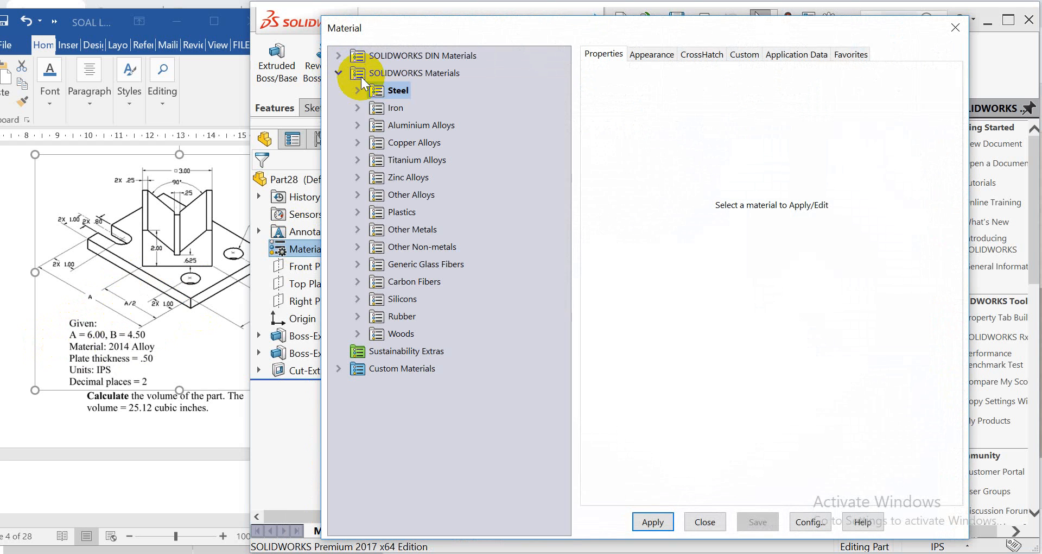
{"action": "left_click", "coordinate": [357, 125]}
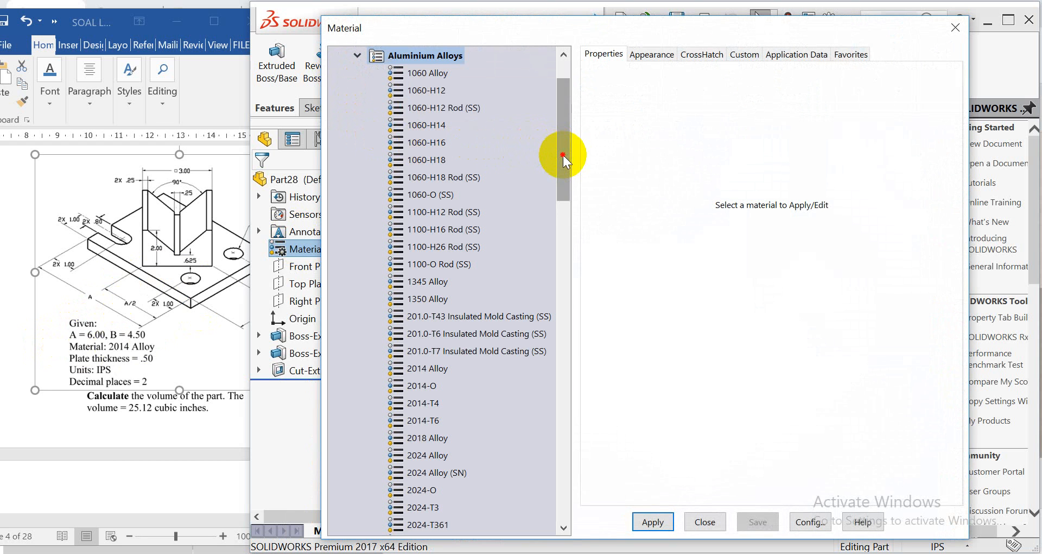
{"action": "scroll", "coordinate": [564, 158], "scroll_direction": "down", "scroll_amount": 1}
{"action": "left_click", "coordinate": [427, 317]}
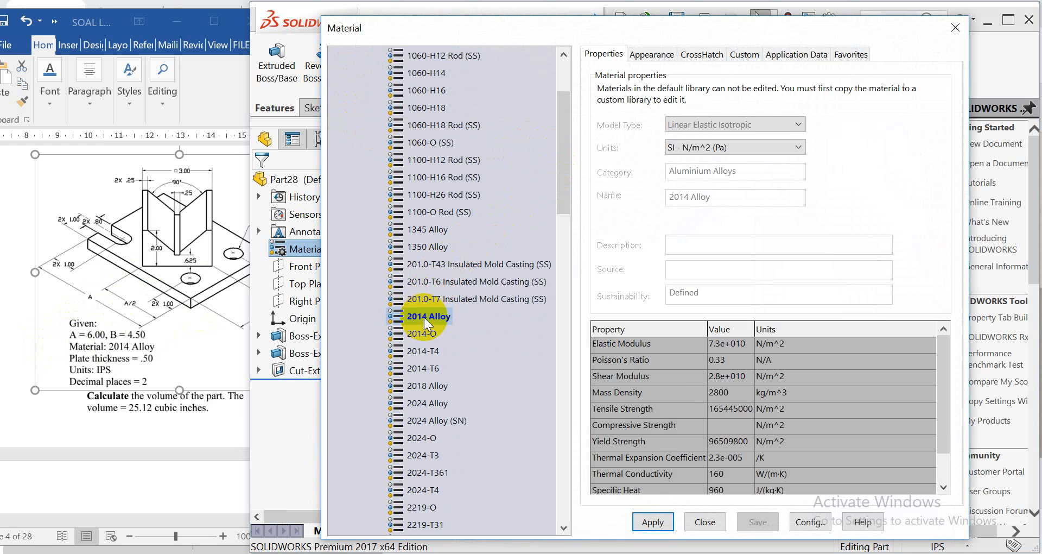
{"action": "left_click", "coordinate": [654, 522]}
{"action": "left_click", "coordinate": [702, 524]}
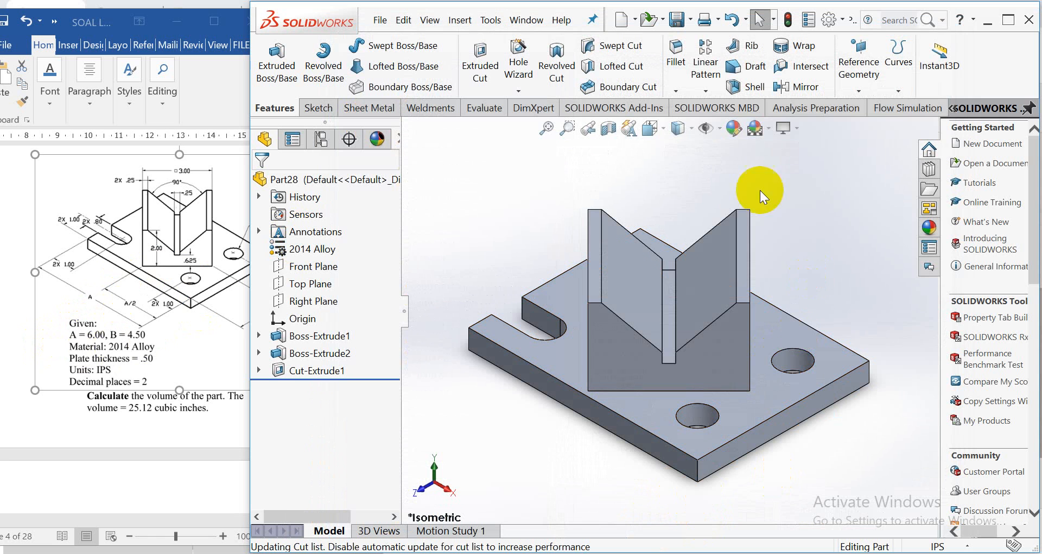
Step: Evaluate the part's mass properties and highlight the volume line to check it against the drawing
{"action": "left_click", "coordinate": [488, 109]}
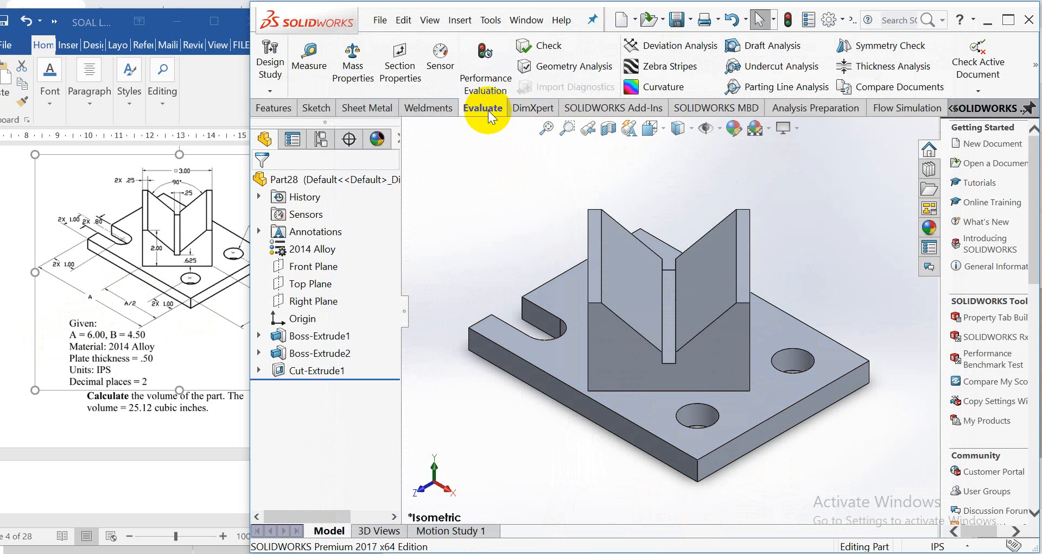
{"action": "left_click", "coordinate": [353, 76]}
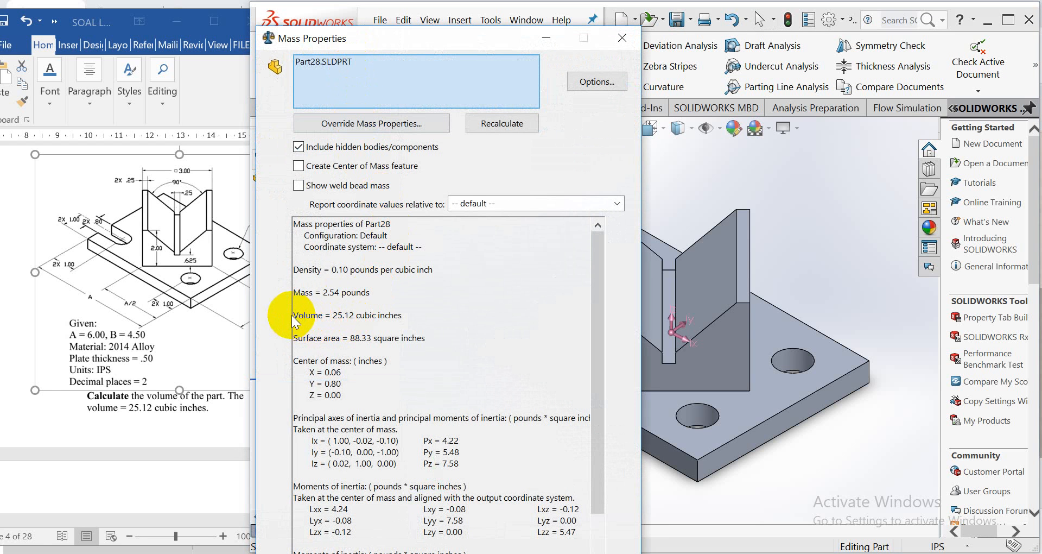
{"action": "left_click_drag", "start_coordinate": [292, 315], "coordinate": [407, 314]}
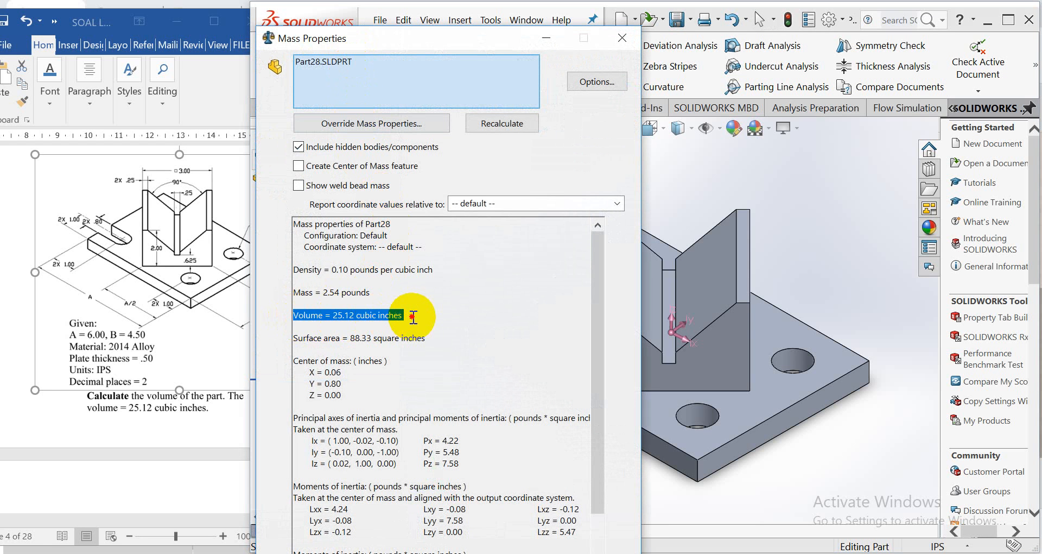